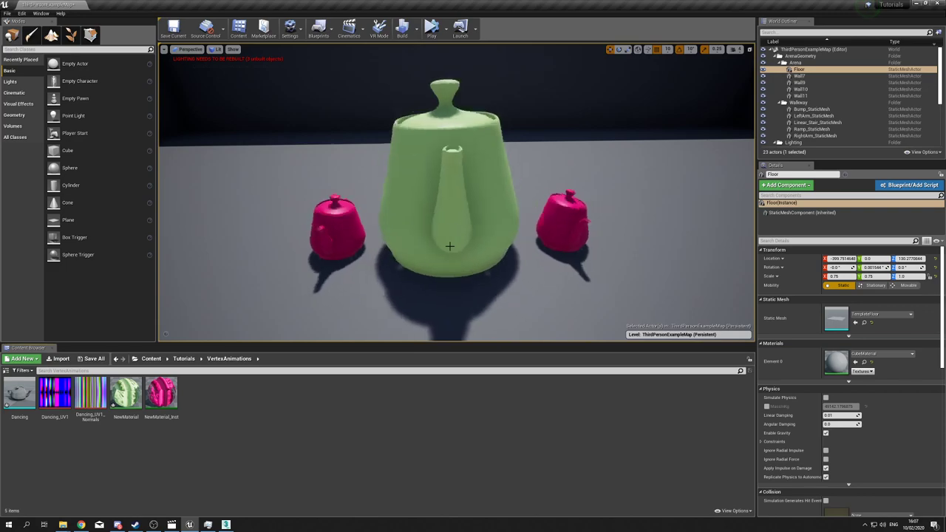
- Rotate the large green teapot to -10° about Z, raise it above the floor, and undo that move
click(471, 211)
key(e)
drag(443, 267, 462, 281)
drag(450, 221, 447, 219)
key(w)
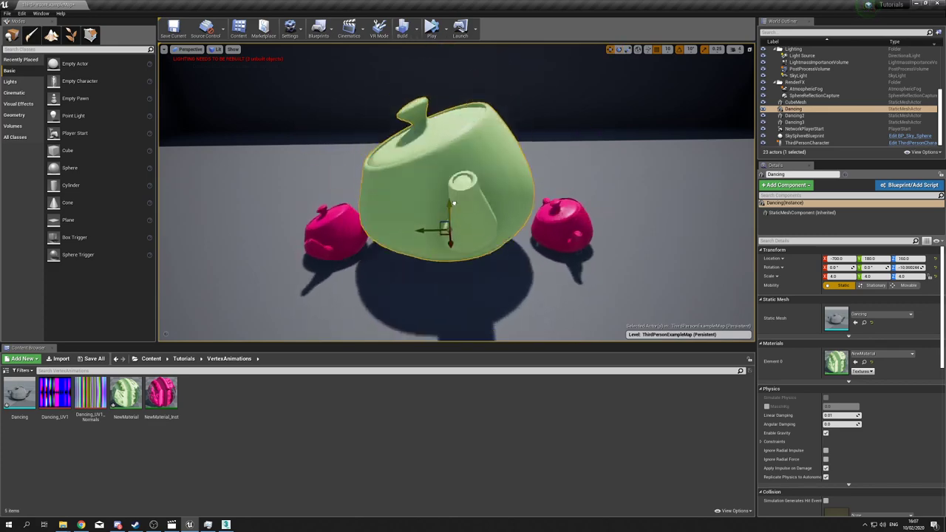
key(ctrl+z)
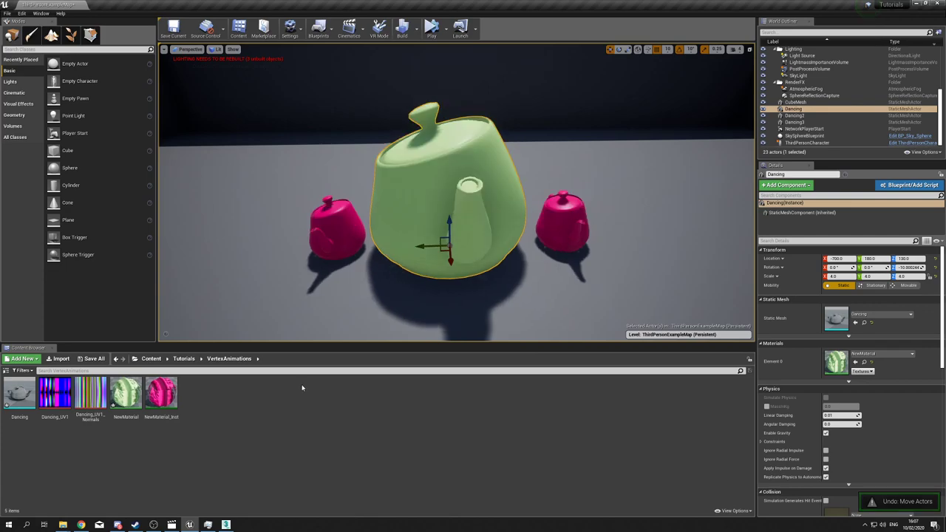
- Reset the large teapot's material to the default and assign NewMaterial to it again
click(871, 363)
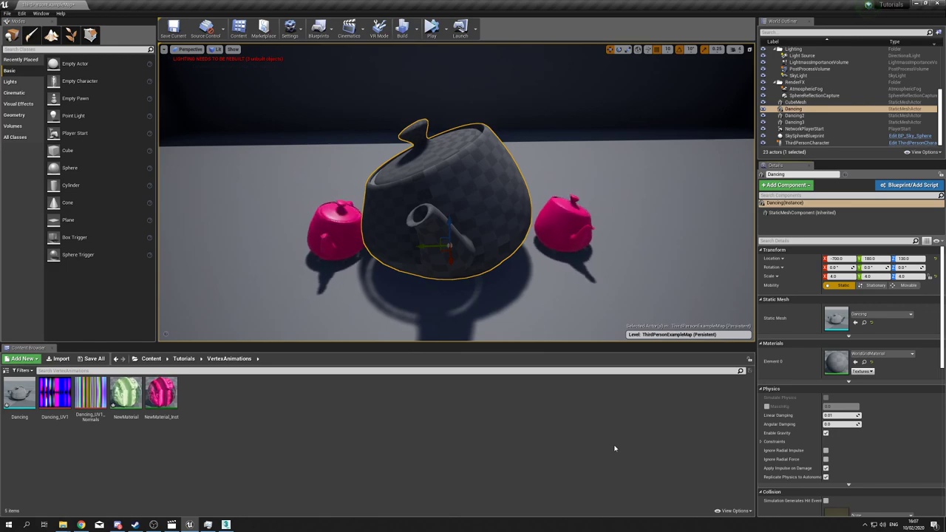
drag(125, 393, 840, 367)
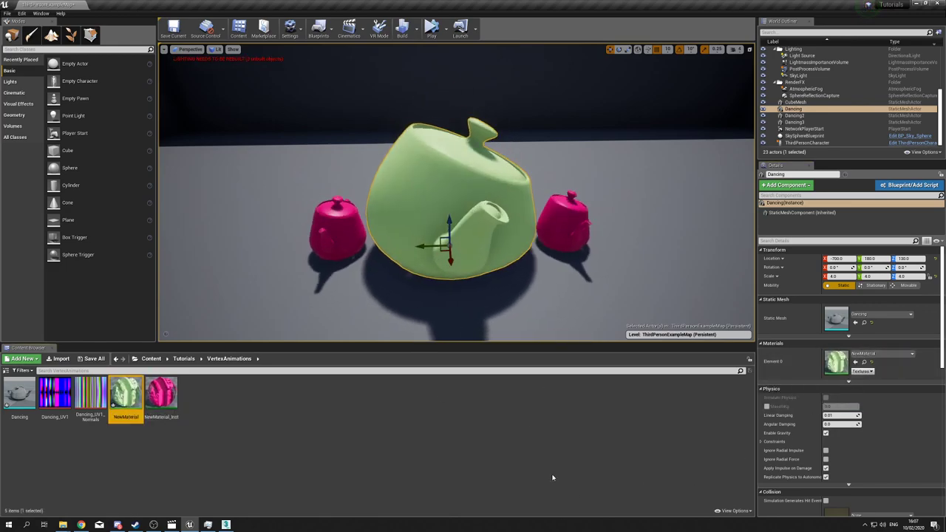
- Delete the three dancing teapot actors from the level
click(565, 232)
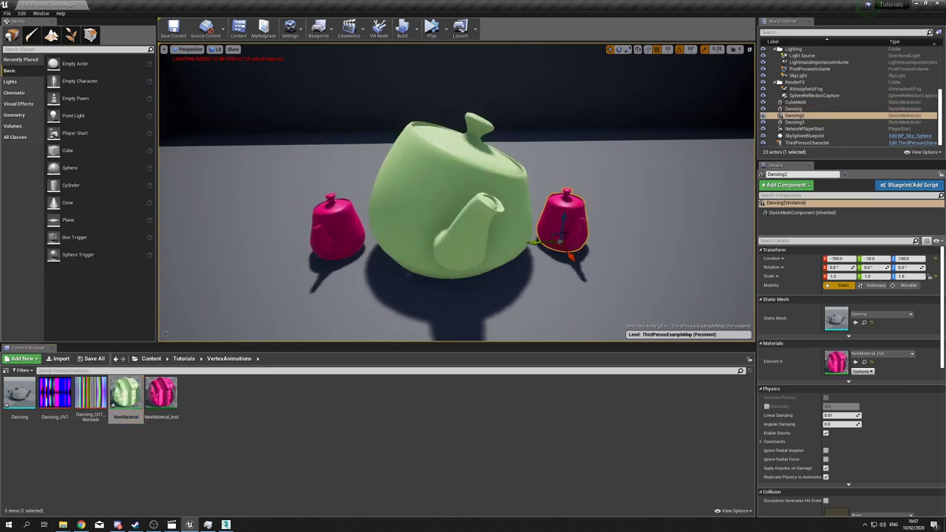
key(Delete)
click(458, 211)
key(Delete)
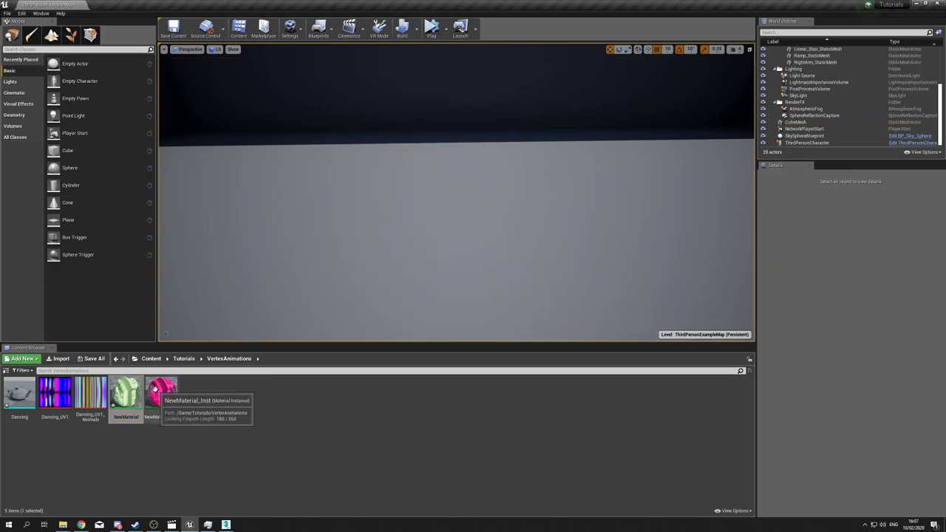
- Create a folder named TutorialContent inside VertexAnimations and open it
right_click(258, 421)
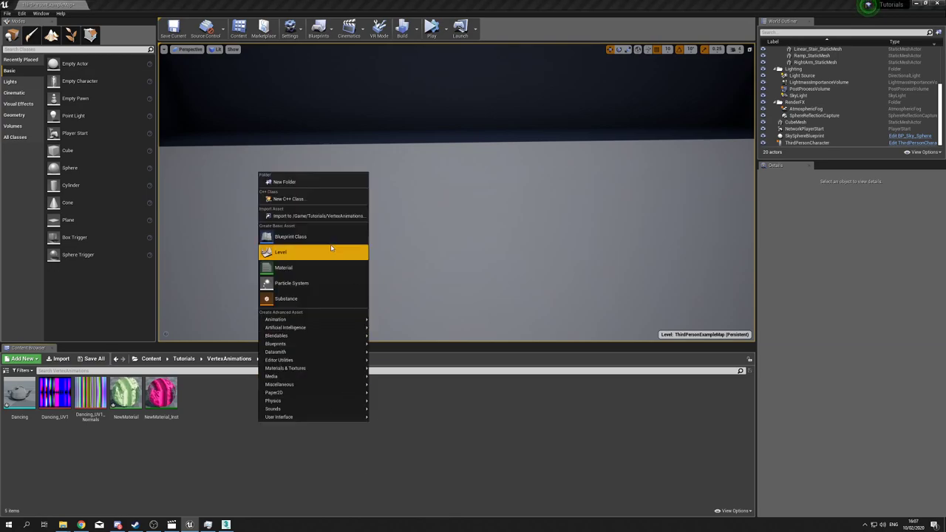
click(336, 182)
text(Tut)
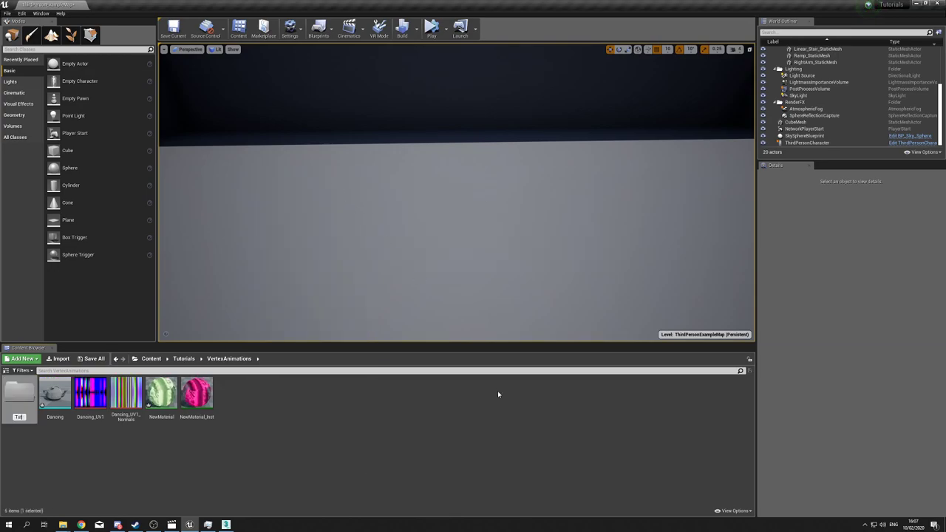
text(orialContente)
key(Return)
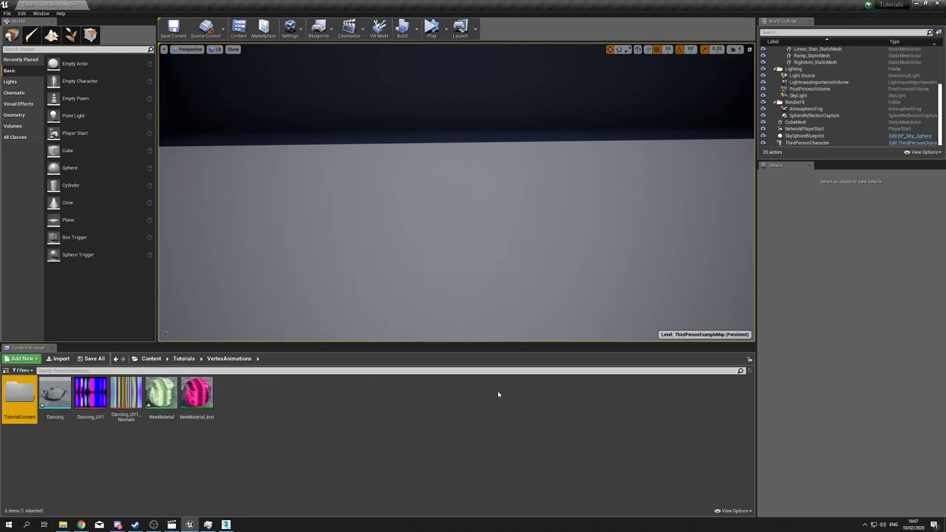
double_click(20, 393)
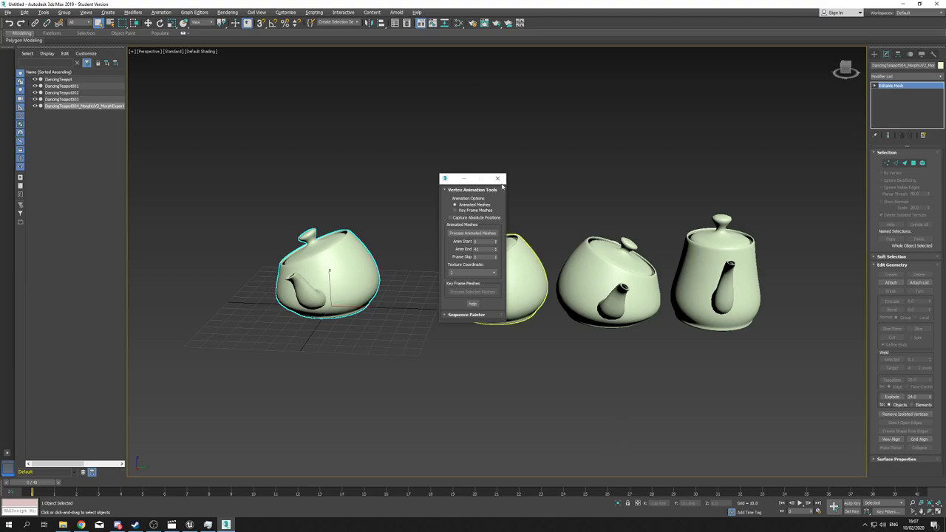
- In 3ds Max, close the Vertex Animation Tools window and delete every teapot from the scene
click(496, 180)
click(523, 288)
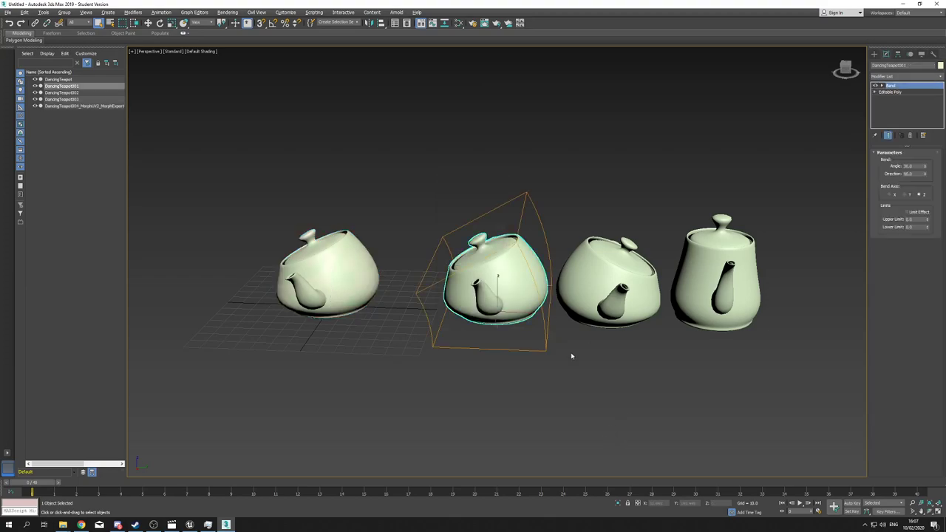
key(Delete)
click(608, 279)
key(Delete)
click(708, 284)
key(Delete)
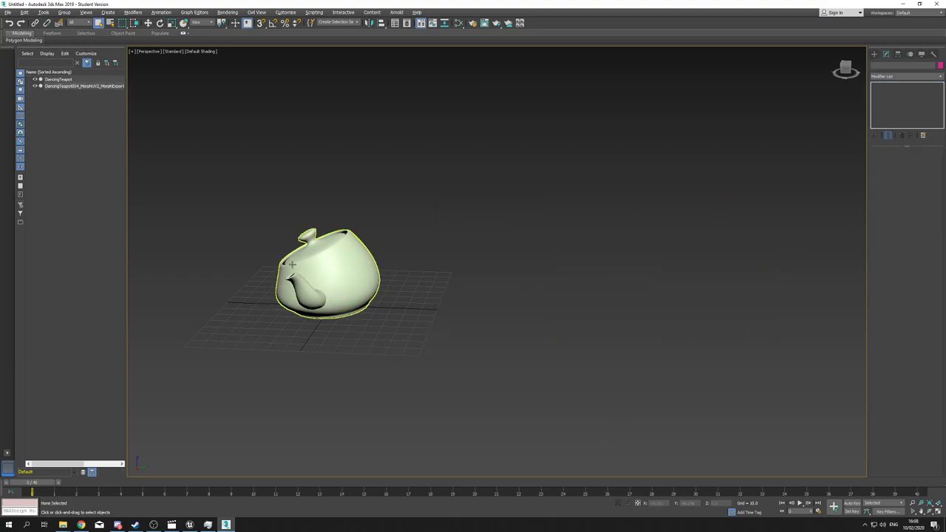
click(325, 283)
key(Delete)
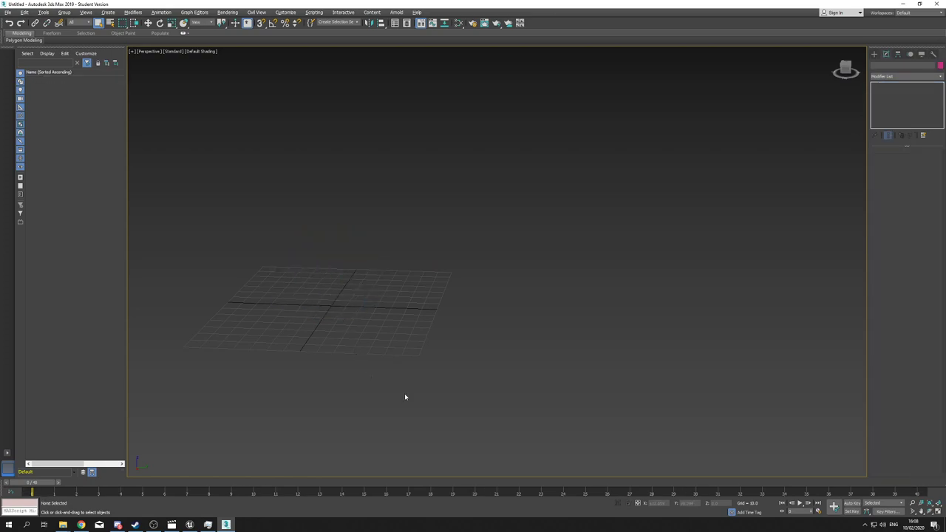
- Check in the units setup that one system unit equals 1.0 centimeters, and accept the settings
alt+middle_drag(373, 363, 519, 302)
click(285, 12)
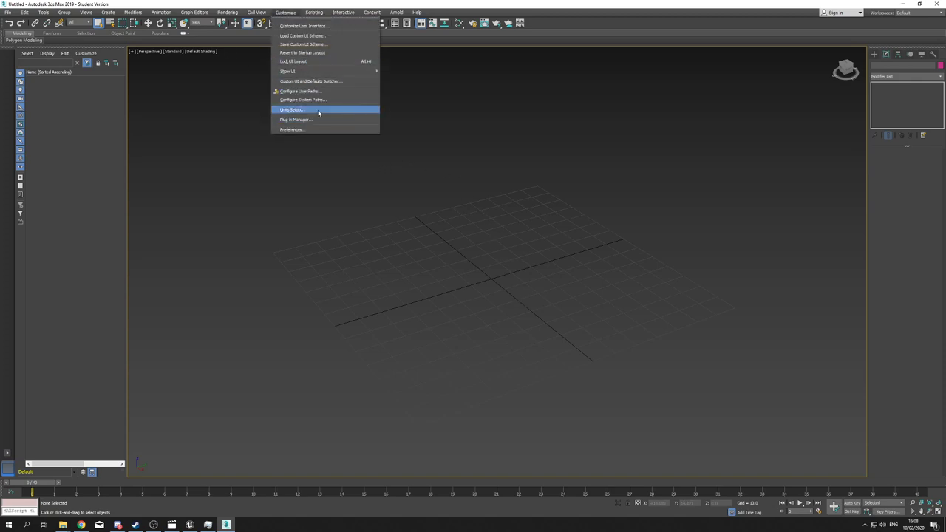
click(318, 111)
click(469, 203)
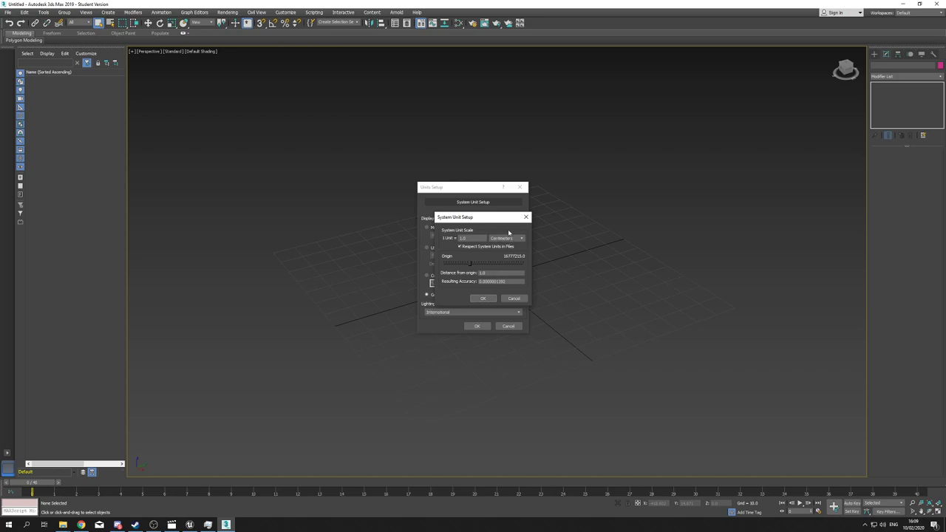
click(483, 298)
click(477, 326)
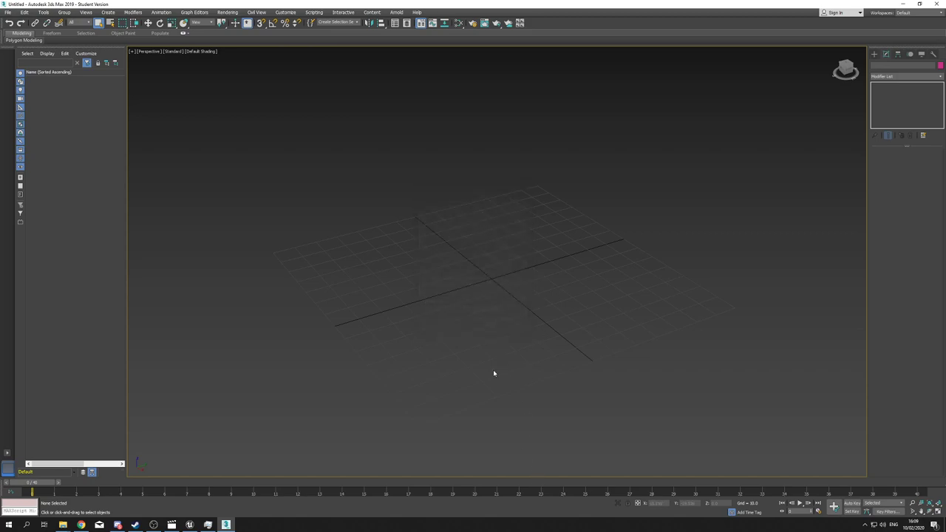
- Create a standard primitive teapot from its center near the middle of the grid
click(873, 55)
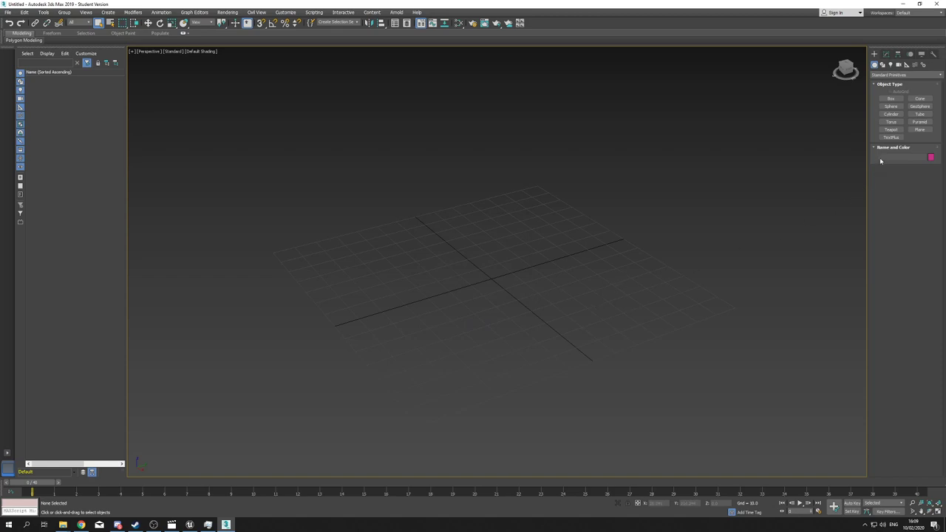
click(891, 130)
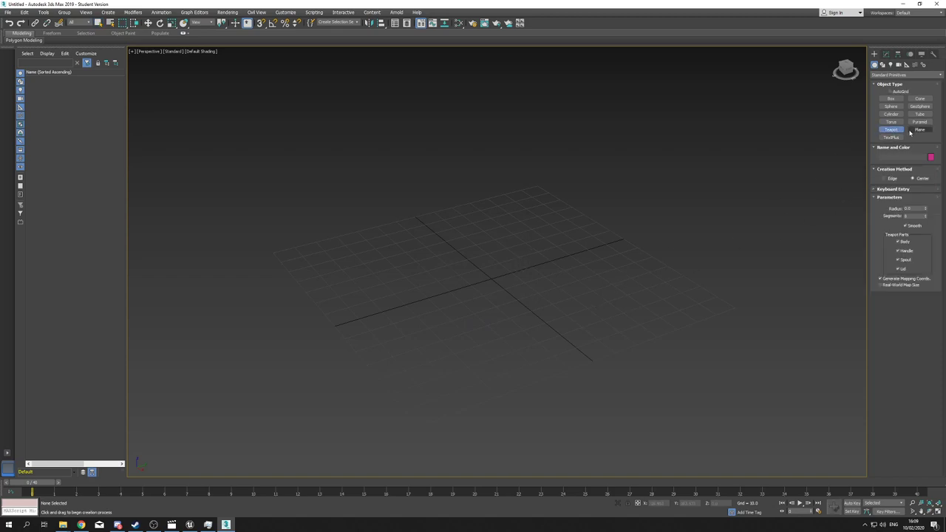
drag(489, 277, 539, 321)
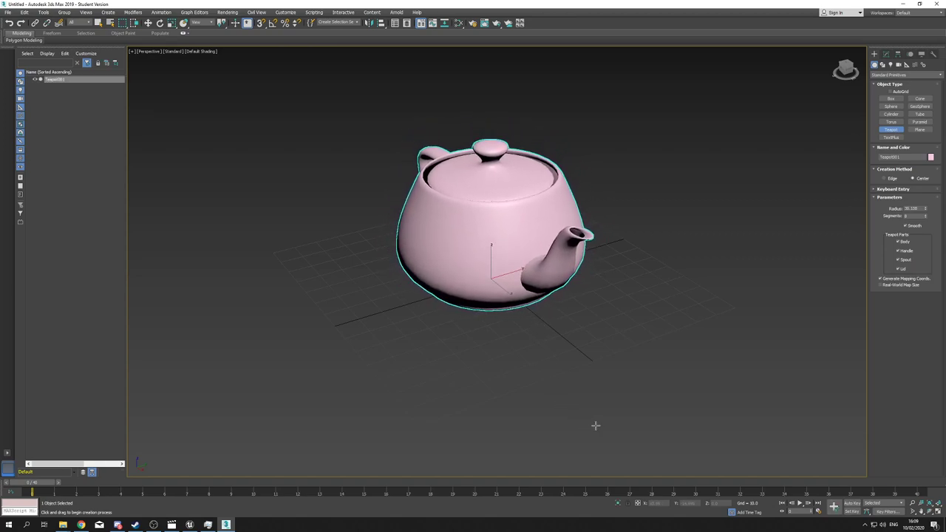
middle_drag(625, 410, 581, 413)
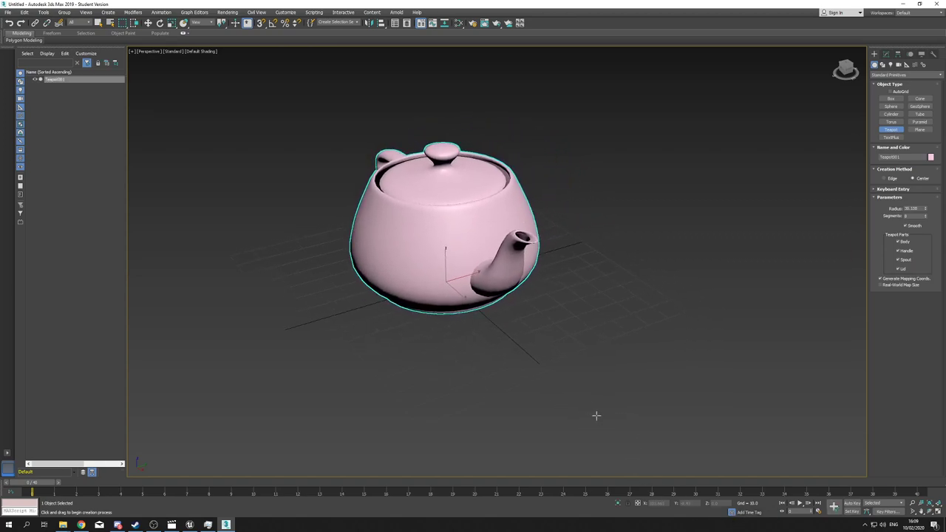
- Set the teapot's X and Y position to 0.0 to place it at the world origin
key(w)
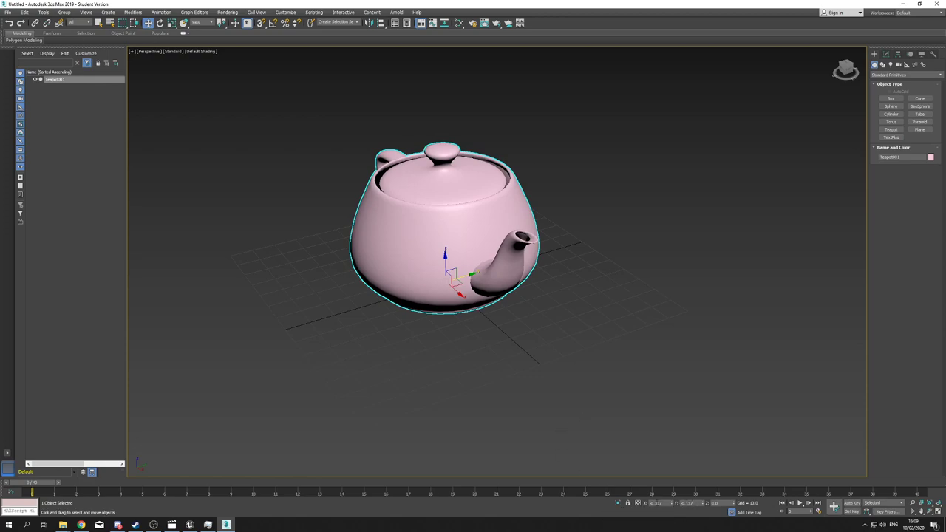
right_click(672, 503)
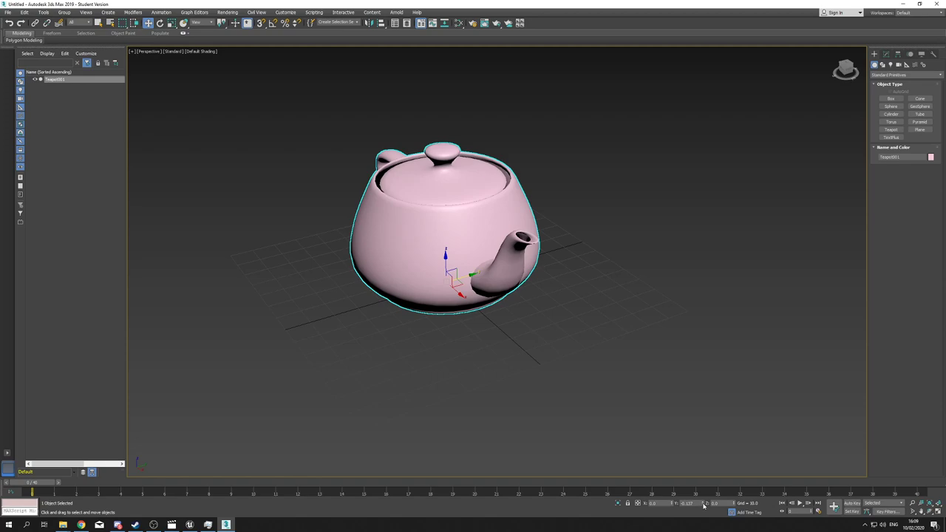
right_click(704, 504)
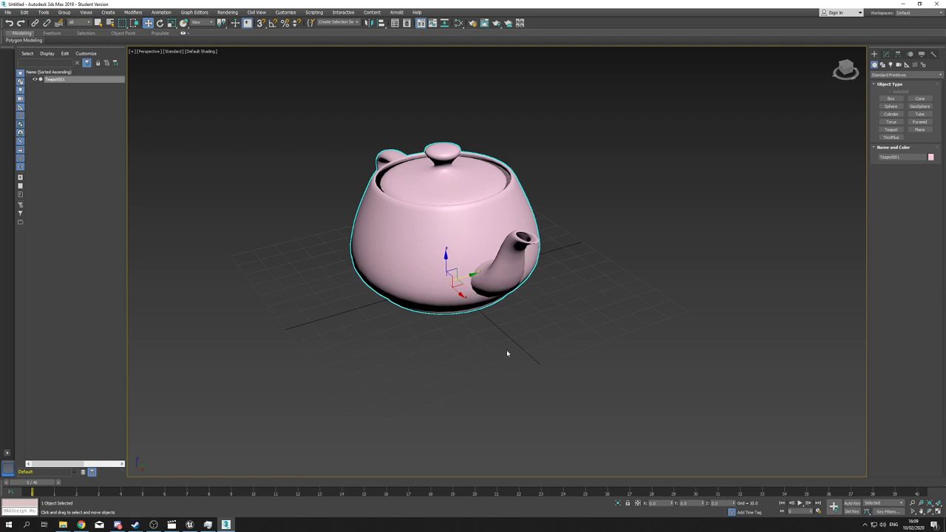
- Convert the teapot to an Editable Poly
alt+middle_drag(445, 375, 443, 295)
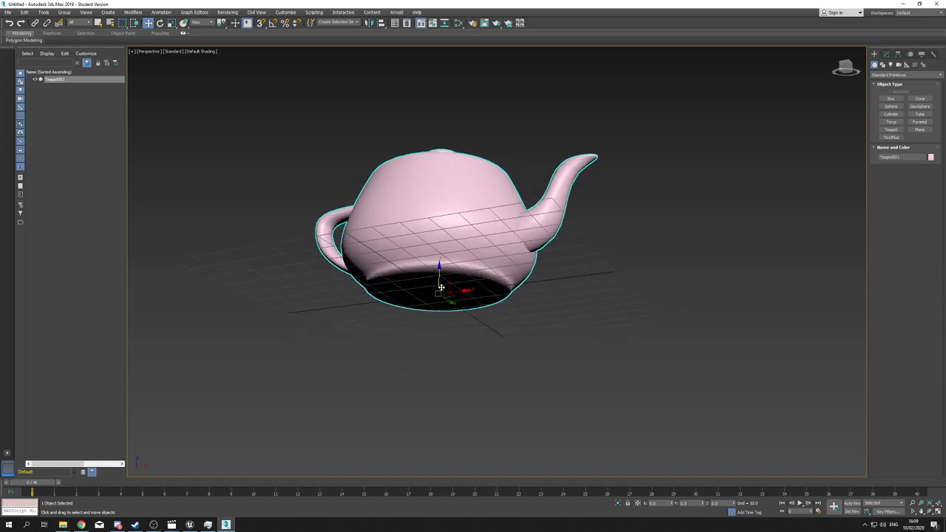
alt+middle_drag(531, 305, 528, 382)
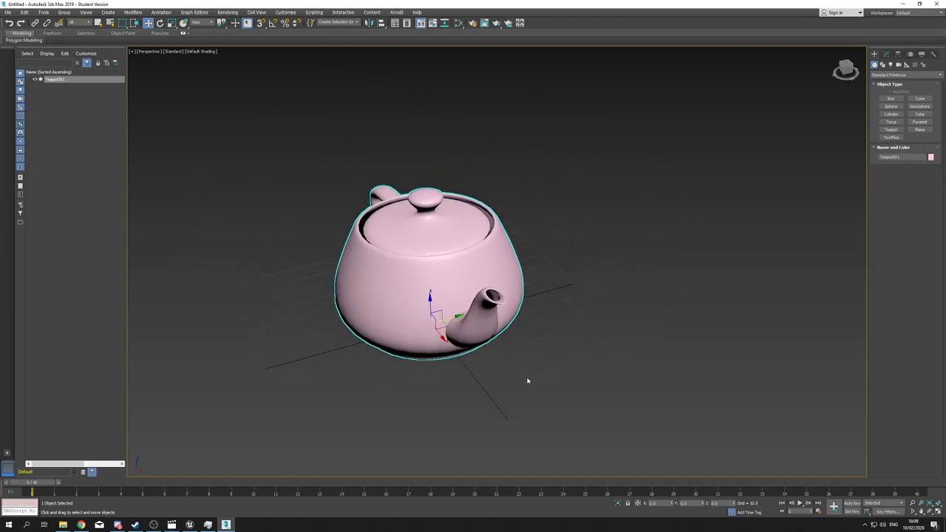
right_click(451, 261)
mouse_move(483, 338)
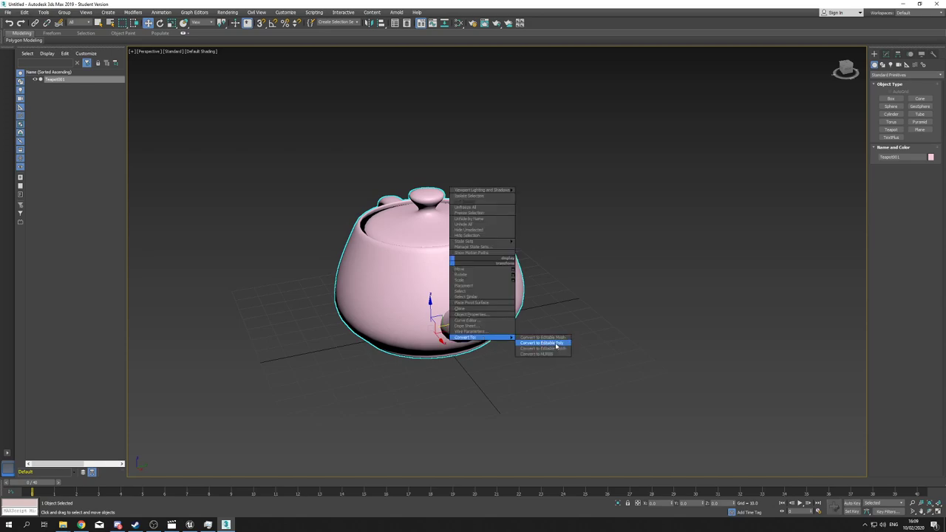
click(554, 343)
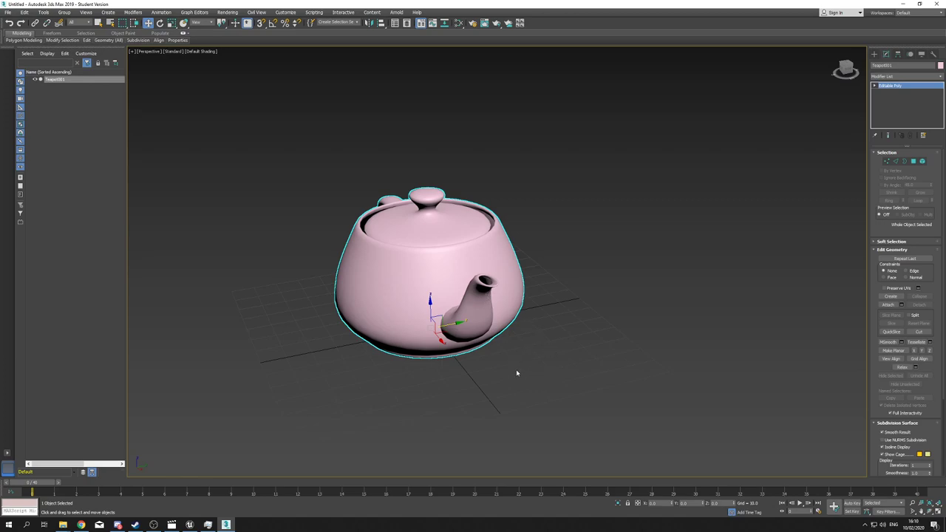
- Clone the teapot along the Y axis as three independent copies in a row
mouse_move(517, 374)
alt+middle_down()
mouse_move(524, 370)
mouse_move(509, 365)
mouse_move(553, 365)
mouse_move(504, 369)
mouse_move(538, 359)
mouse_move(511, 363)
mouse_move(515, 370)
mouse_move(520, 361)
alt+middle_up()
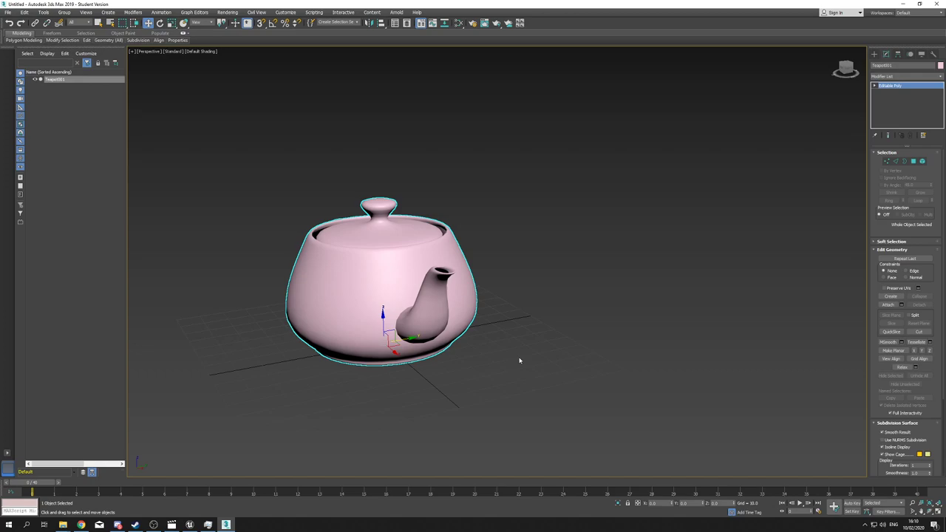
middle_drag(517, 361, 503, 359)
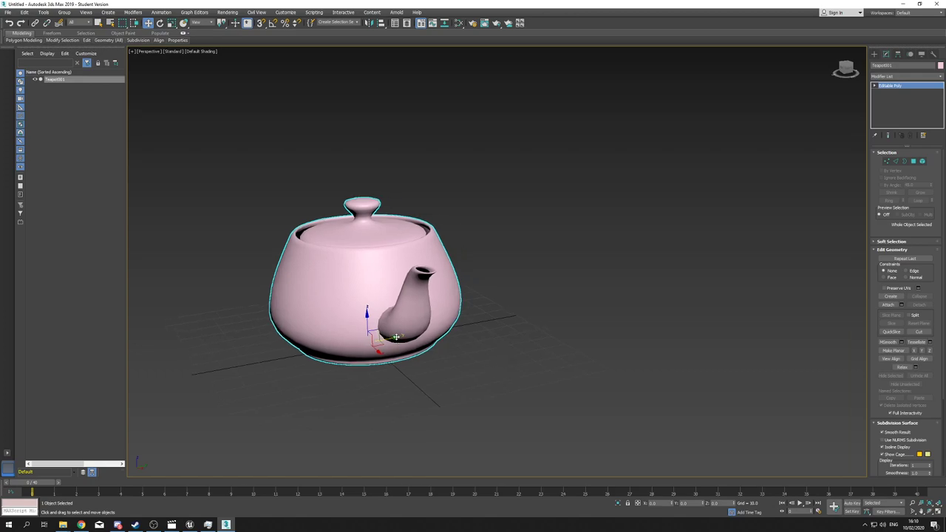
shift+drag(394, 338, 600, 306)
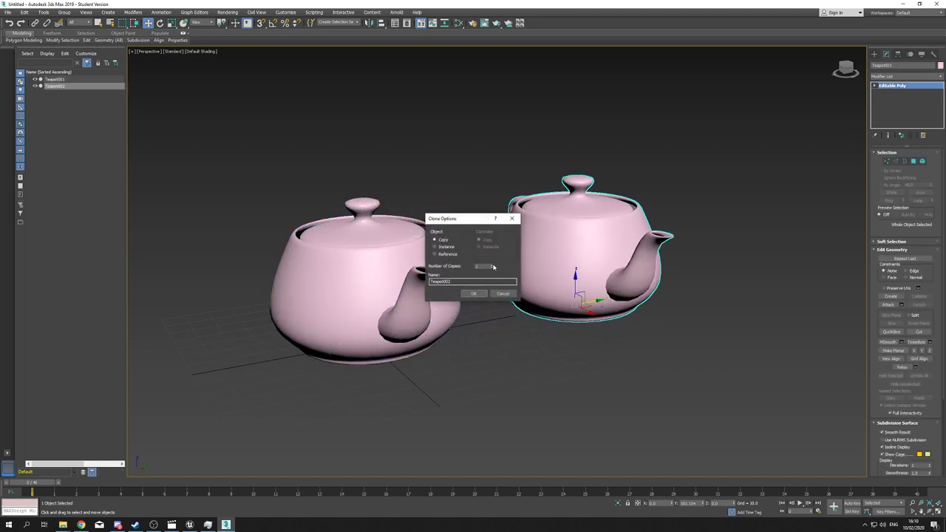
click(477, 295)
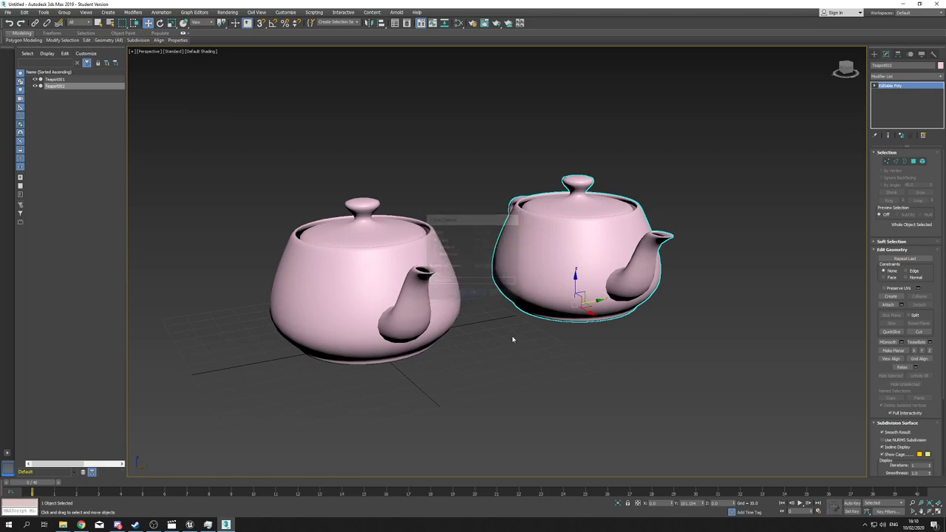
middle_drag(693, 319, 564, 365)
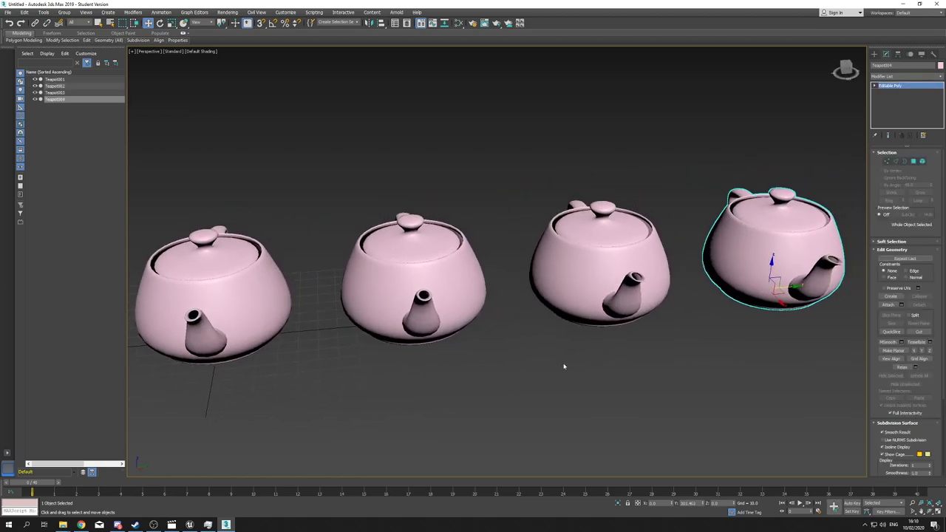
- Move the first and last teapot copies along Y toward the middle copy, leaving the original apart from the group
click(441, 317)
drag(445, 318, 487, 313)
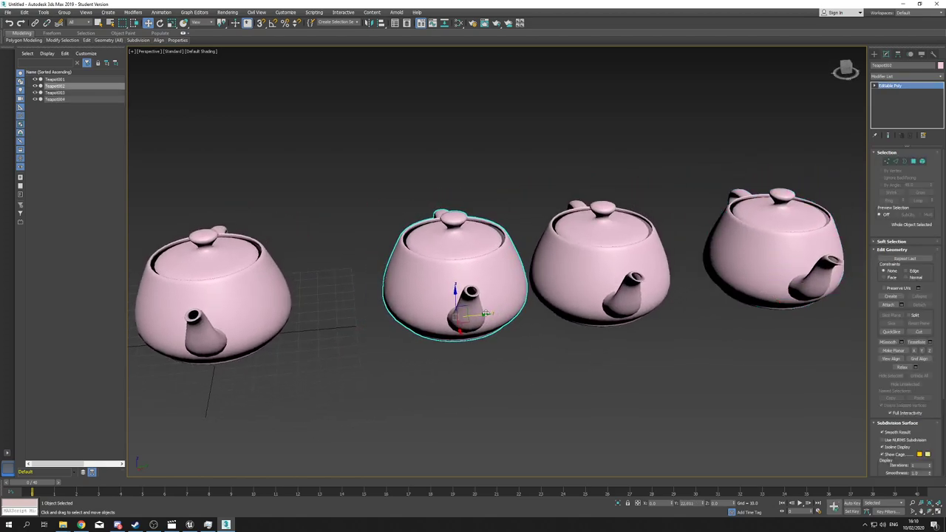
click(813, 294)
drag(793, 286, 750, 289)
alt+middle_drag(546, 364, 500, 318)
scroll(571, 370, down, 4)
click(595, 361)
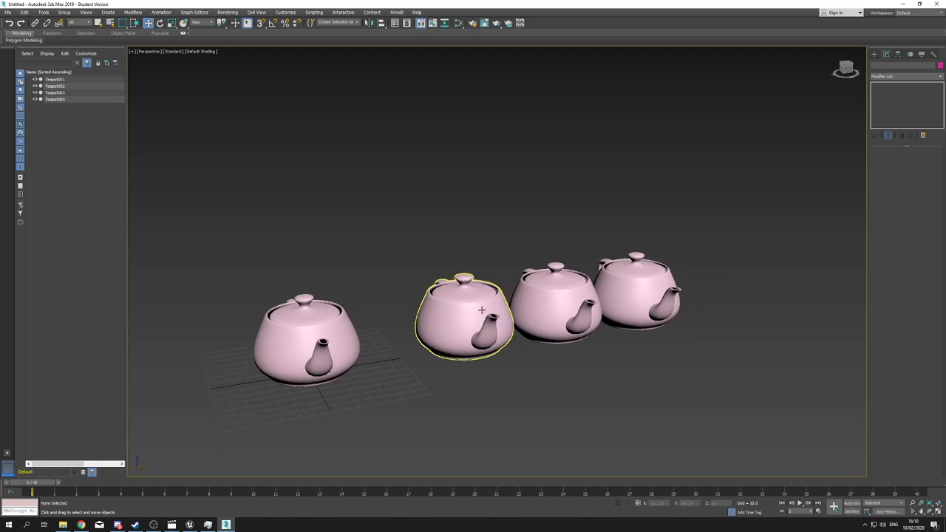
click(500, 319)
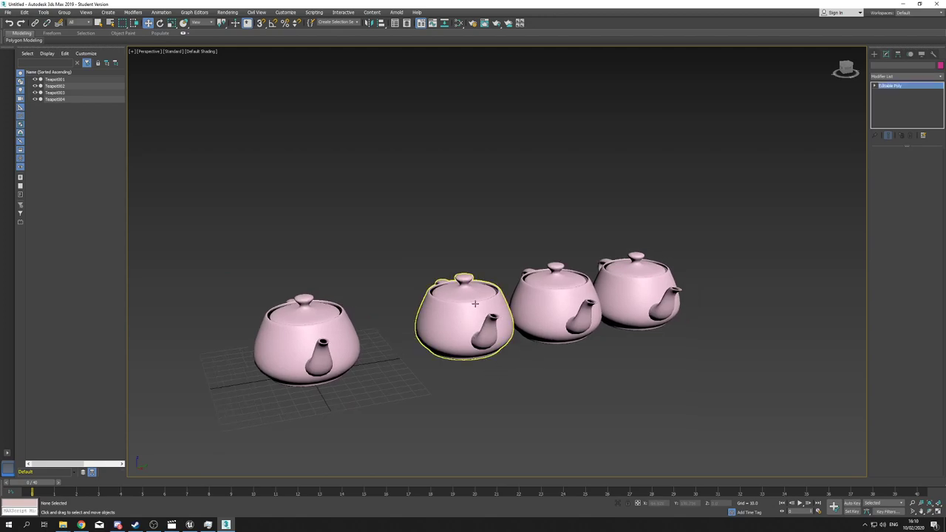
- Add a Bend modifier to Teapot002 with an angle of 30 and a direction of 90
click(894, 77)
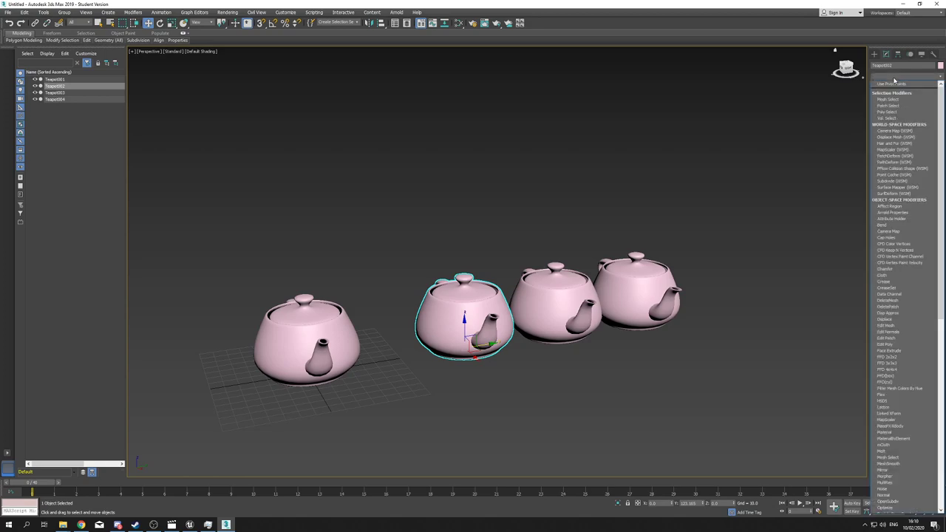
key(b)
key(Return)
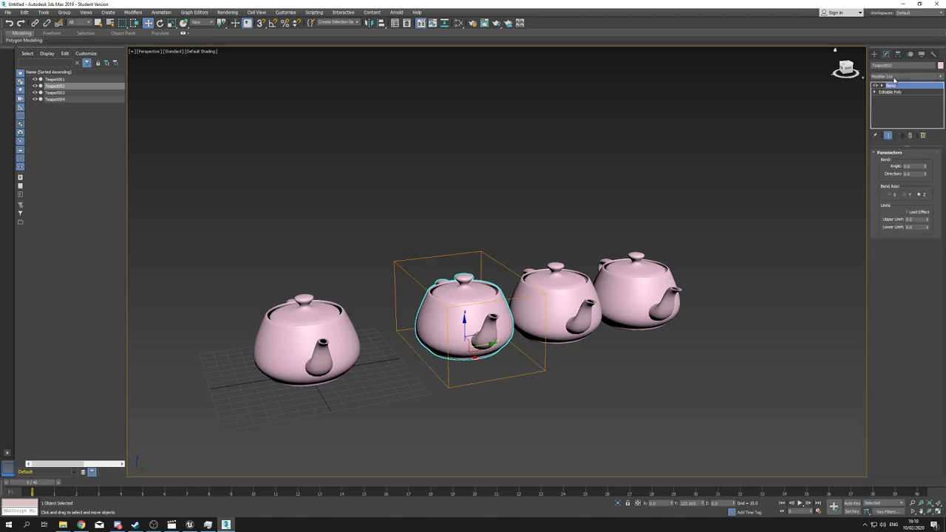
click(916, 165)
text(30)
key(Tab)
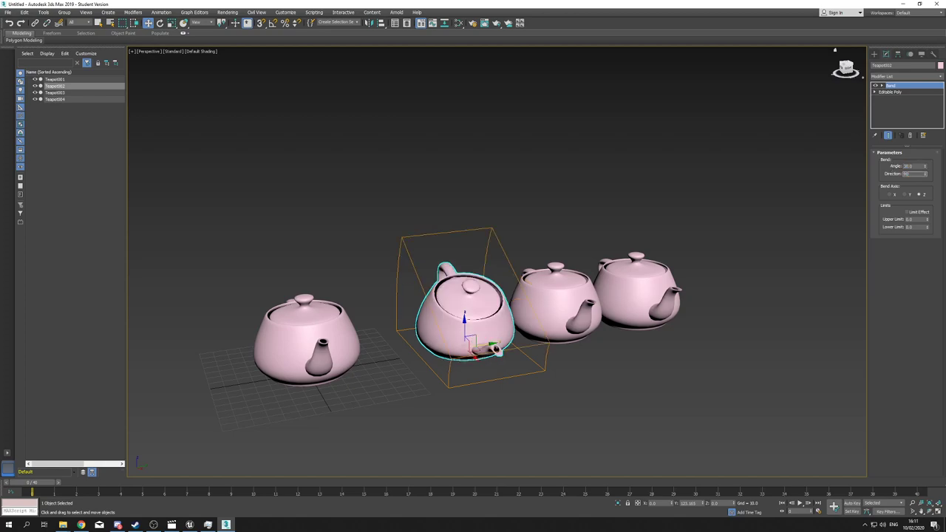
text(90)
key(Return)
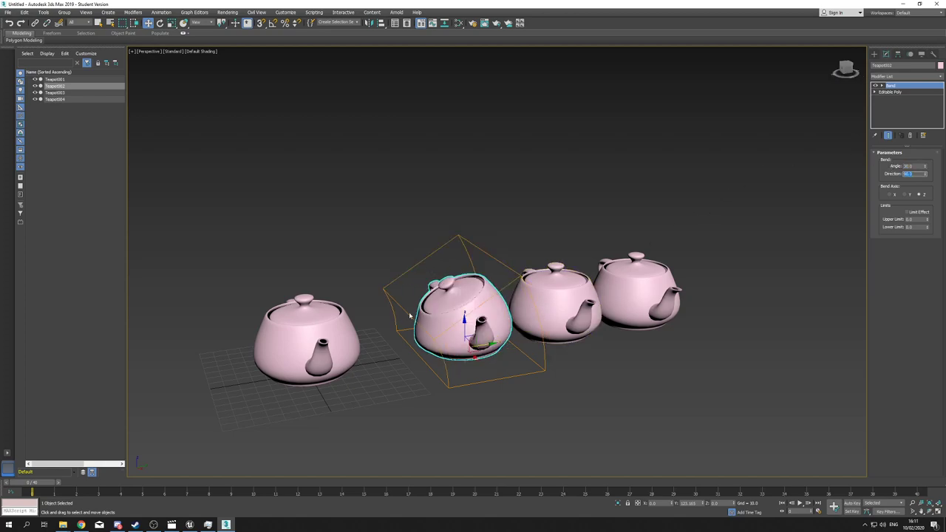
- Add a Bend modifier to Teapot003 with an angle of -30 and a direction of 90
click(576, 295)
click(909, 76)
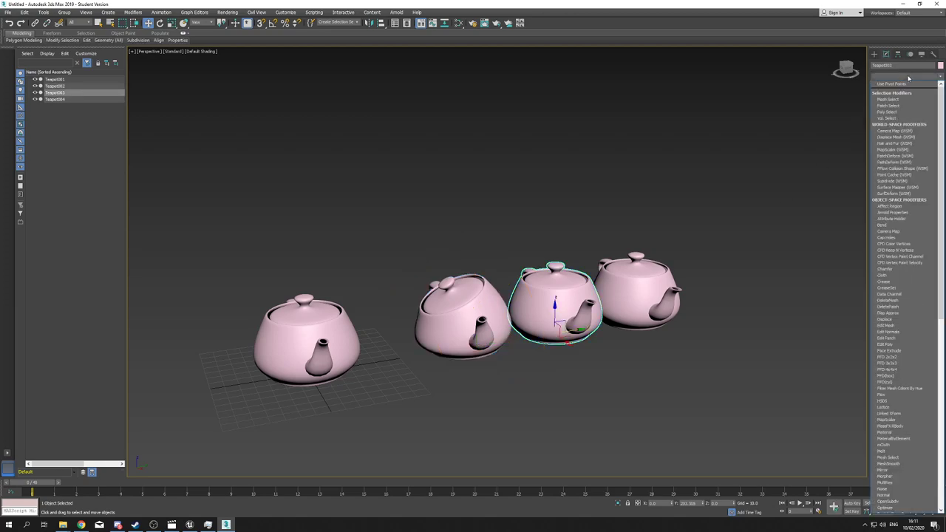
key(b)
key(Return)
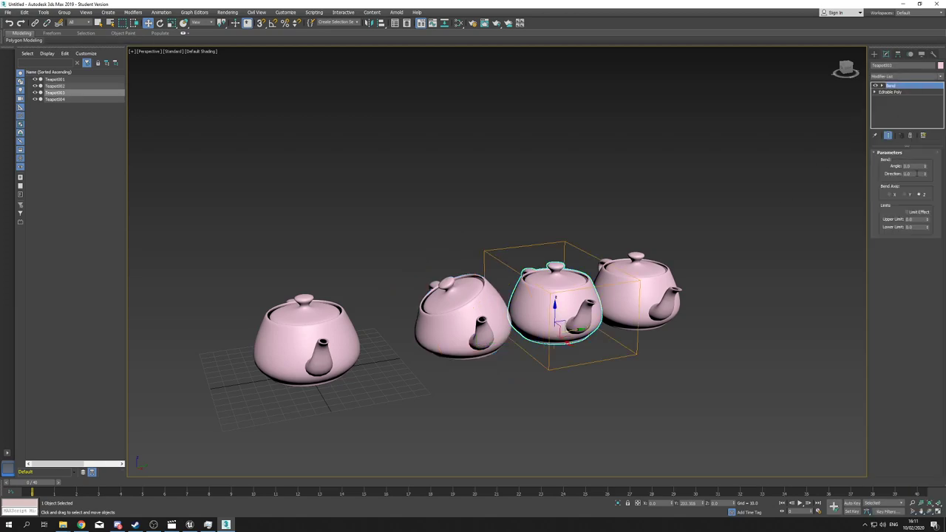
click(916, 165)
key(Tab)
text(90)
key(Return)
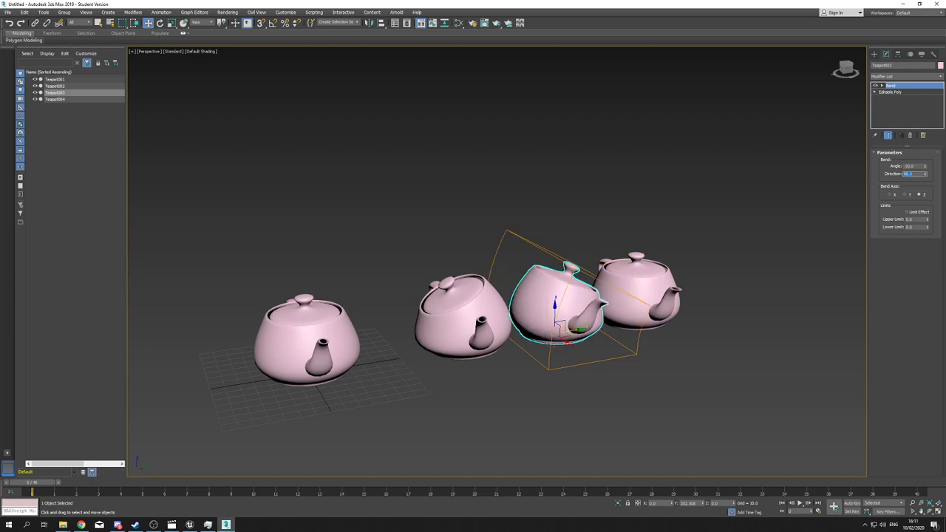
- Add a Stretch modifier to Teapot004 with a stretch of 0.3 along the Z axis
click(629, 267)
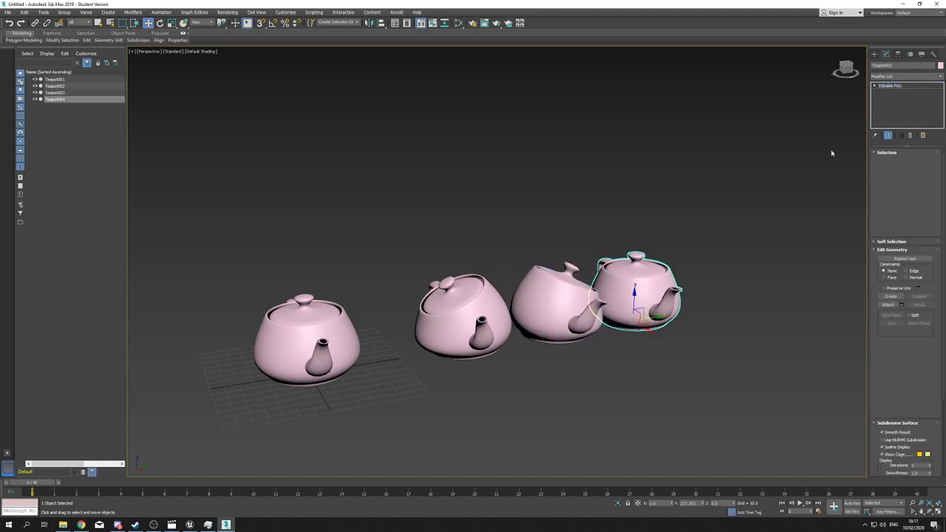
click(900, 76)
text(str)
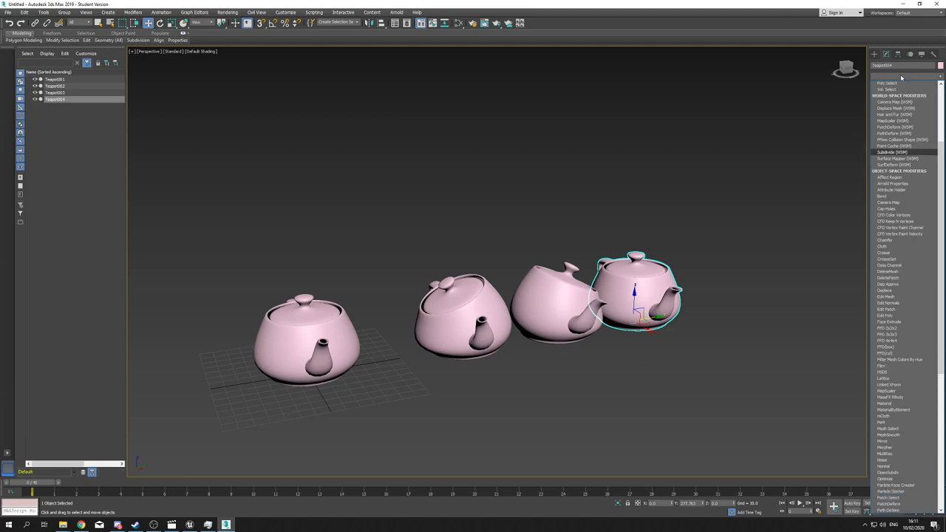
key(Return)
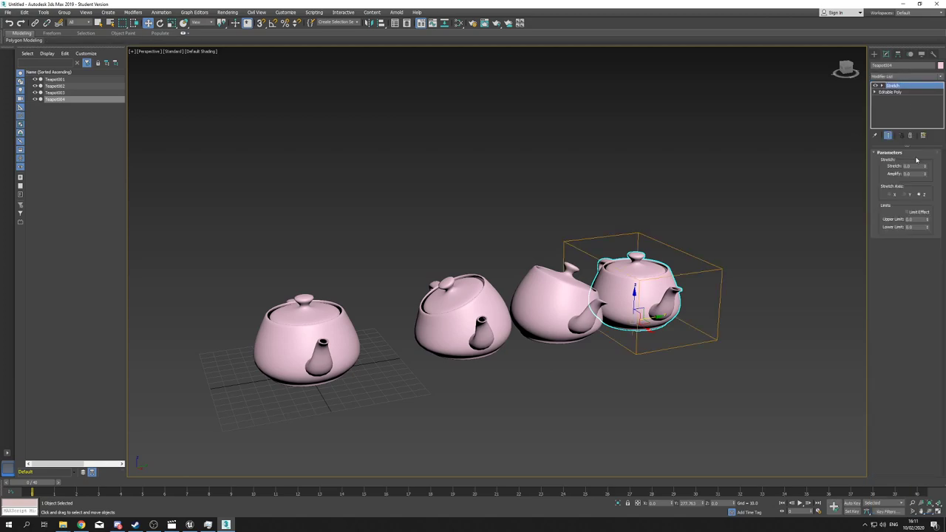
click(909, 165)
text(1)
key(Return)
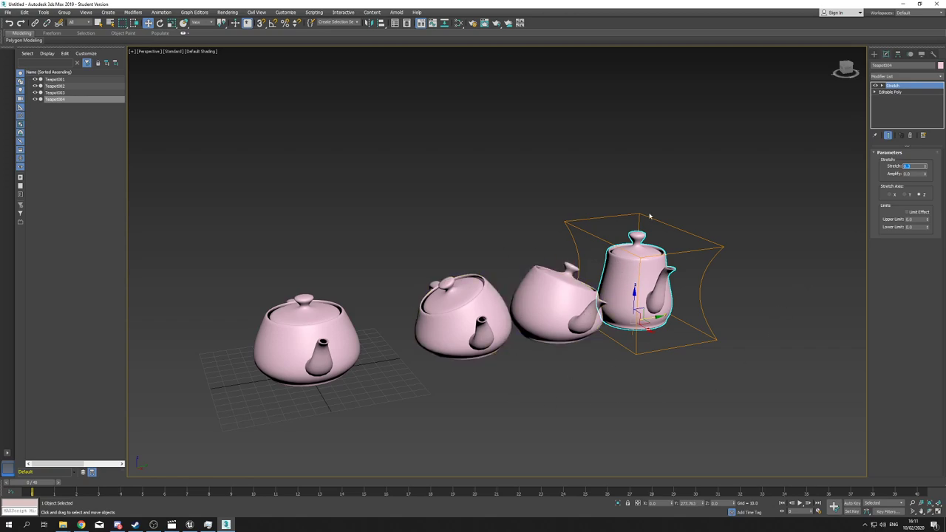
- Add a Morpher modifier to the original teapot, Teapot001
click(325, 339)
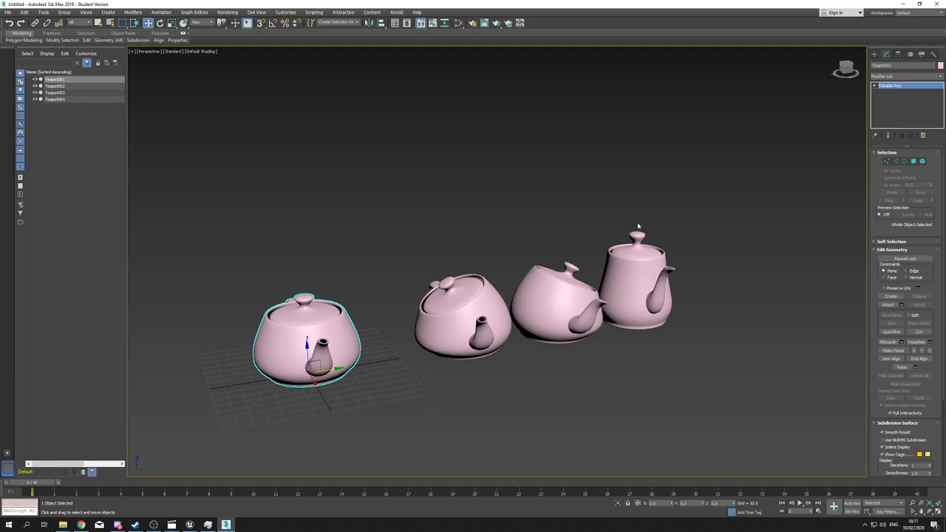
click(892, 77)
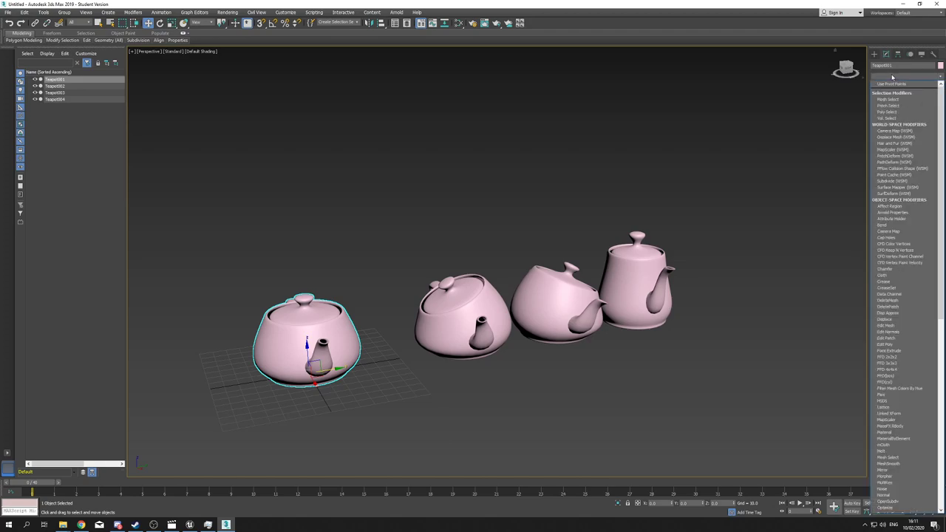
text(mo)
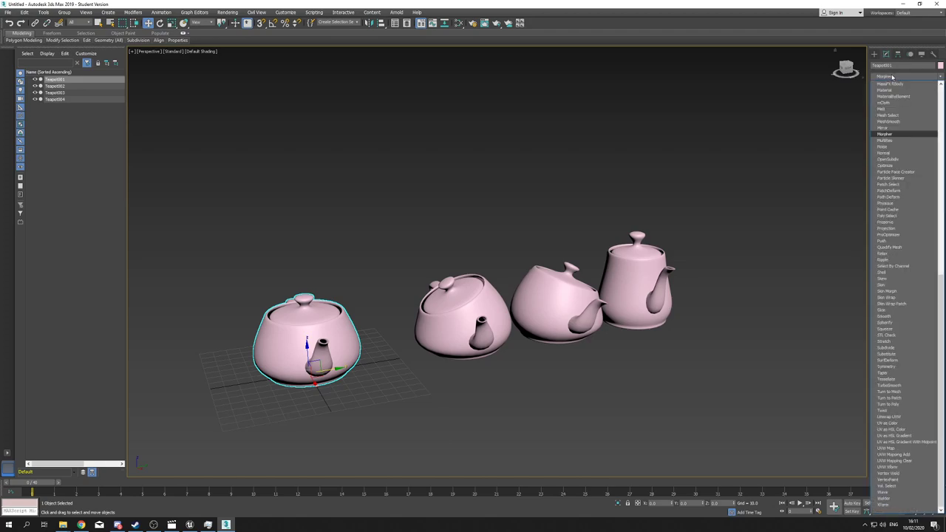
key(Return)
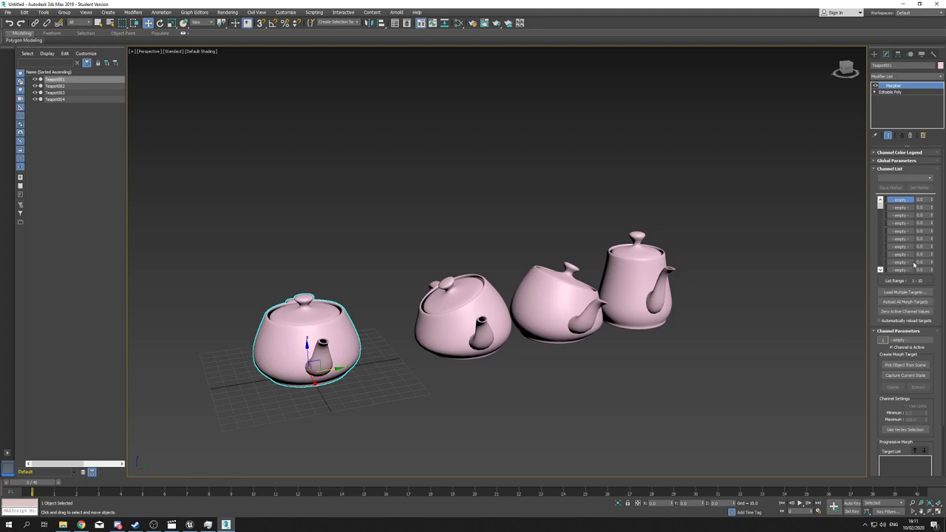
- Load Teapot002, Teapot003 and Teapot004 together as morph targets in the Morpher's channels
click(905, 292)
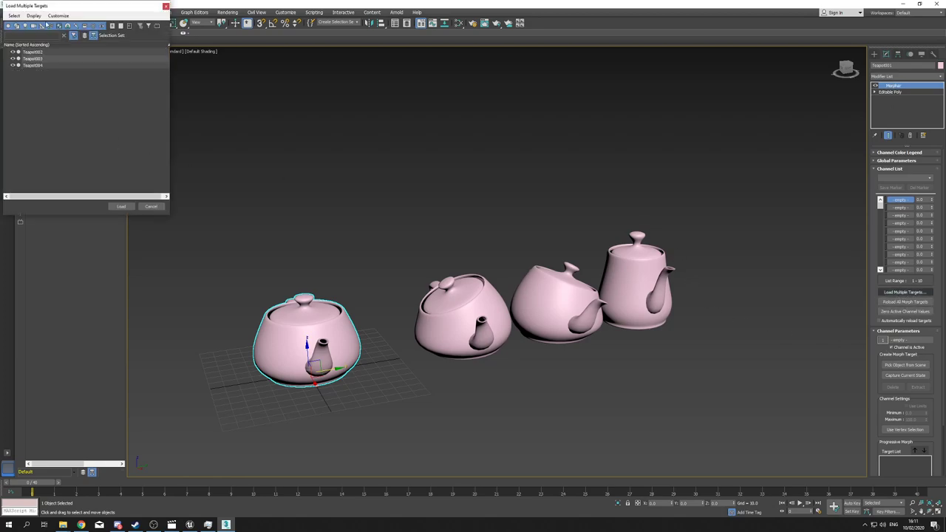
drag(68, 6, 415, 154)
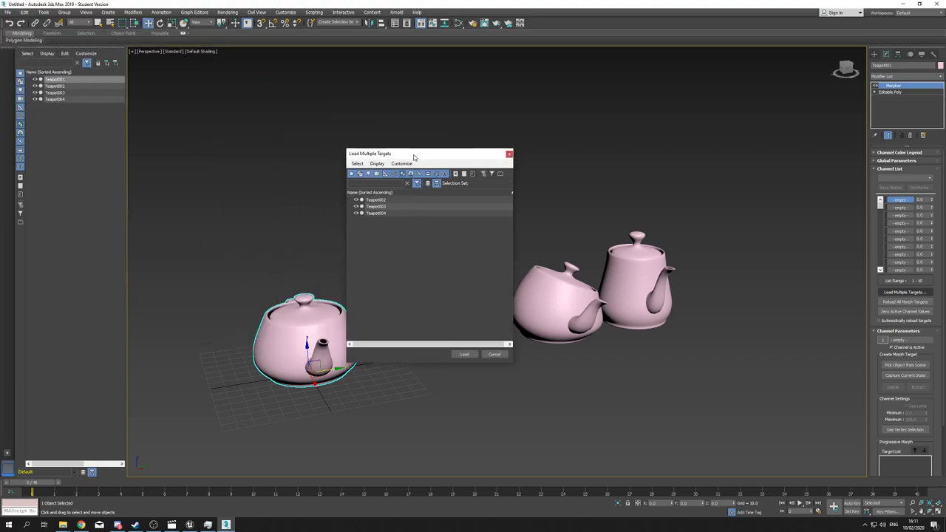
click(380, 201)
shift+click(393, 213)
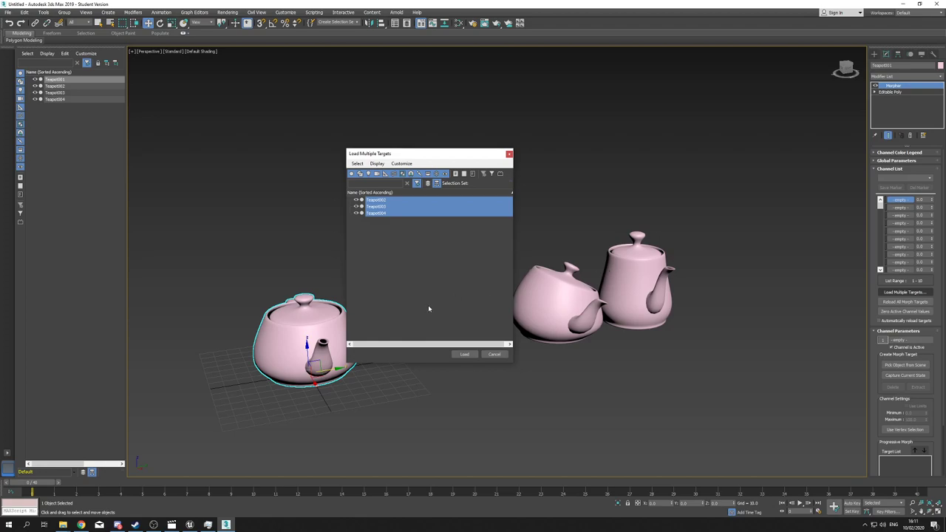
click(464, 354)
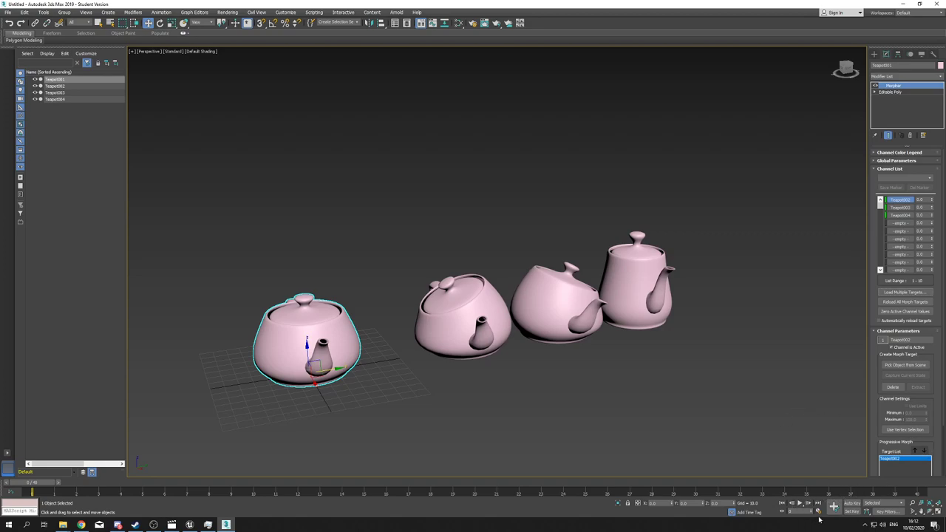
- Check the animation's end time in the time configuration
click(819, 515)
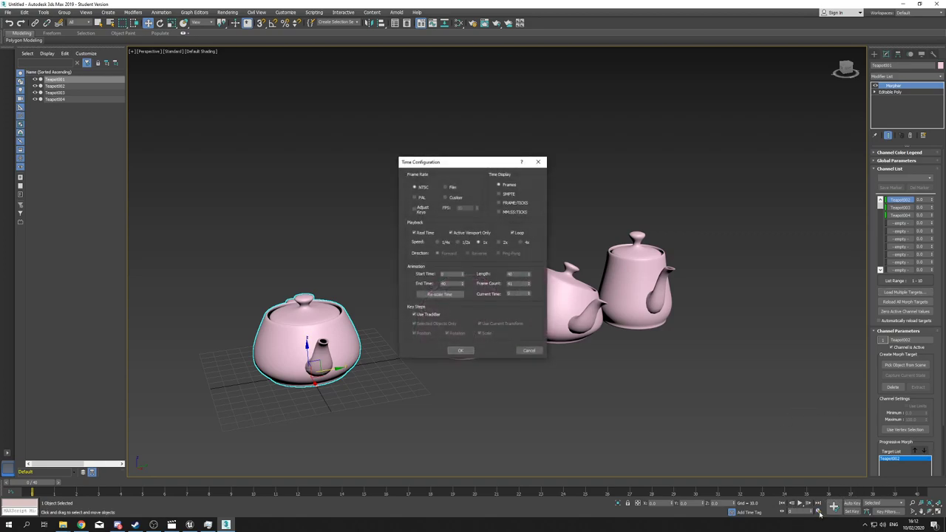
double_click(452, 284)
click(460, 350)
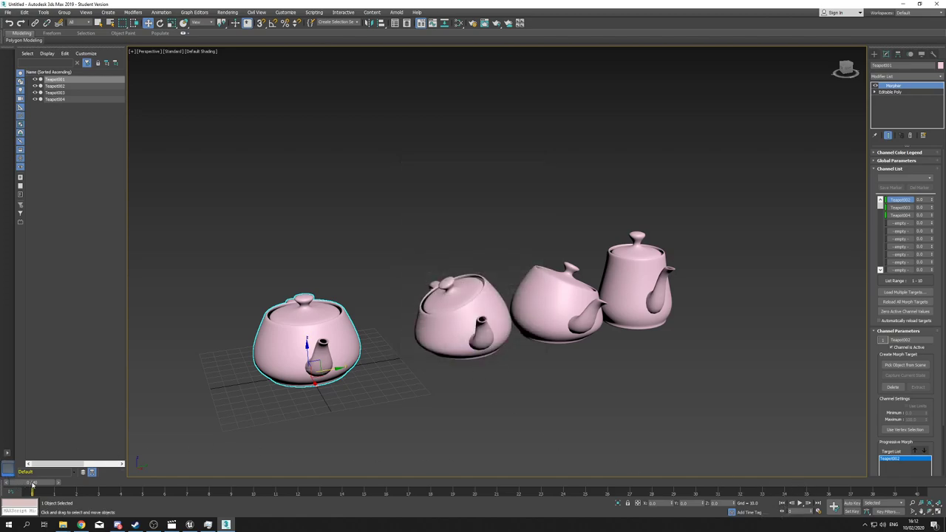
- Turn on Auto Key and set the Teapot002 morph channel to 100 at frame 0
drag(32, 484, 32, 460)
key(w)
click(852, 504)
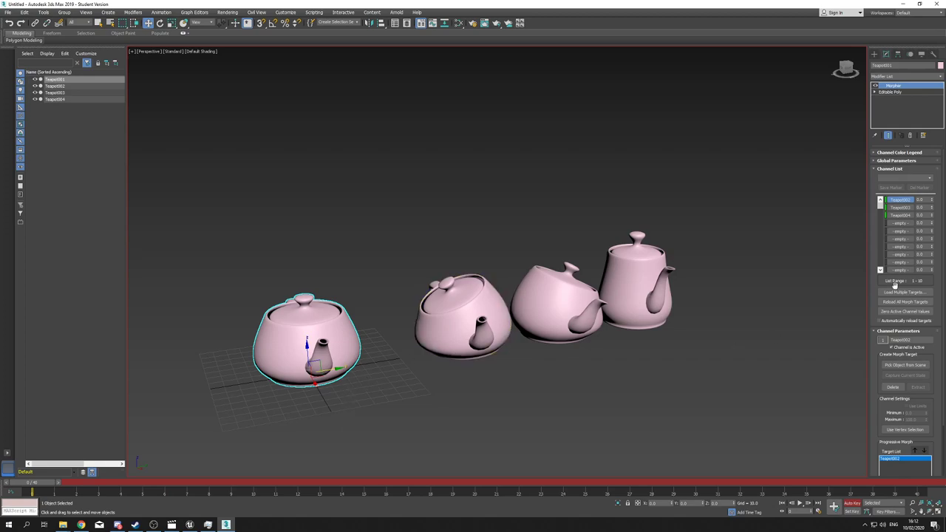
click(891, 200)
key(Return)
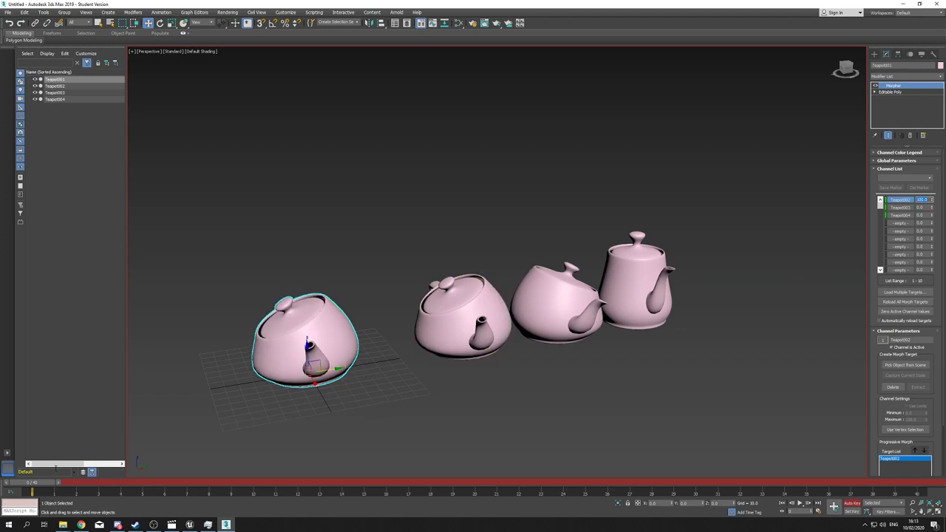
- At frame 10, key the morph channels with Teapot002 at 50, Teapot003 at 50 and Teapot004 at 100
drag(37, 485, 253, 492)
key(w)
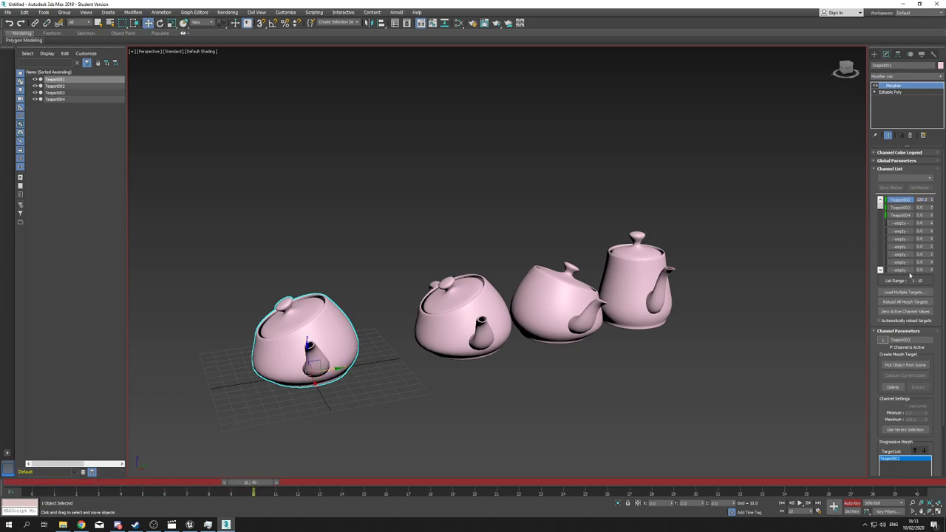
drag(926, 199, 856, 204)
text(50)
key(Tab)
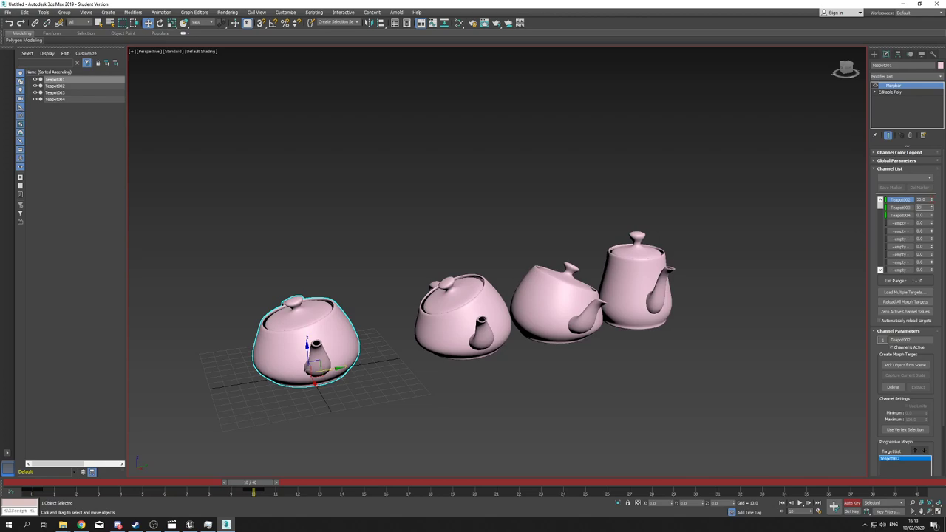
text(50)
key(Tab)
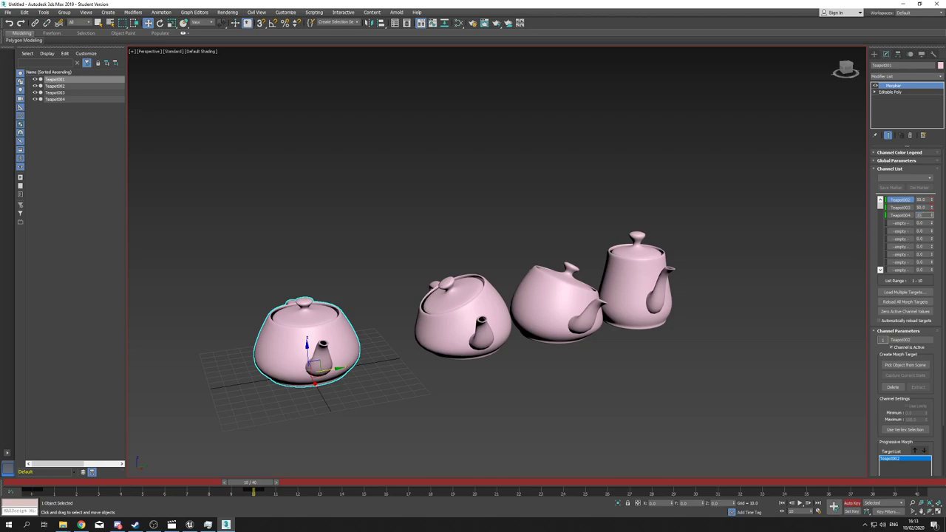
key(Return)
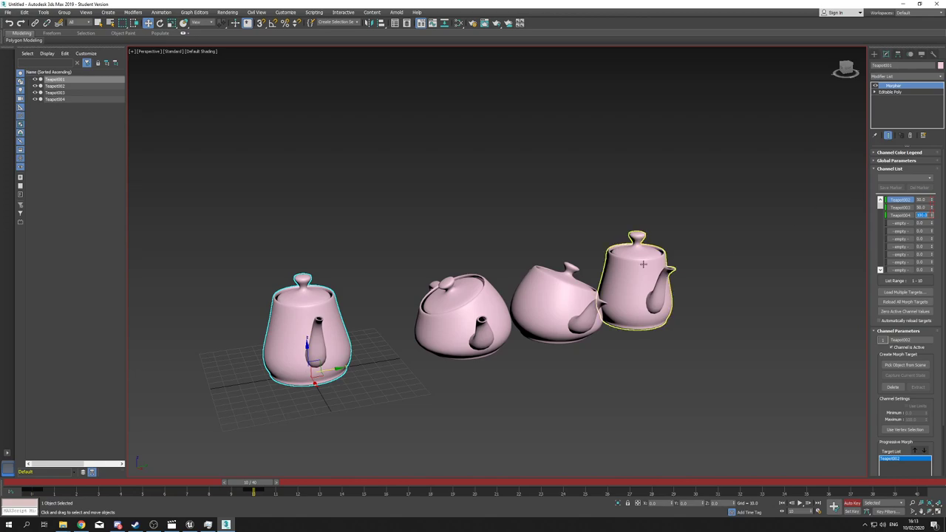
- At frame 20, key the morph channels with Teapot002 at 0, Teapot003 at 100 and Teapot004 at 0
drag(252, 483, 474, 483)
key(w)
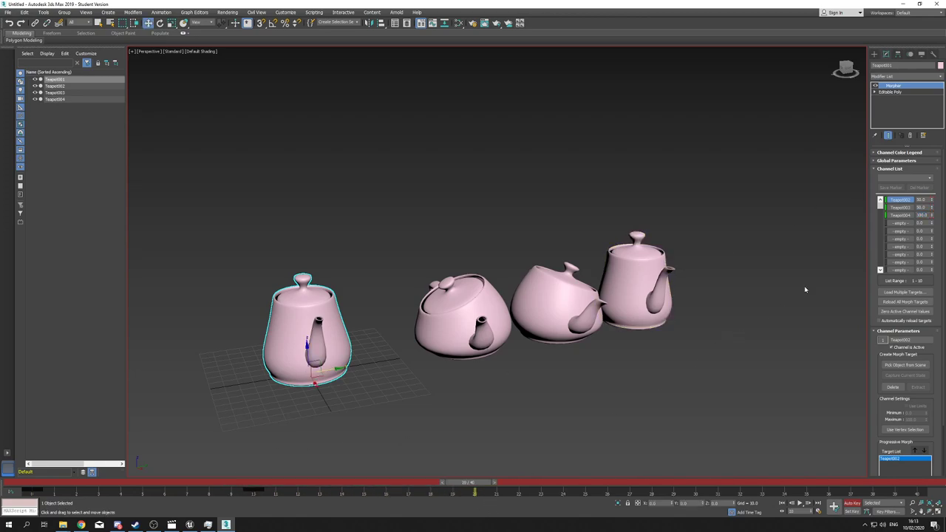
drag(927, 200, 875, 207)
text(0)
key(Tab)
text(1)
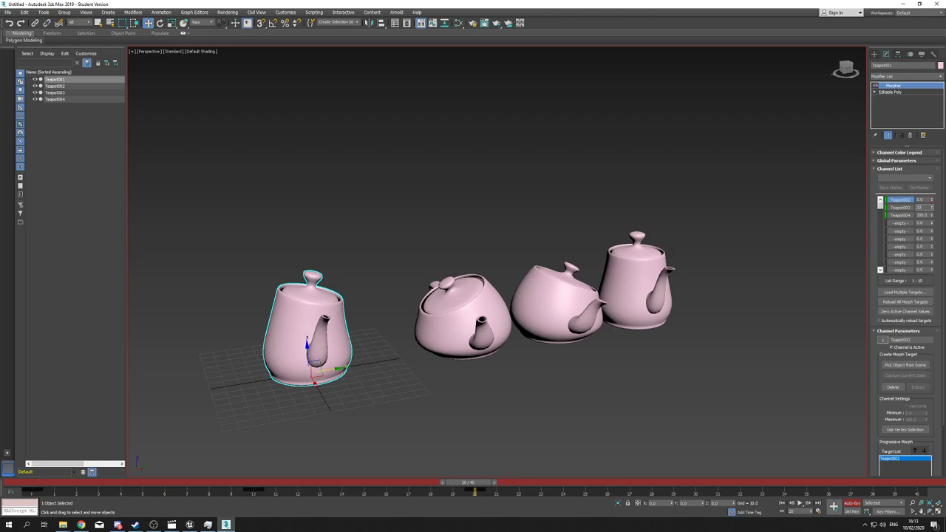
text(00)
key(Tab)
text(0)
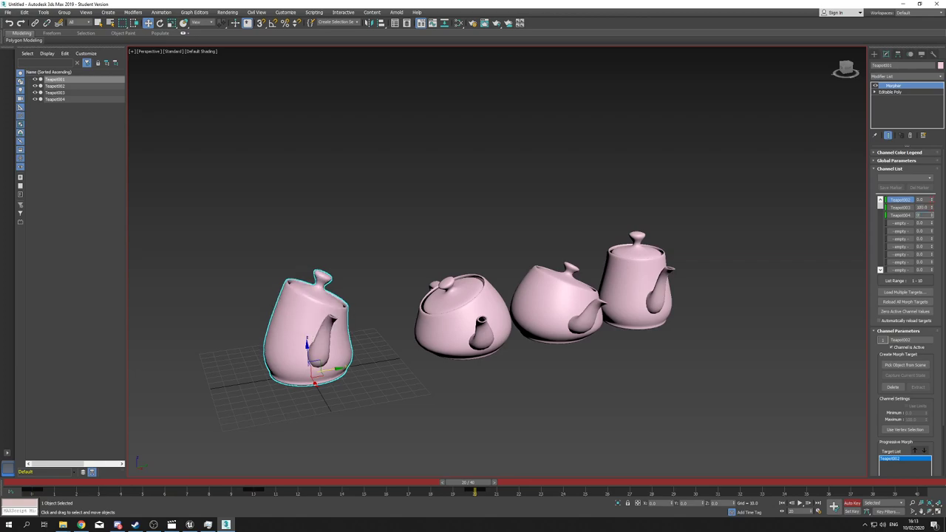
key(Return)
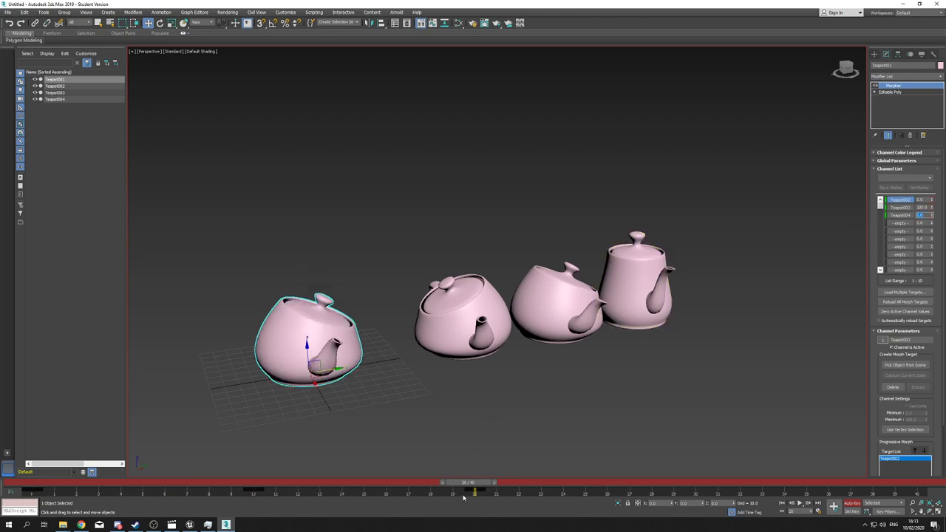
- At frame 30, key the morph channels with Teapot002 at 50, Teapot003 at 50 and Teapot004 at 100
drag(471, 489, 696, 487)
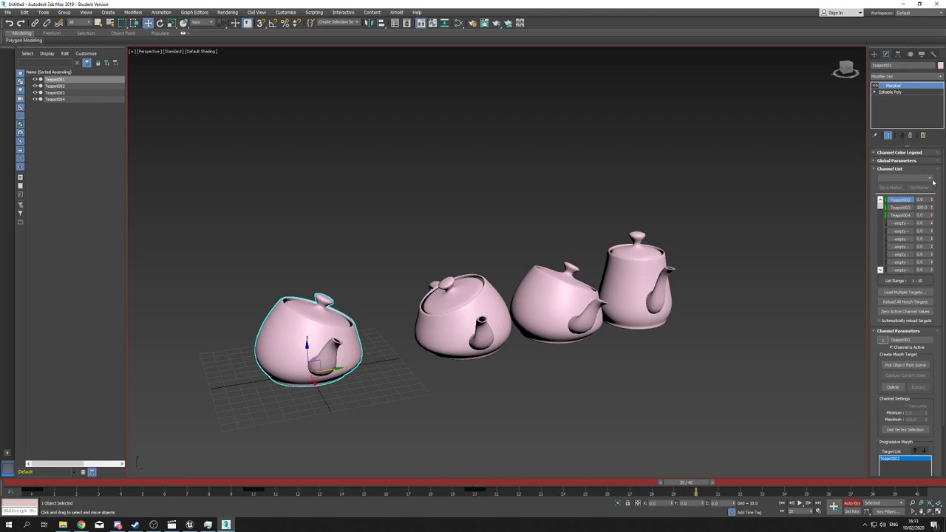
drag(925, 200, 896, 203)
key(Tab)
text(50)
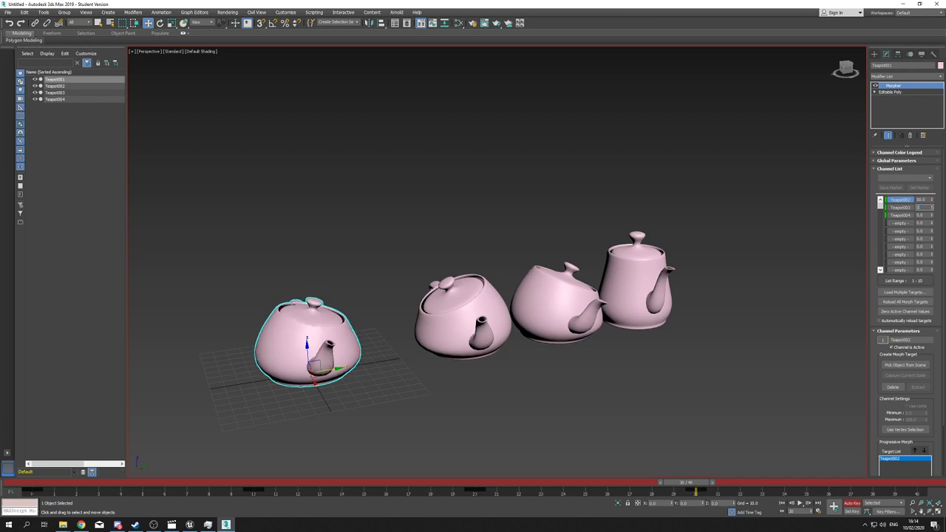
key(Tab)
text(100)
key(Return)
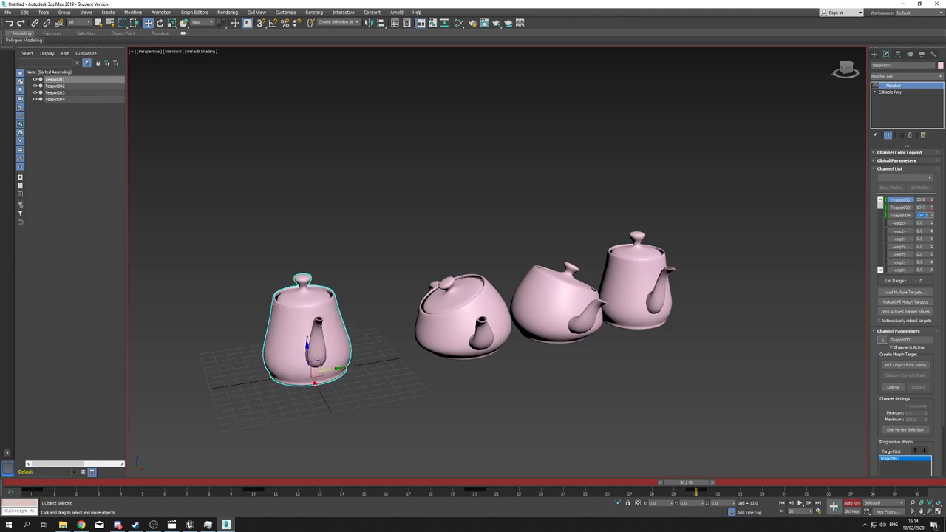
- At frame 40, key the morph channels with Teapot002 at 100, Teapot003 at 0 and Teapot004 at 0, and play back the animation
drag(678, 483, 909, 481)
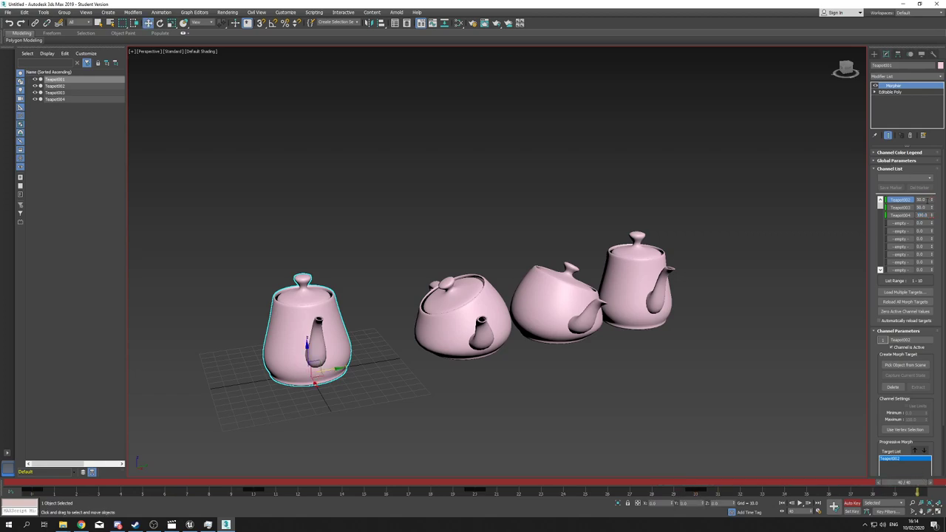
drag(926, 200, 891, 208)
text(100)
key(Tab)
text(0)
key(Tab)
text(0)
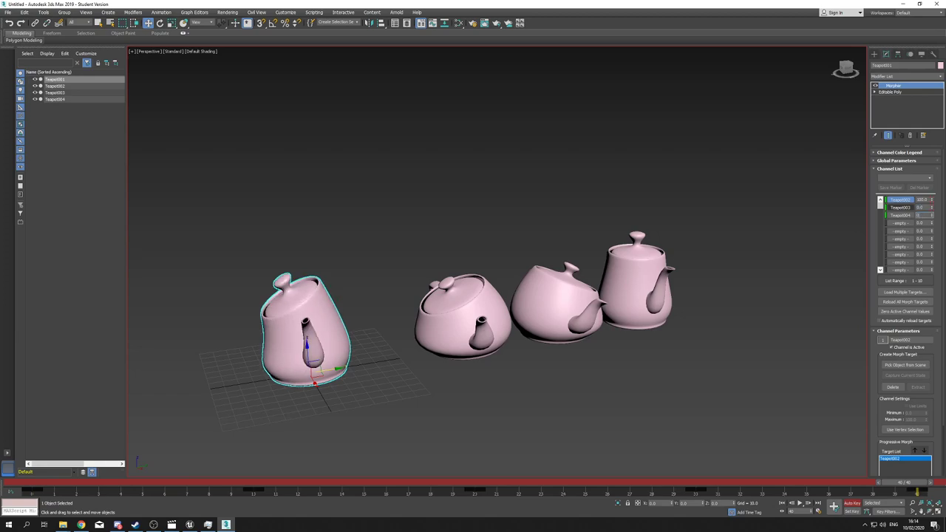
key(Return)
click(799, 504)
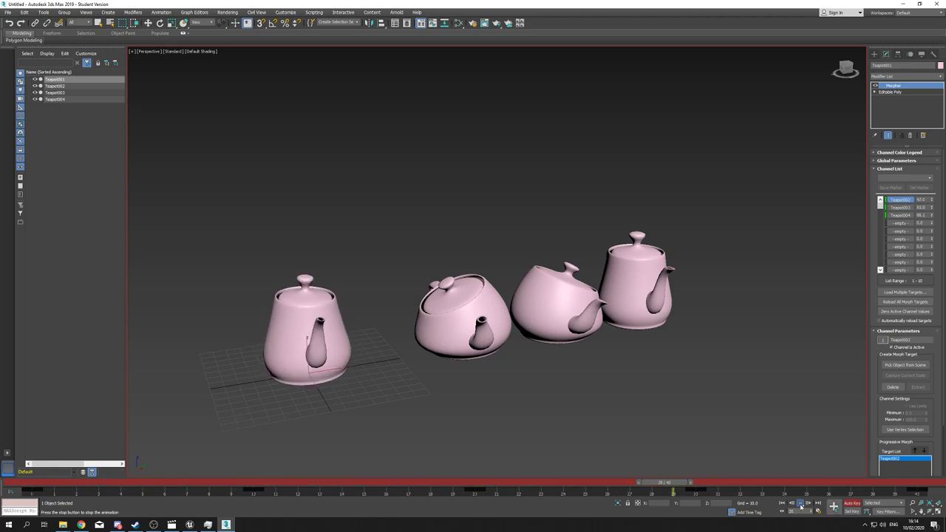
click(799, 503)
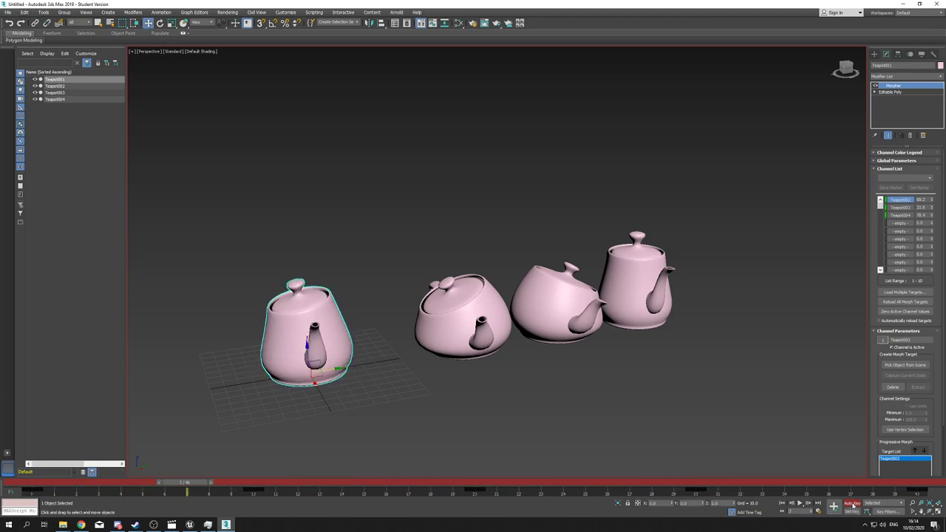
- Turn off Auto Key and return the timeline to frame 0
click(852, 503)
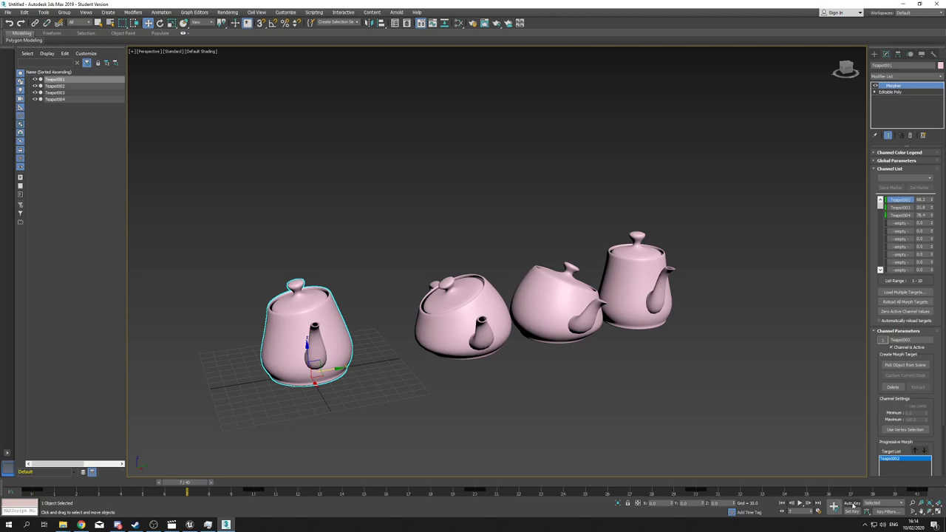
drag(179, 483, 27, 472)
key(w)
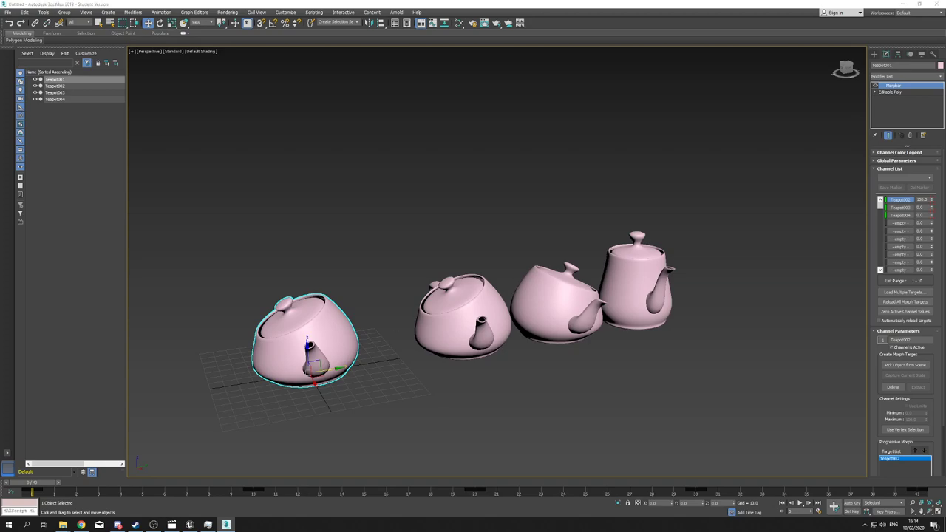
- Switch to File Explorer and open the 3dsMaxScripts folder under UE_4.22 > Engine > Extras
key(alt+Tab)
drag(727, 159, 702, 164)
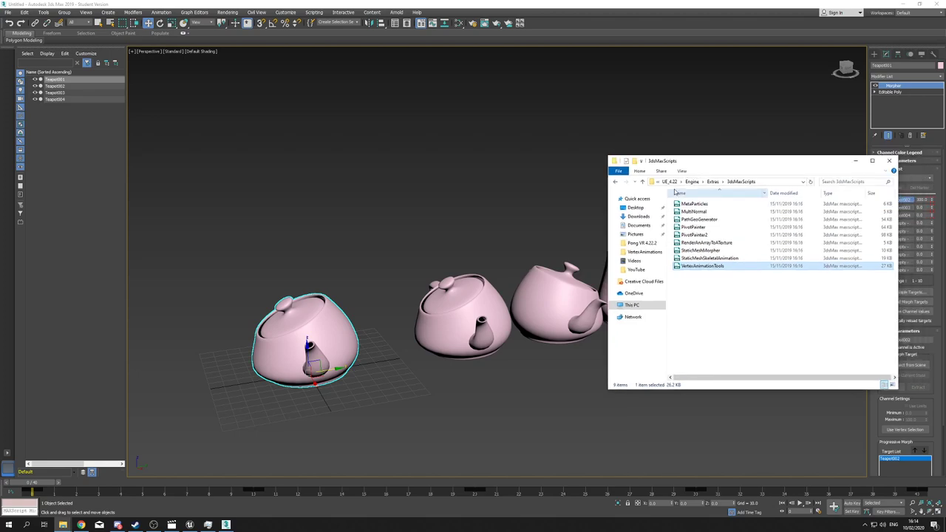
click(668, 181)
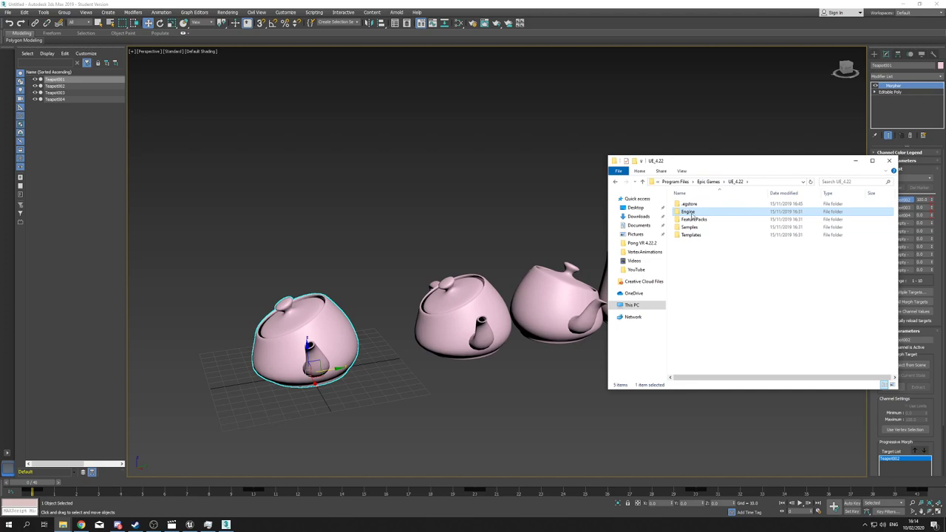
click(691, 212)
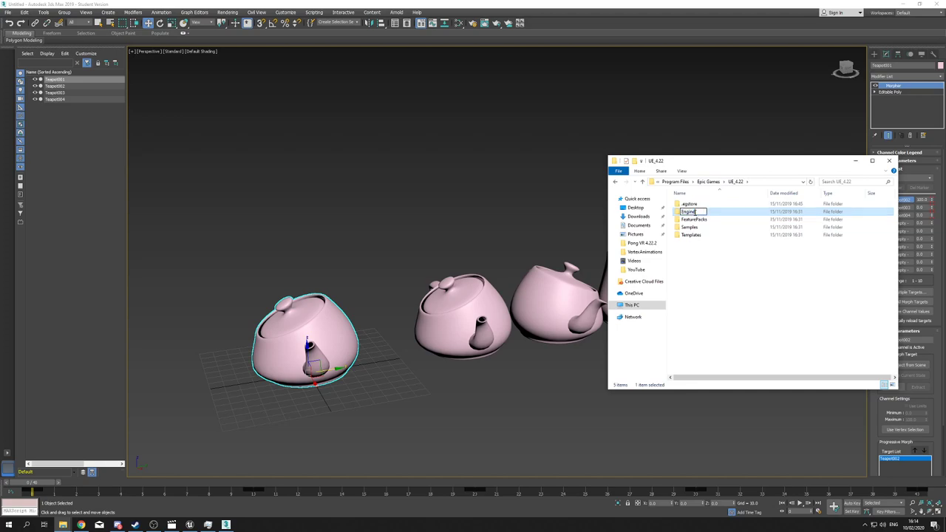
double_click(700, 212)
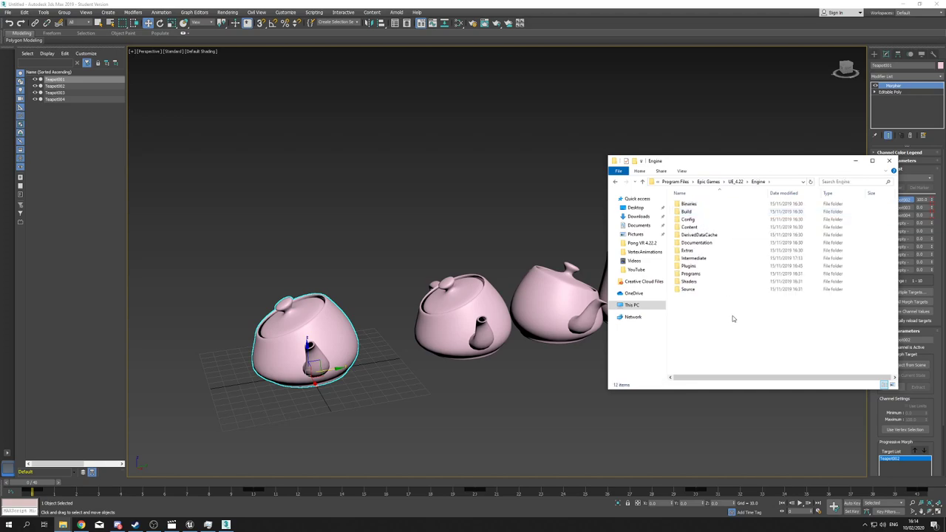
double_click(688, 250)
double_click(704, 205)
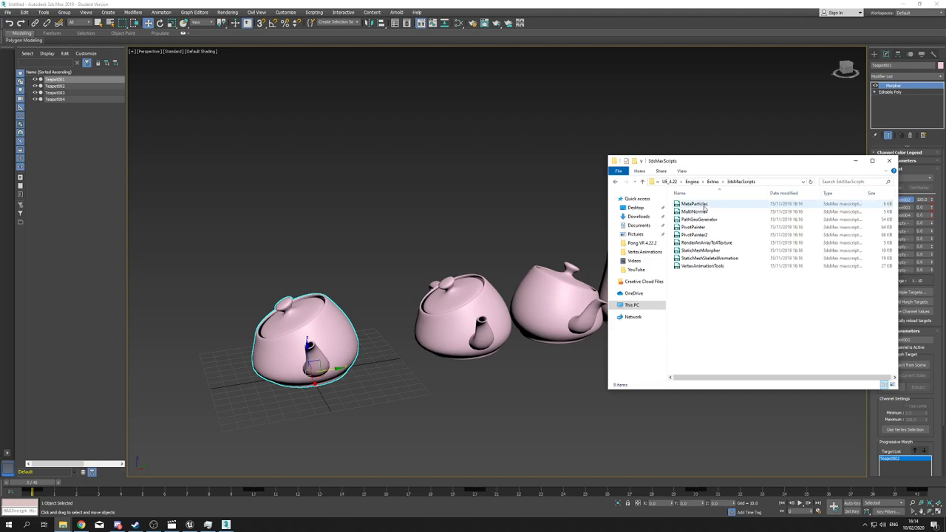
- Run the VertexAnimationTools script in 3ds Max and minimize the File Explorer window
click(708, 266)
drag(705, 264, 475, 244)
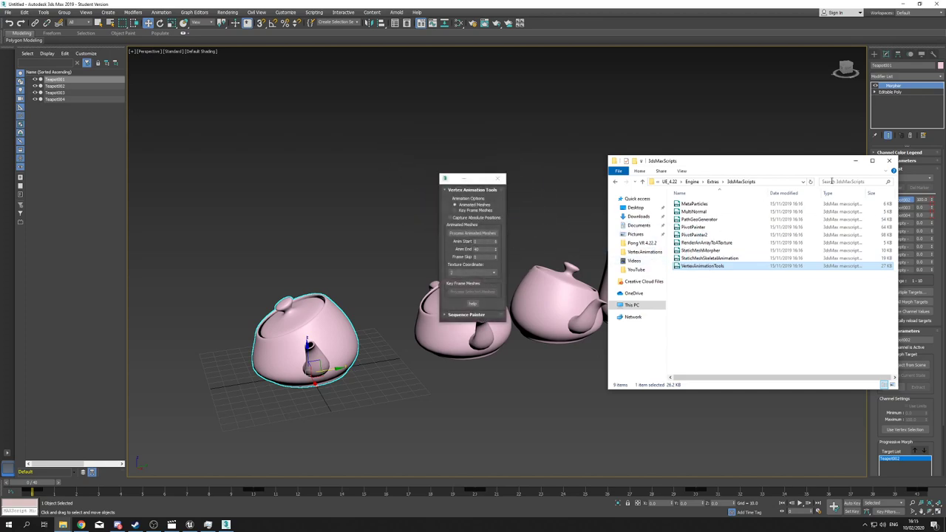
click(855, 160)
drag(452, 178, 482, 139)
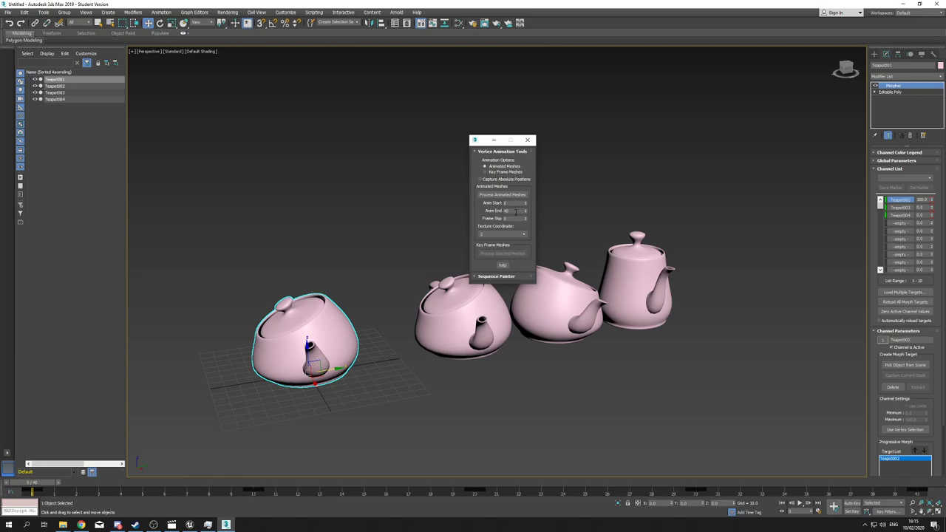
- Set Anim End to 41 and process the animated meshes, saving the EXR texture as T_Dance in the TutorialContent folder
double_click(515, 211)
key(Return)
click(495, 196)
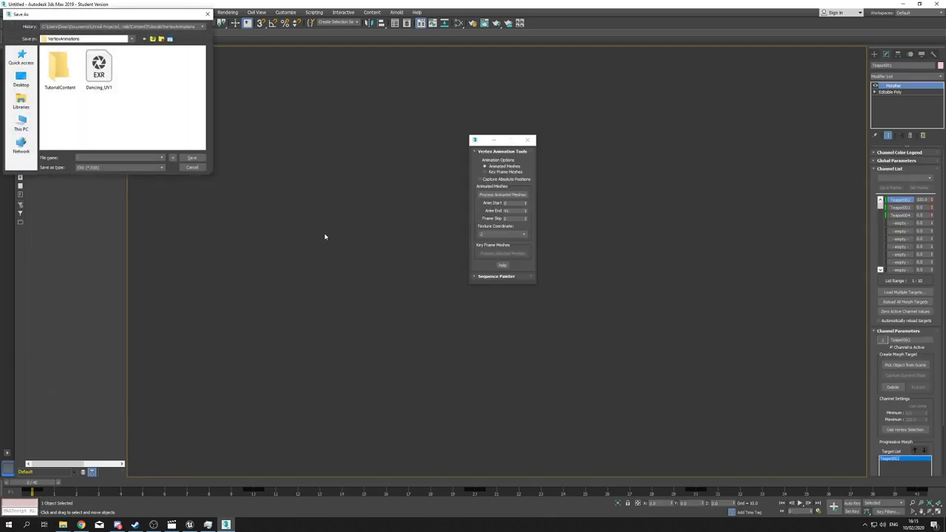
double_click(59, 68)
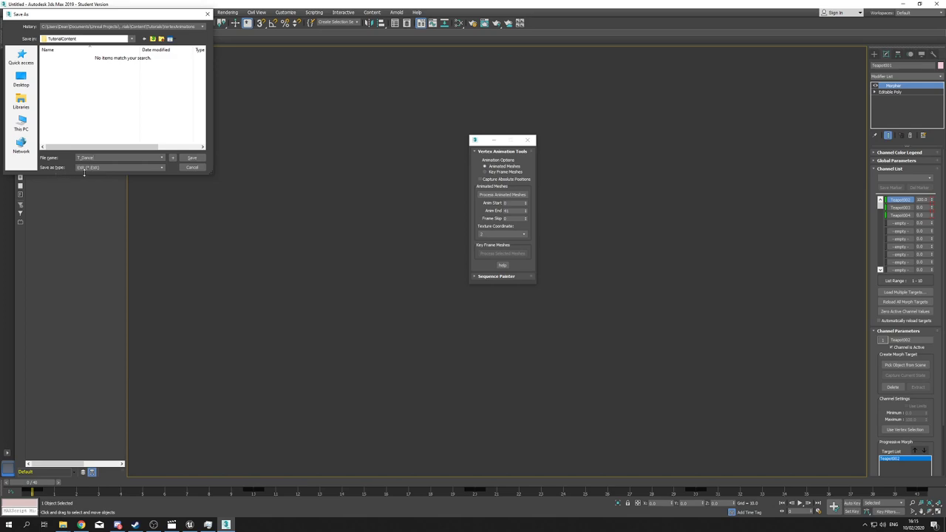
click(192, 158)
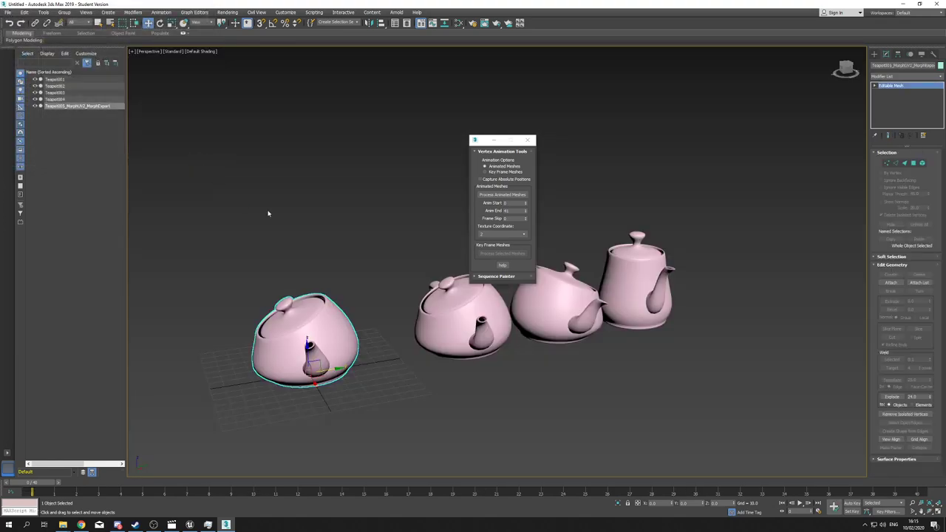
- Minimize the Vertex Animation Tools window and select the generated MorphExport mesh in the scene list
click(495, 140)
key(Escape)
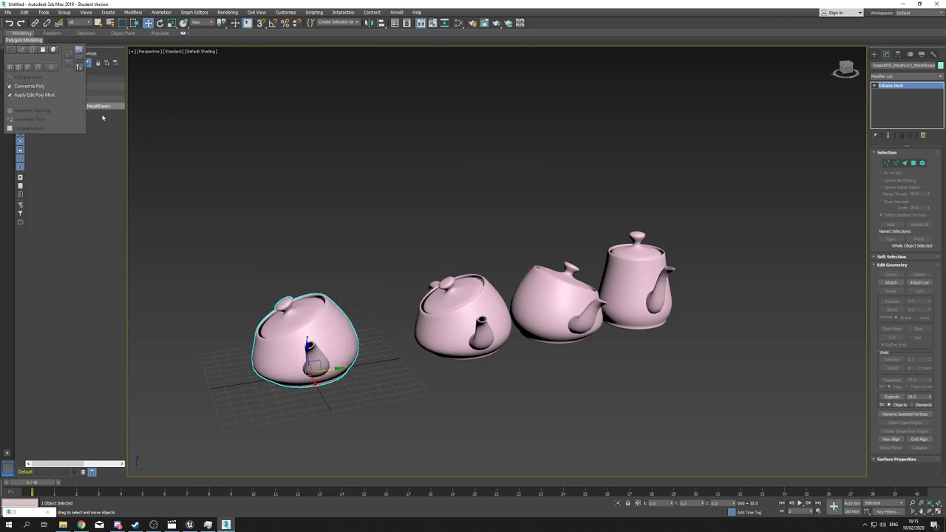
click(101, 161)
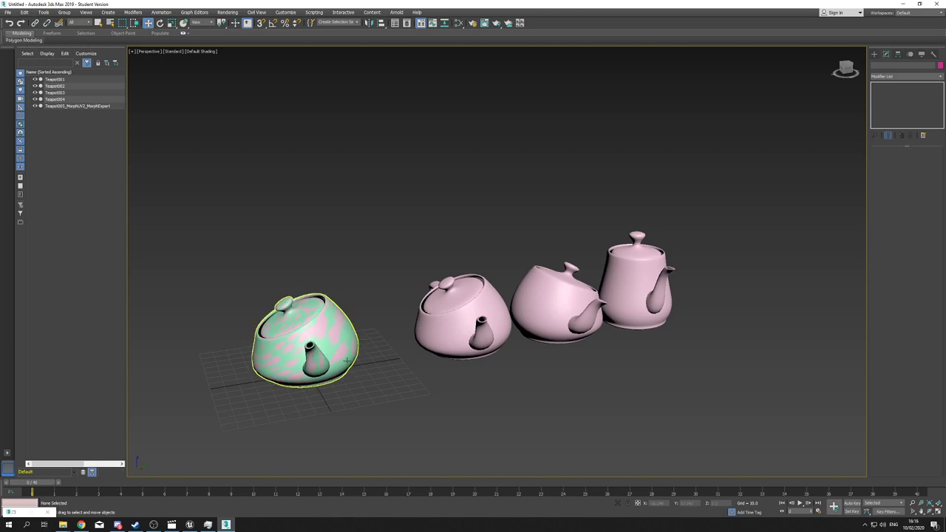
click(98, 105)
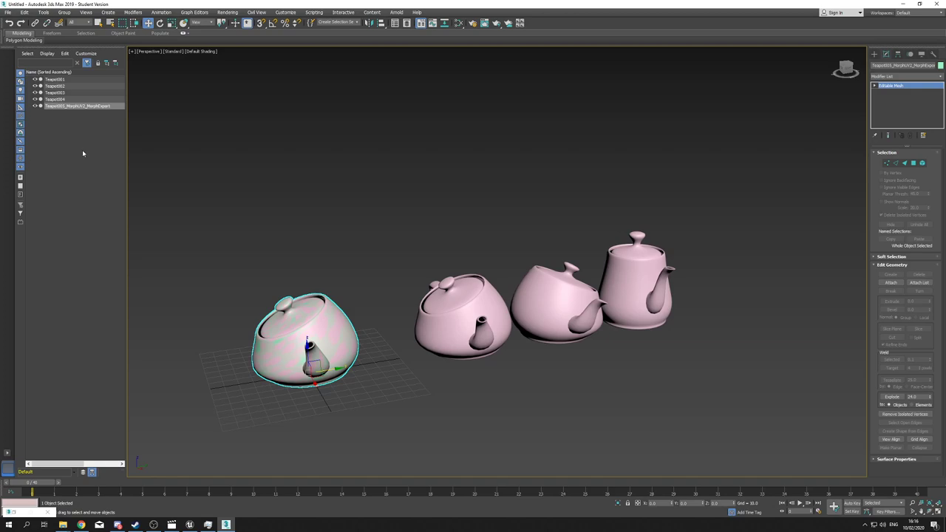
click(77, 146)
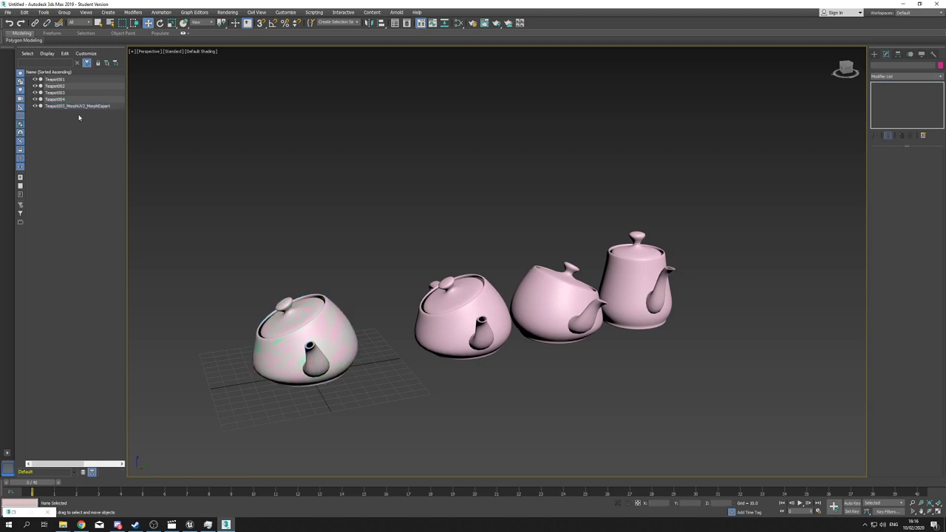
click(80, 107)
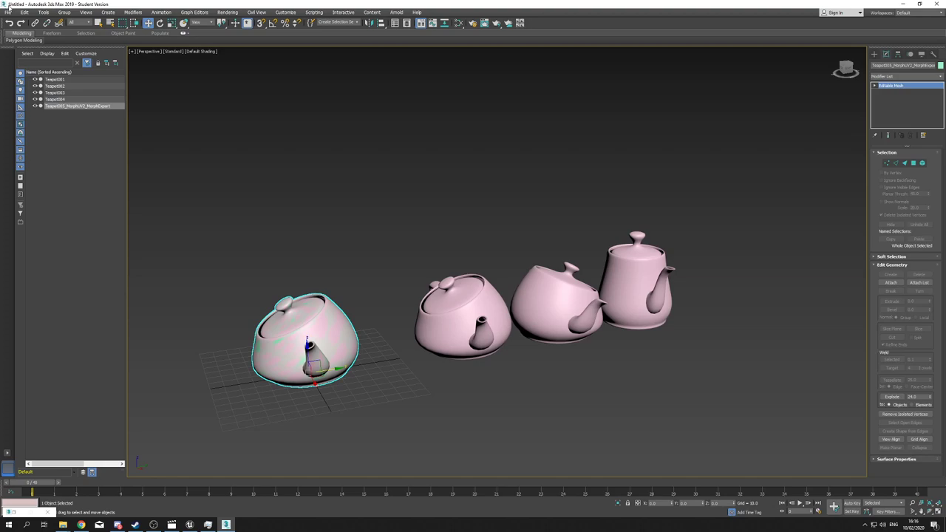
click(95, 107)
- Export only the selected MorphExport mesh as an FBX file named SM_Dance in the TutorialContent folder
click(7, 13)
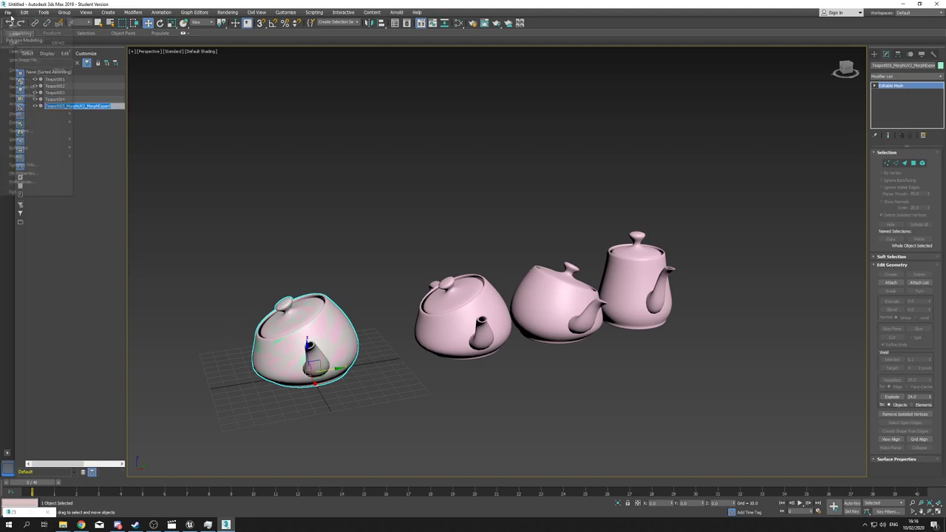
mouse_move(52, 147)
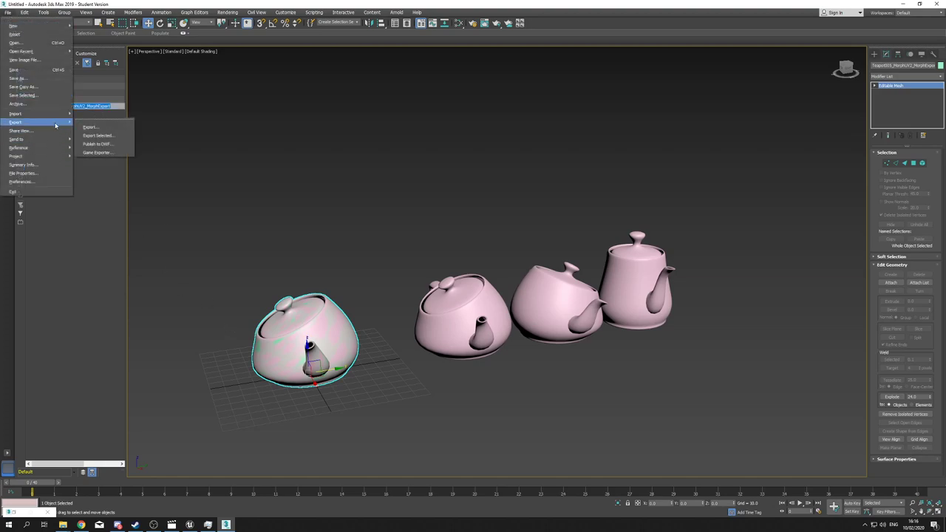
click(106, 140)
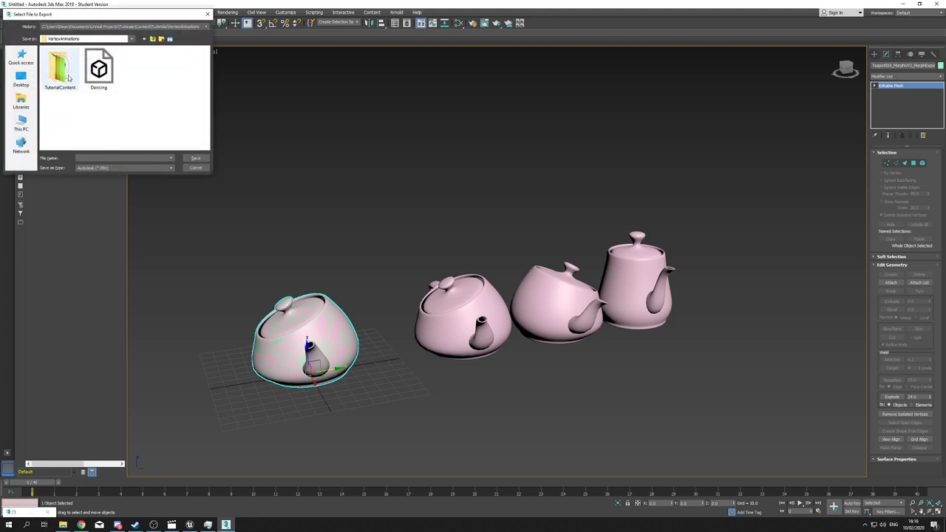
double_click(67, 75)
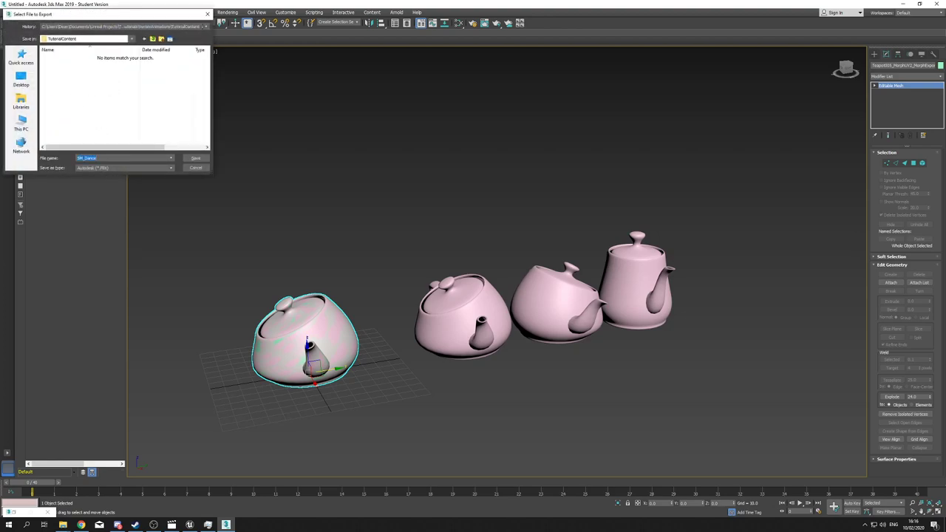
key(Return)
key(Return)
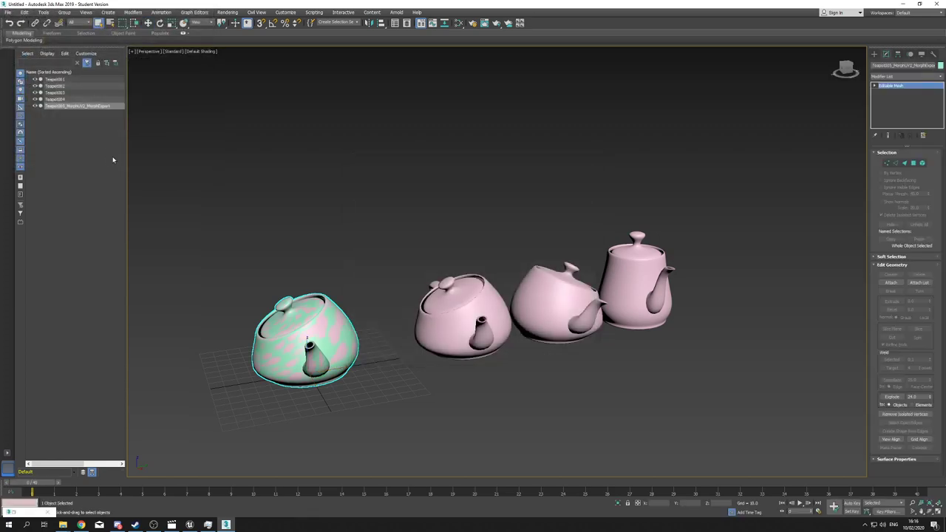
- Switch to Unreal Editor and import the detected source files, with Remove Degenerates turned off for the static mesh
click(190, 524)
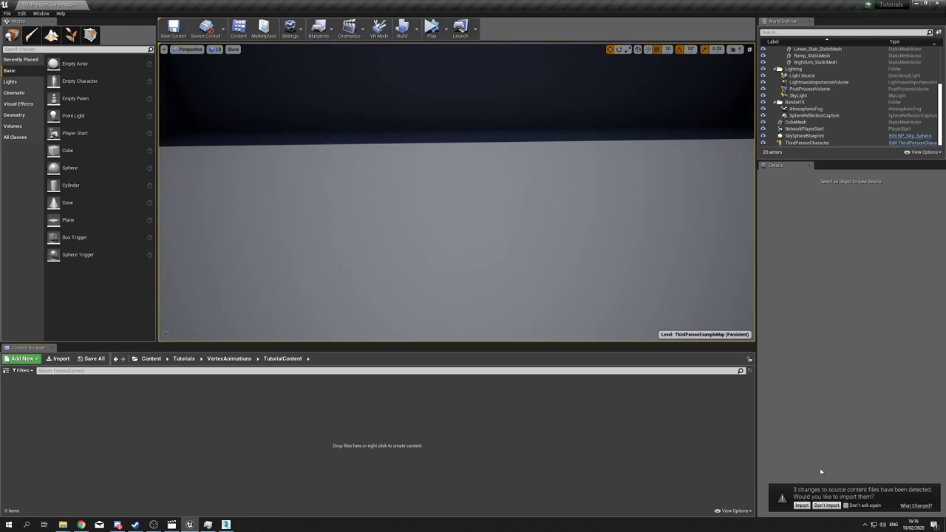
click(801, 505)
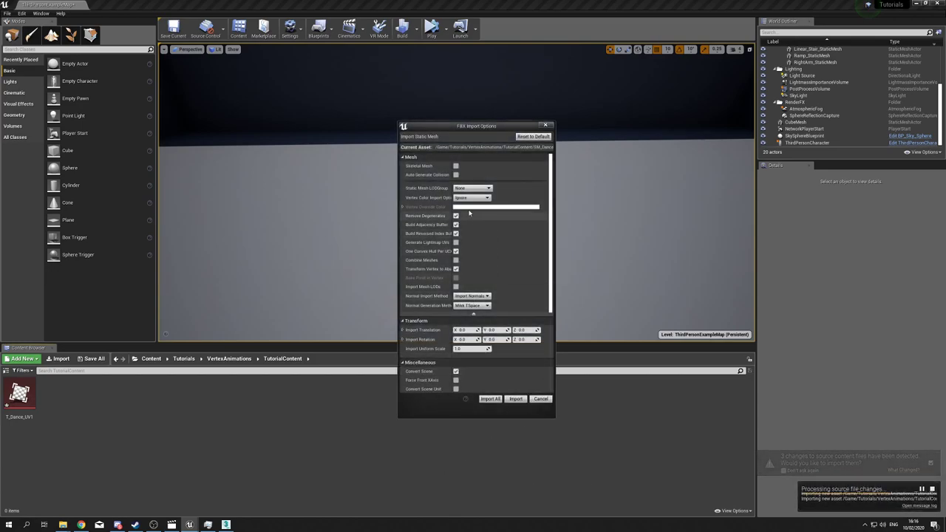
drag(458, 132, 462, 139)
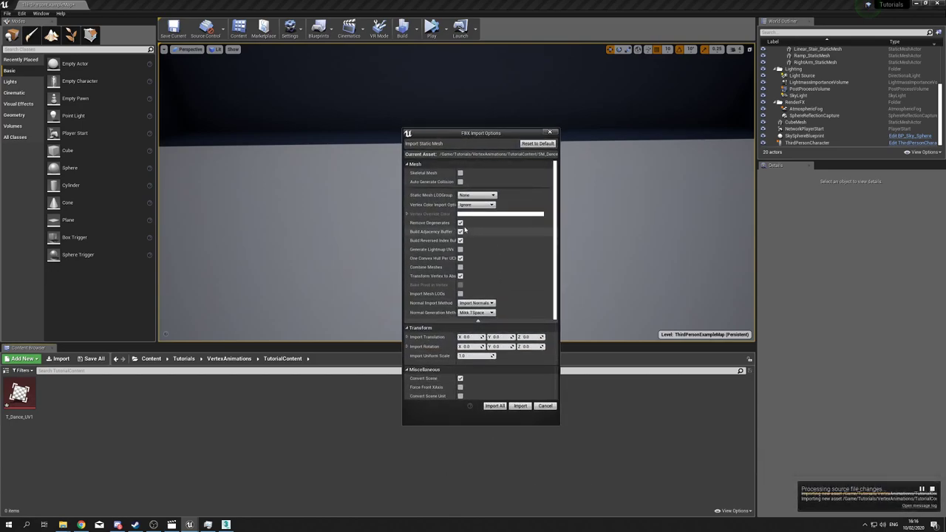
click(460, 222)
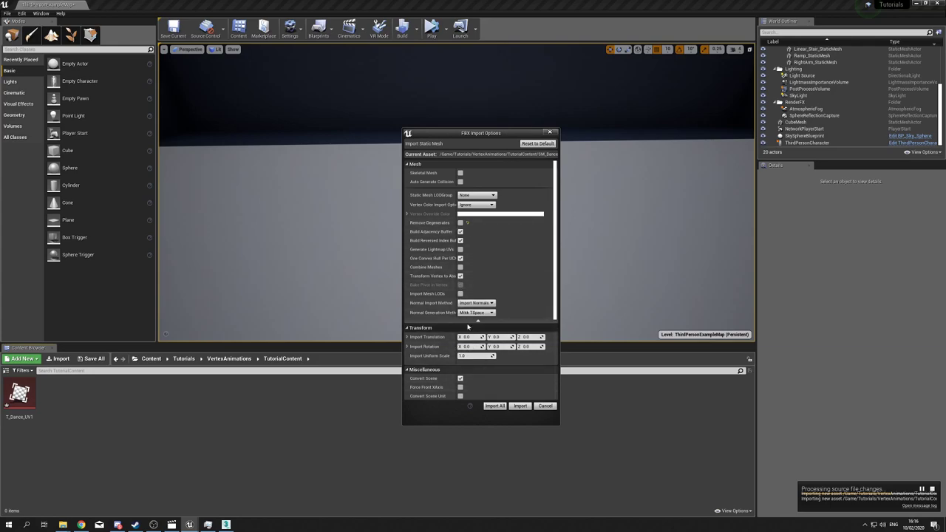
scroll(444, 358, down, 1)
scroll(444, 357, down, 3)
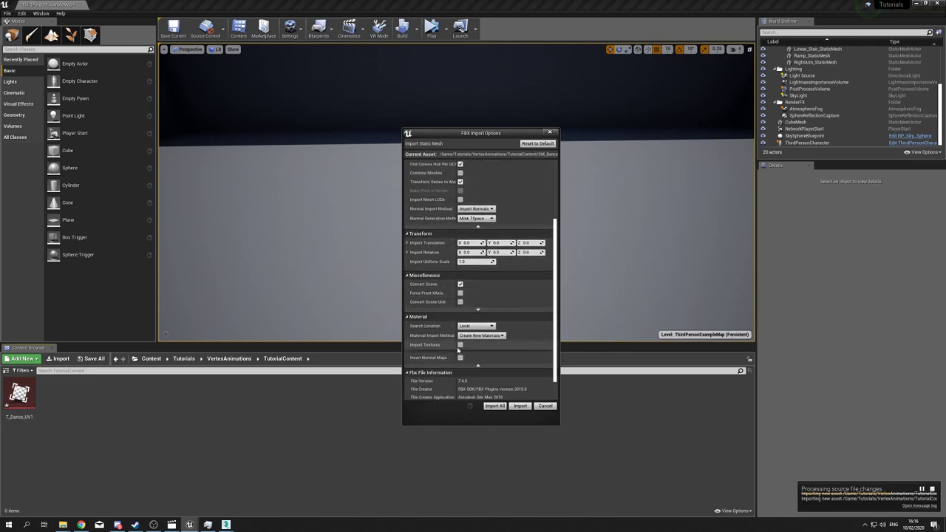
click(520, 405)
click(648, 150)
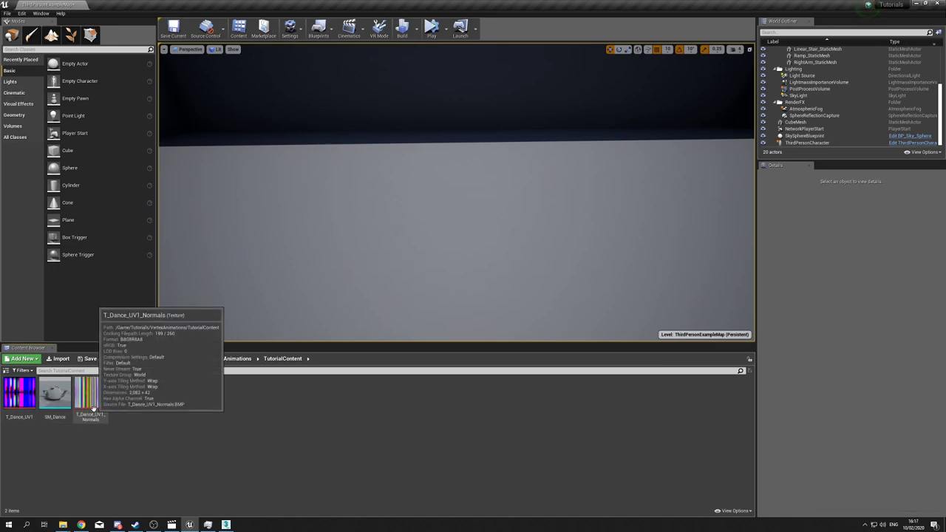
click(62, 359)
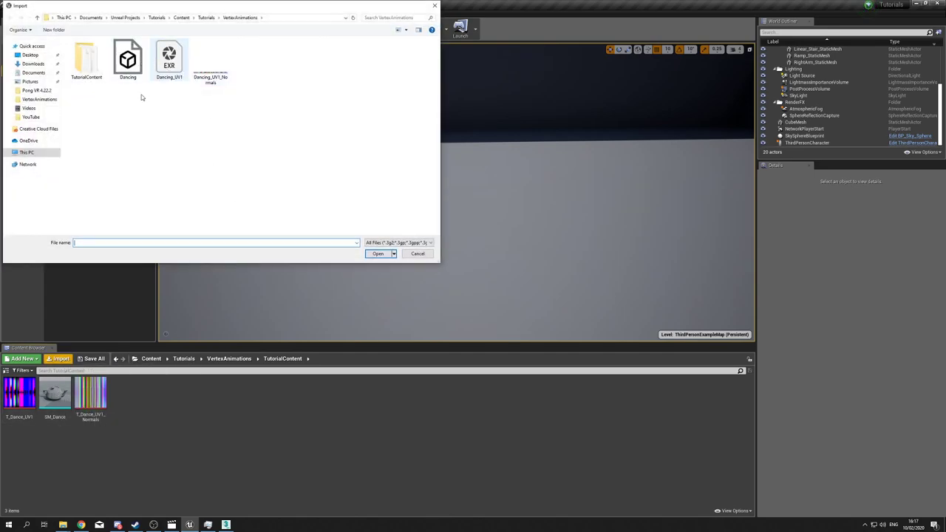
double_click(86, 59)
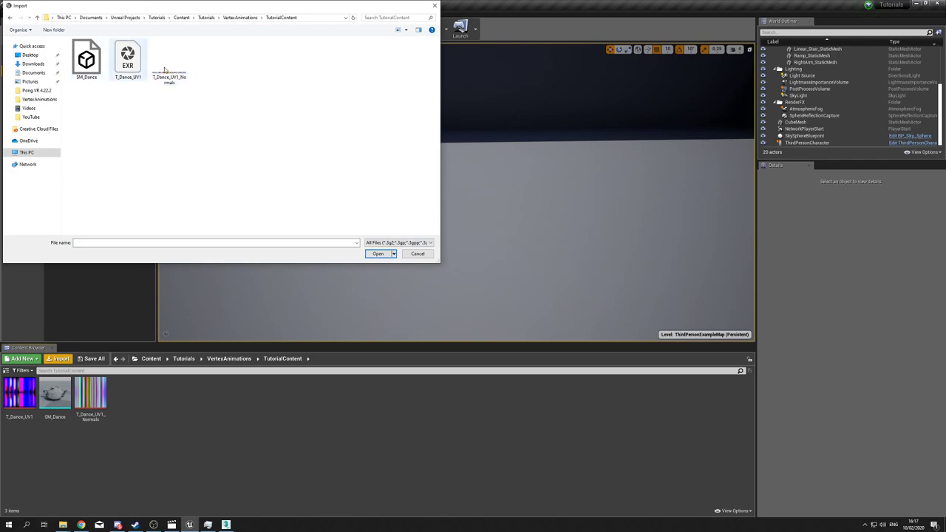
click(424, 255)
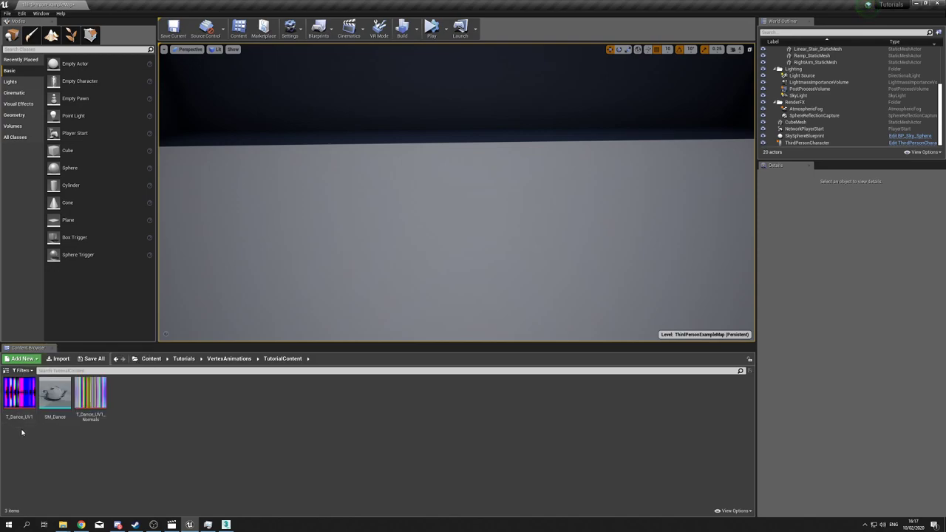
- Set the T_Dance_UV1 texture's Texture Group to UI and Filter to Nearest, save it, and close its editor
click(18, 399)
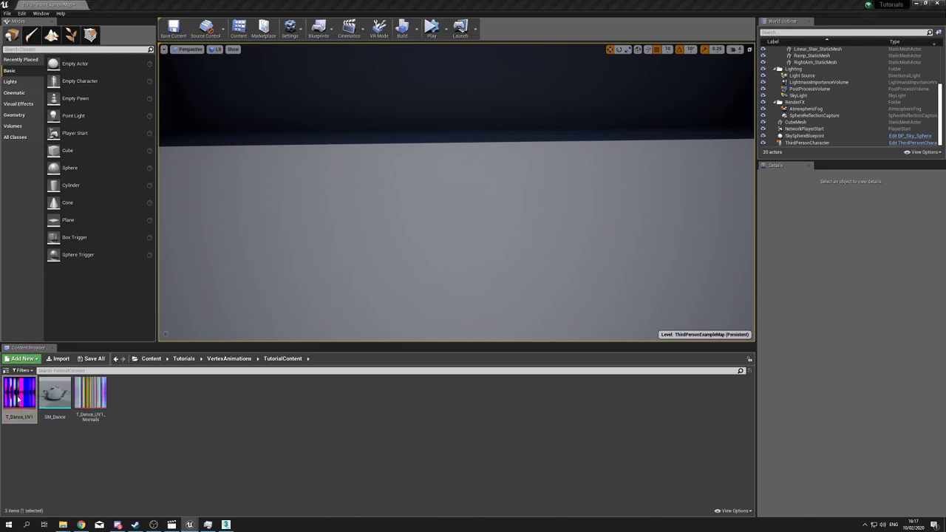
double_click(18, 399)
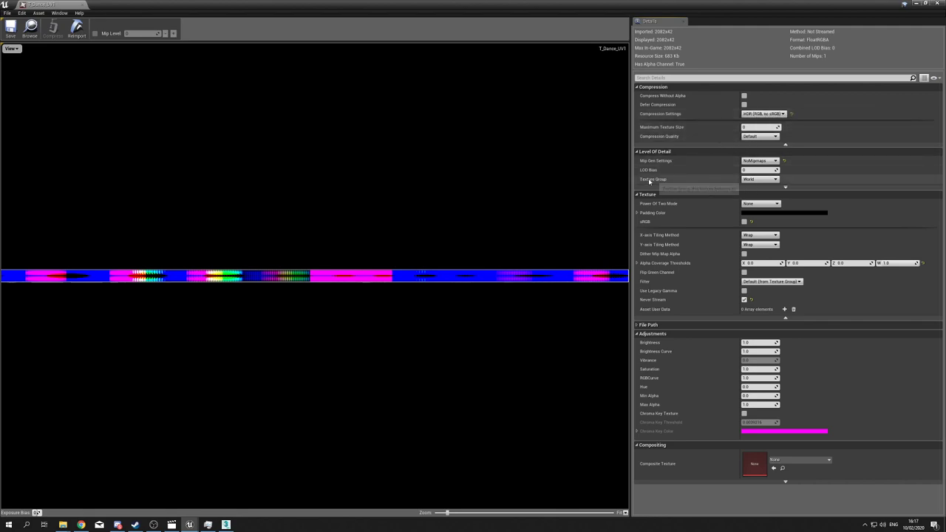
click(760, 179)
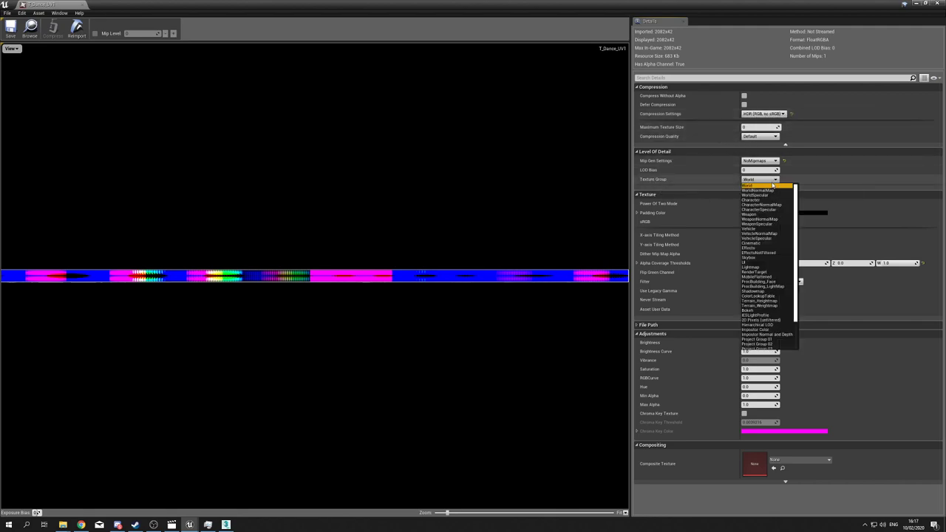
click(767, 263)
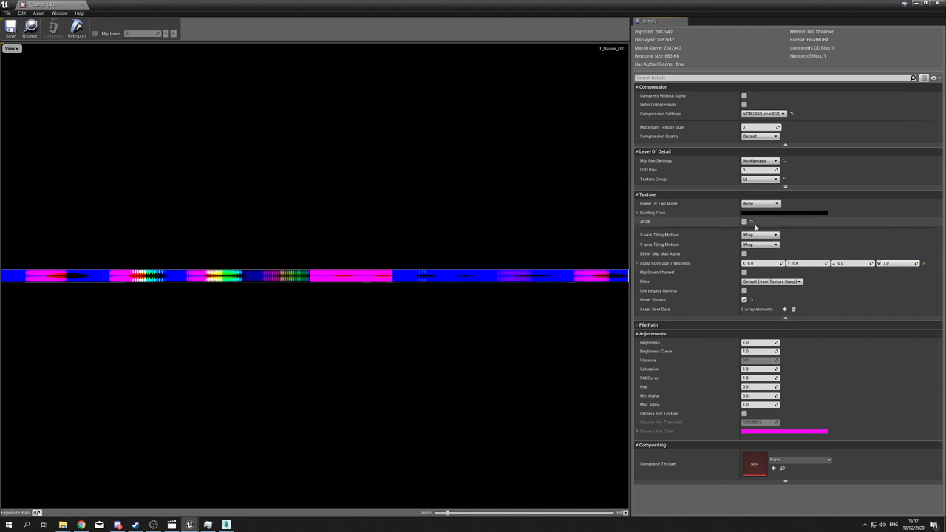
click(789, 281)
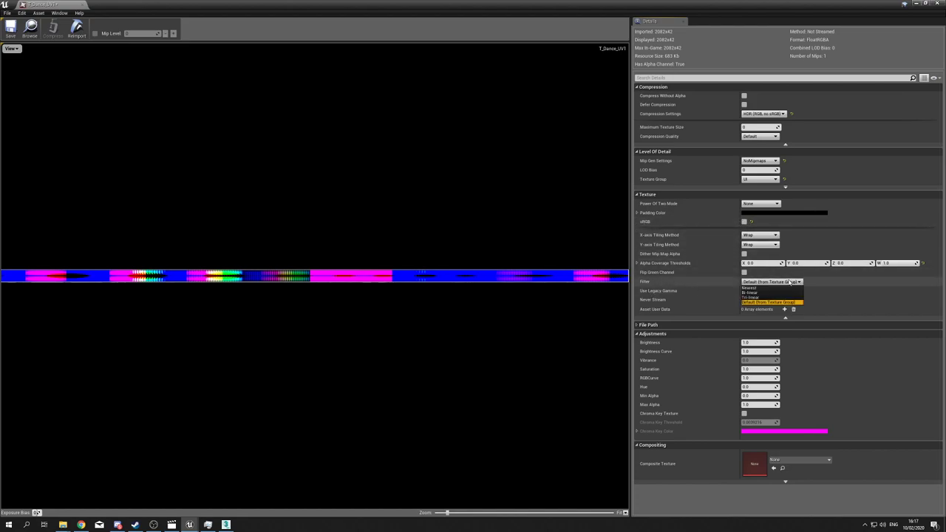
click(749, 287)
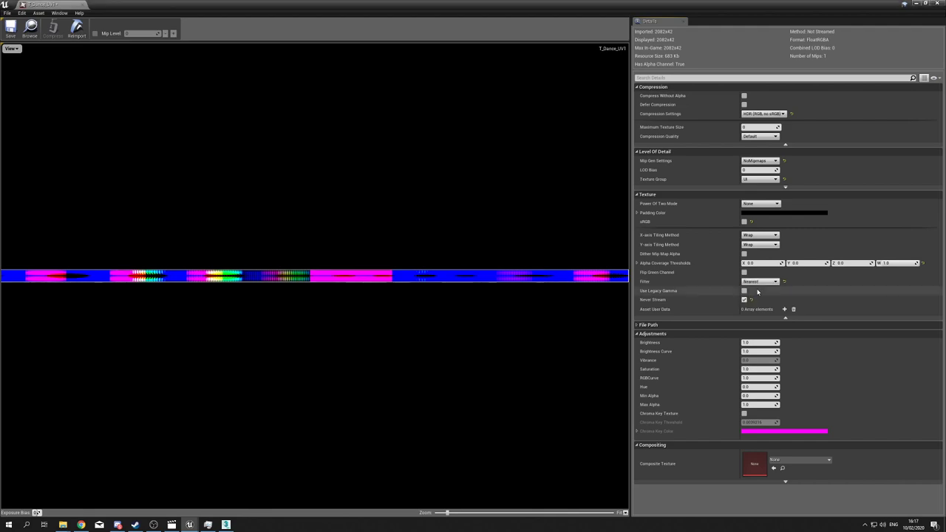
click(11, 28)
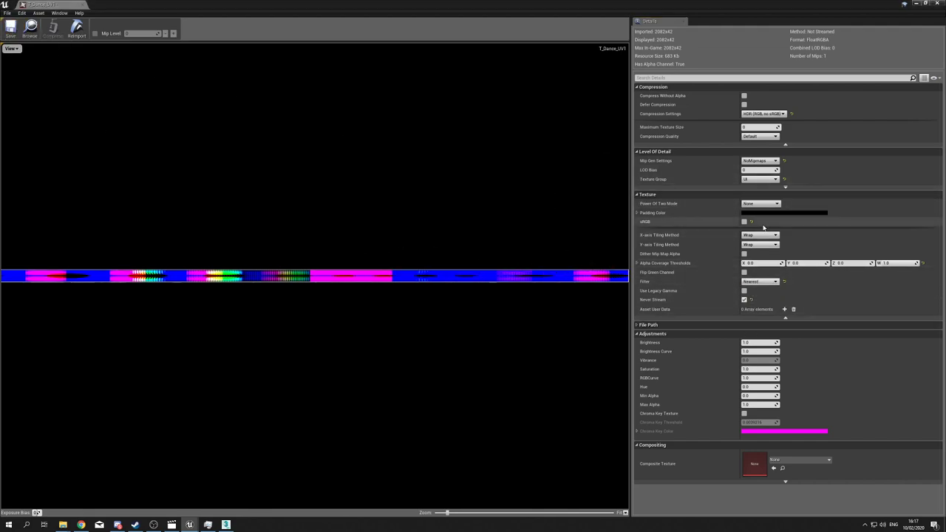
click(939, 3)
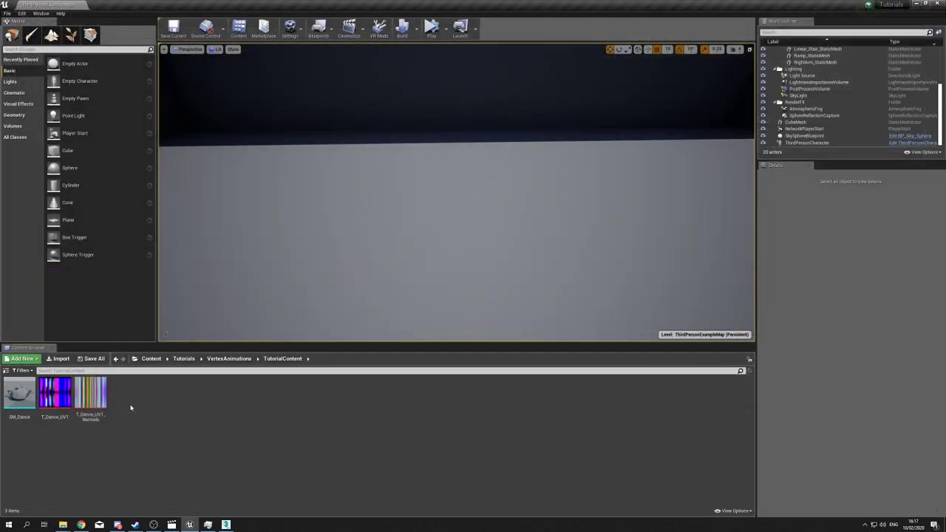
- Set T_Dance_UV1_Normals to VectorDisplacementmap (RGBA8) compression, UI texture group, sRGB off and Nearest filter, save it, and close its editor
double_click(90, 397)
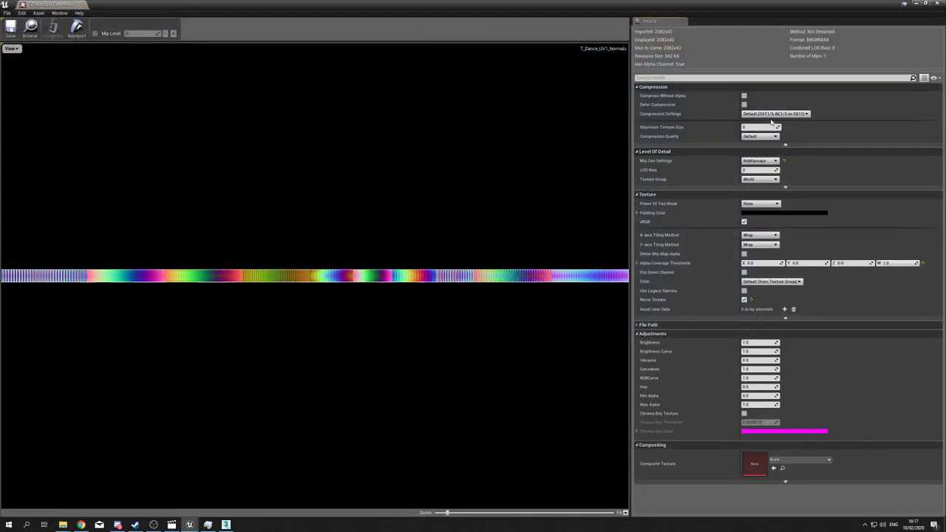
click(766, 114)
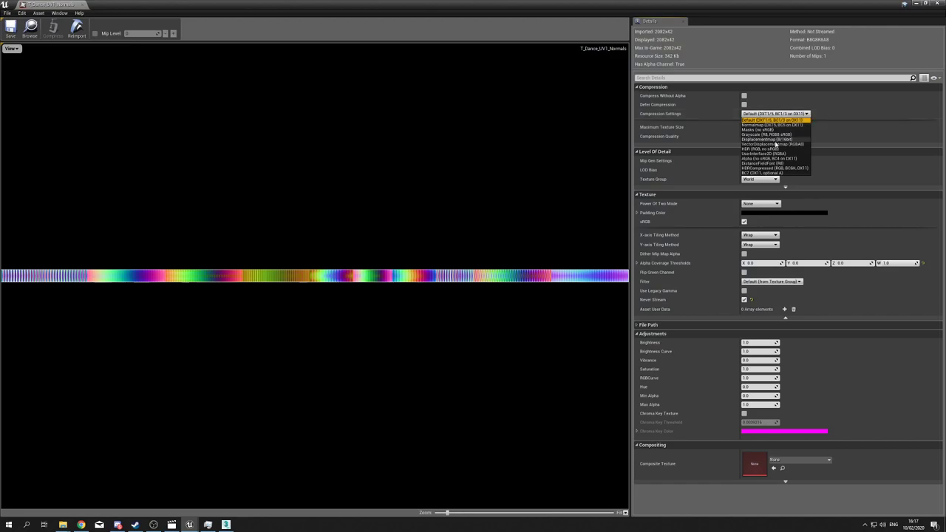
click(790, 144)
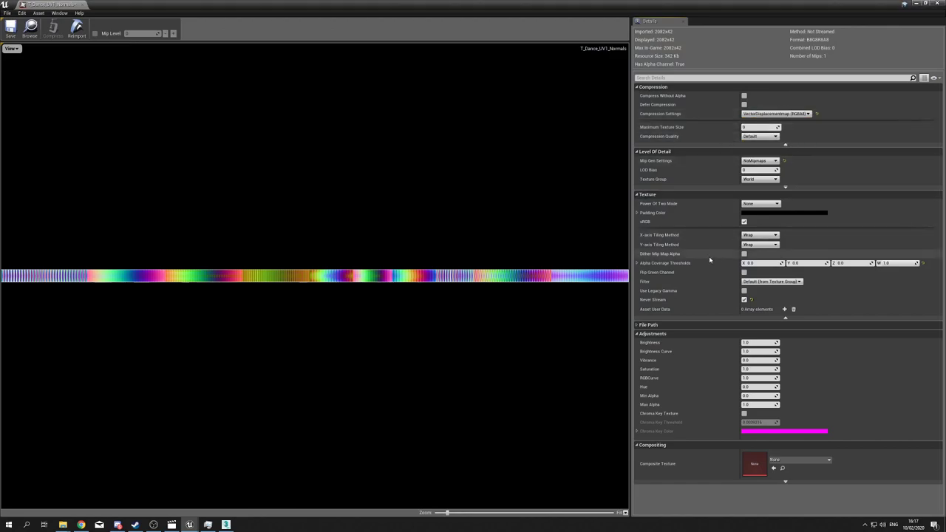
click(763, 180)
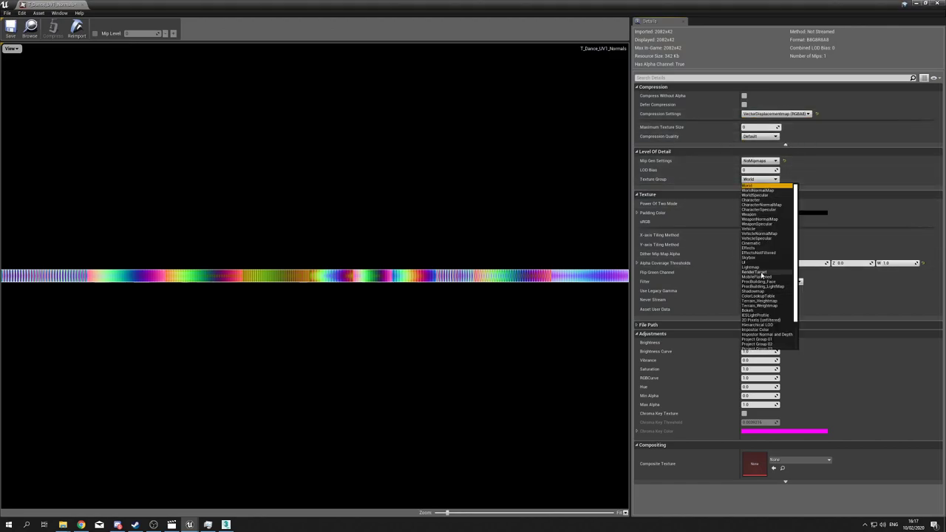
click(755, 263)
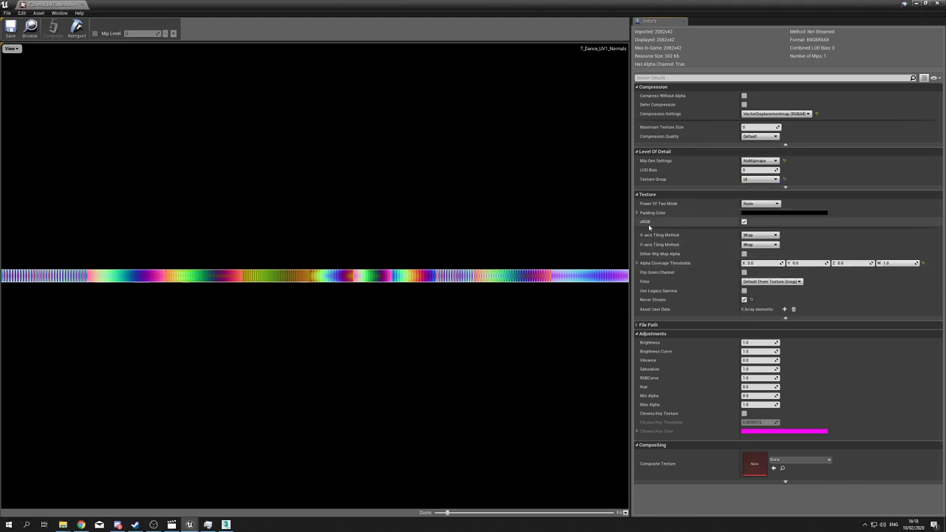
click(770, 282)
click(760, 301)
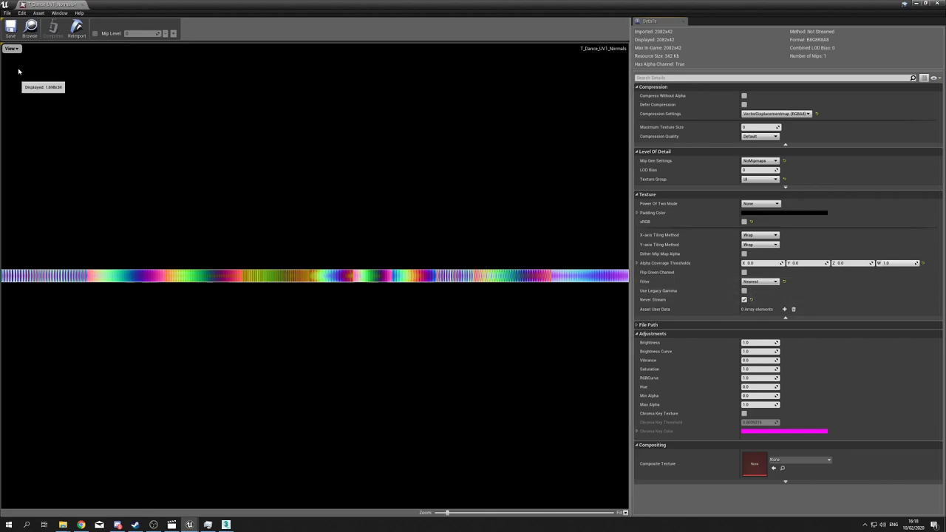
click(11, 33)
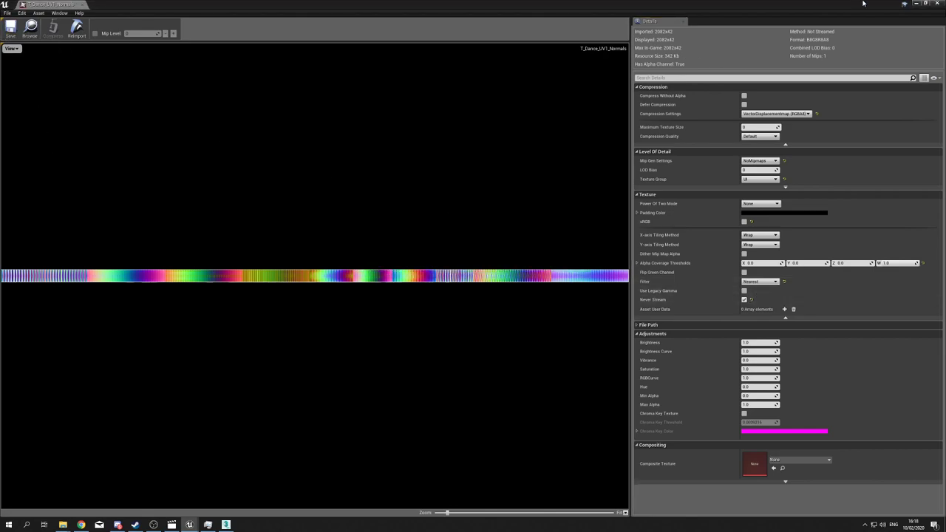
click(935, 3)
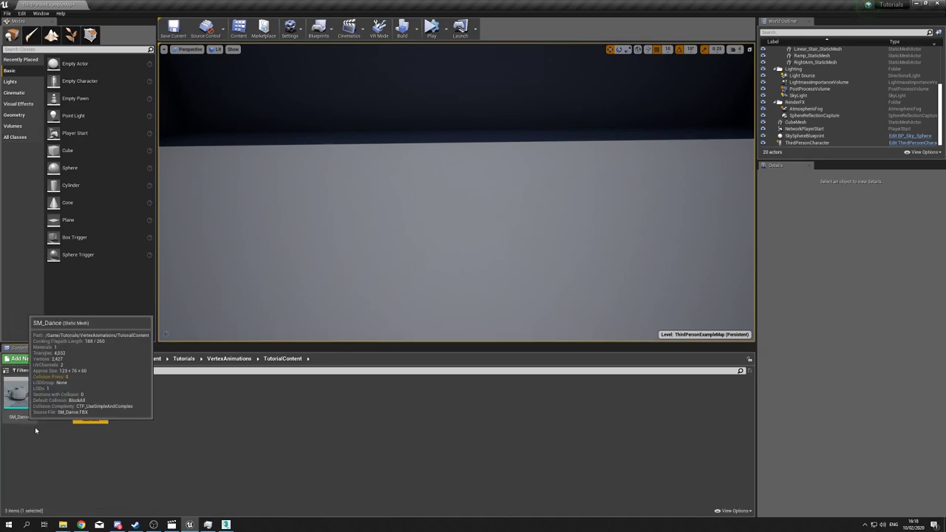
- Set SM_Dance's Distance Field Resolution Scale to 0.0 in Build Settings, apply the changes, save the mesh, and close its editor
double_click(19, 394)
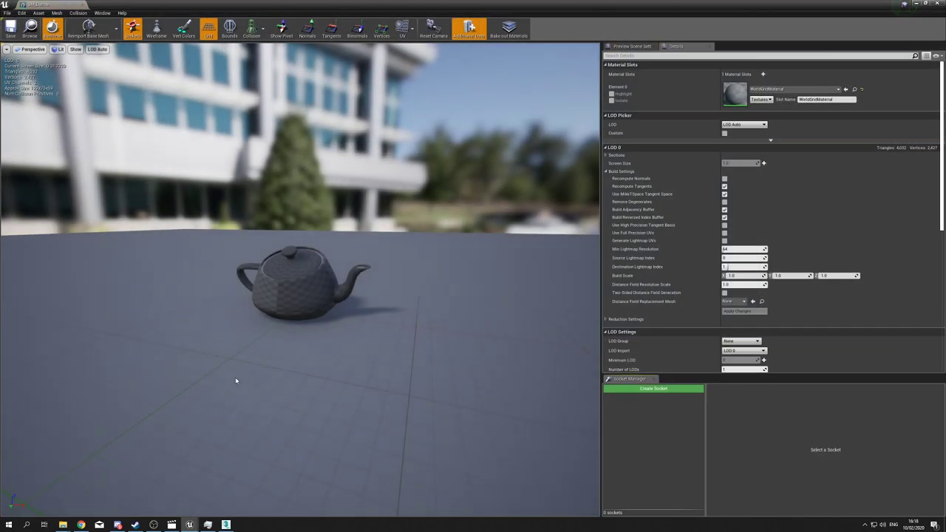
drag(237, 380, 310, 379)
click(605, 172)
mouse_move(558, 293)
mouse_down()
mouse_move(491, 293)
mouse_move(562, 292)
mouse_up()
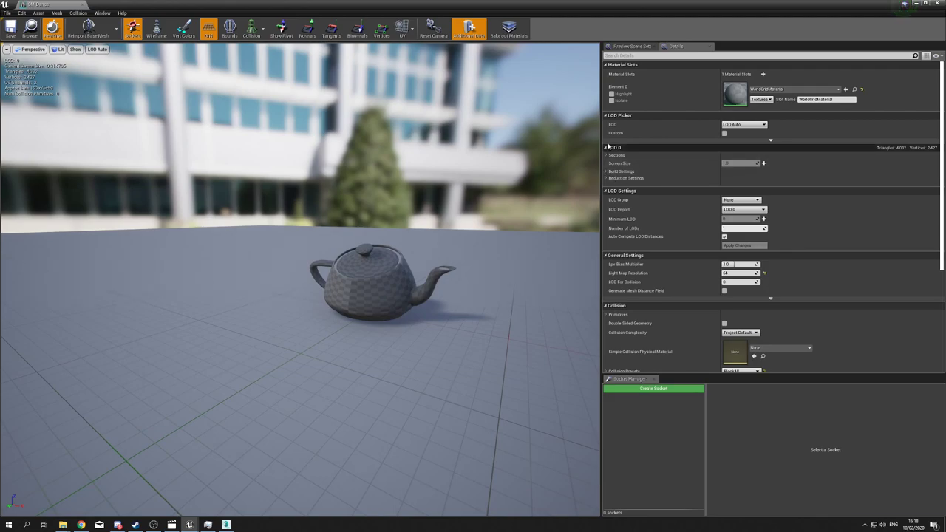
click(613, 171)
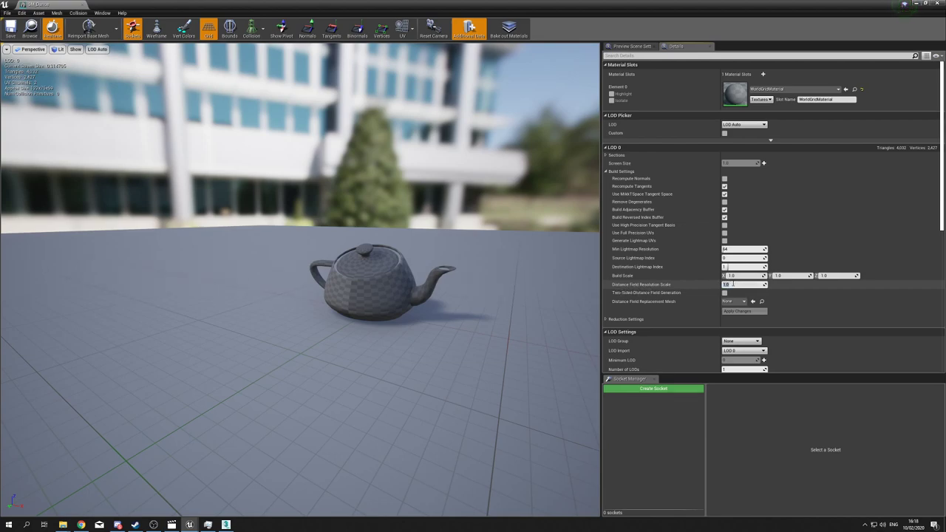
key(Return)
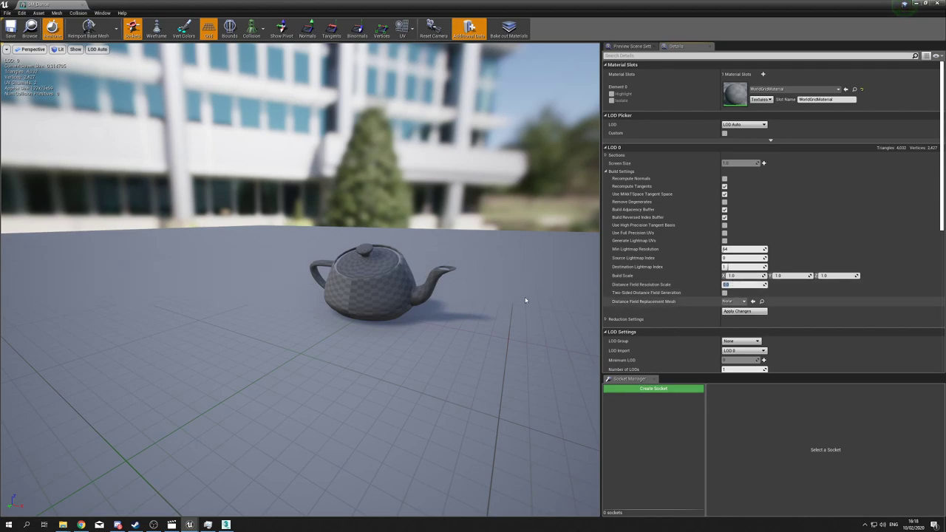
click(727, 312)
click(726, 312)
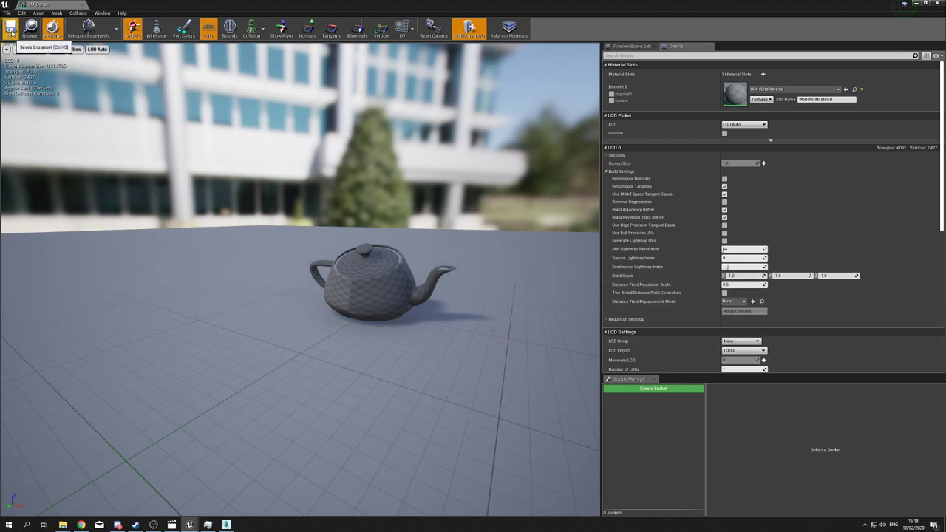
click(936, 3)
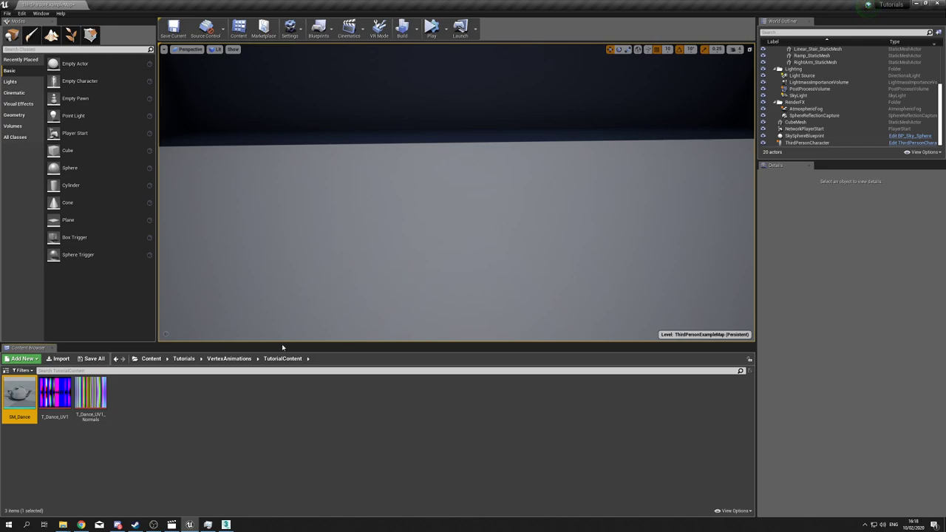
- Place the SM_Dance mesh on the floor of the level
drag(19, 395, 475, 272)
right_drag(546, 255, 543, 285)
drag(537, 283, 451, 185)
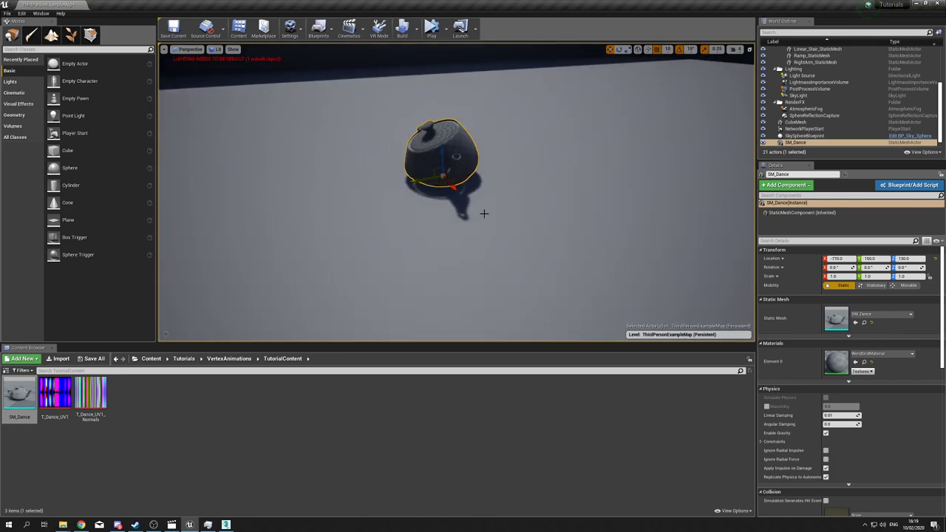
right_drag(484, 213, 482, 214)
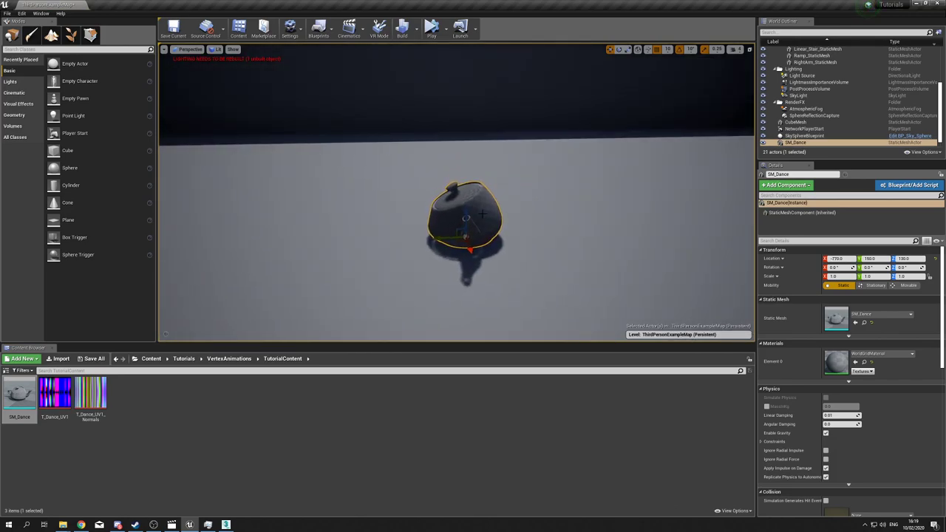
- Create a material named M_Dance in TutorialContent and assign it to Element 0 of the placed SM_Dance mesh
right_click(176, 414)
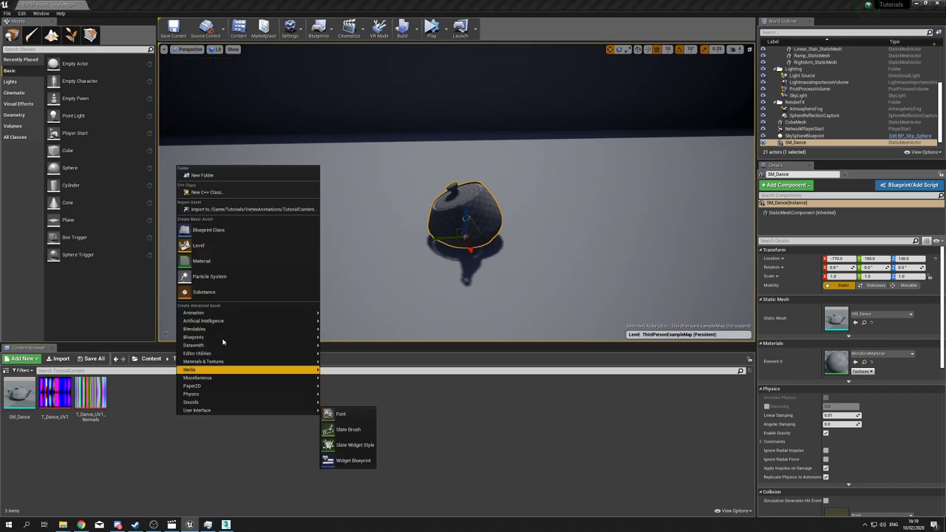
click(233, 258)
text(M)
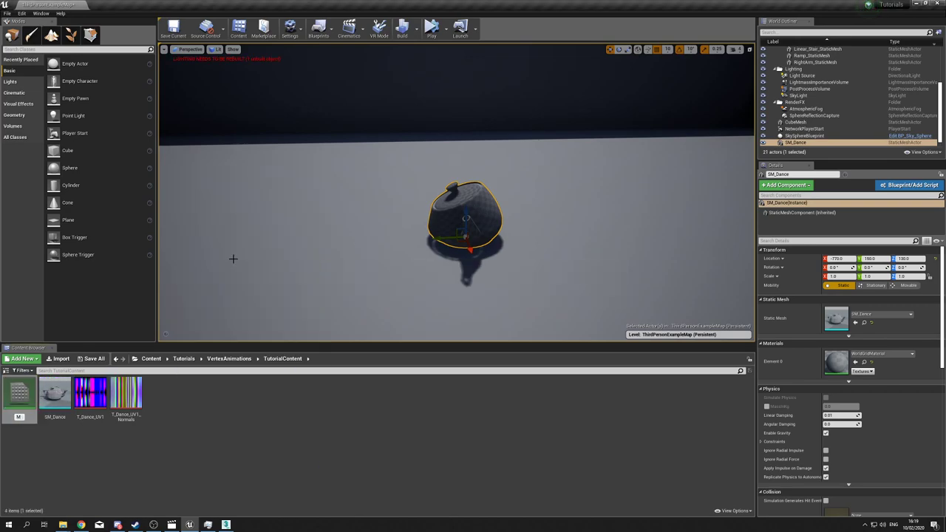
text(_Dance)
key(Return)
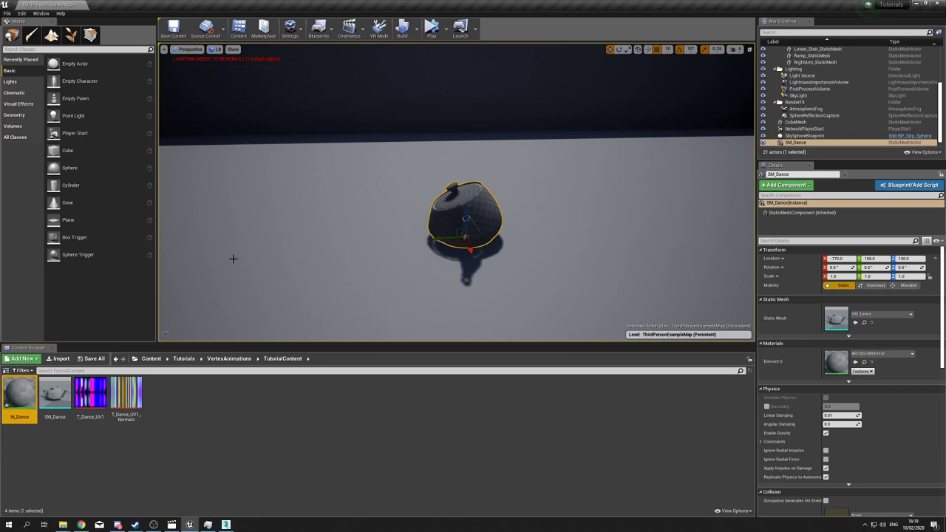
drag(19, 395, 831, 360)
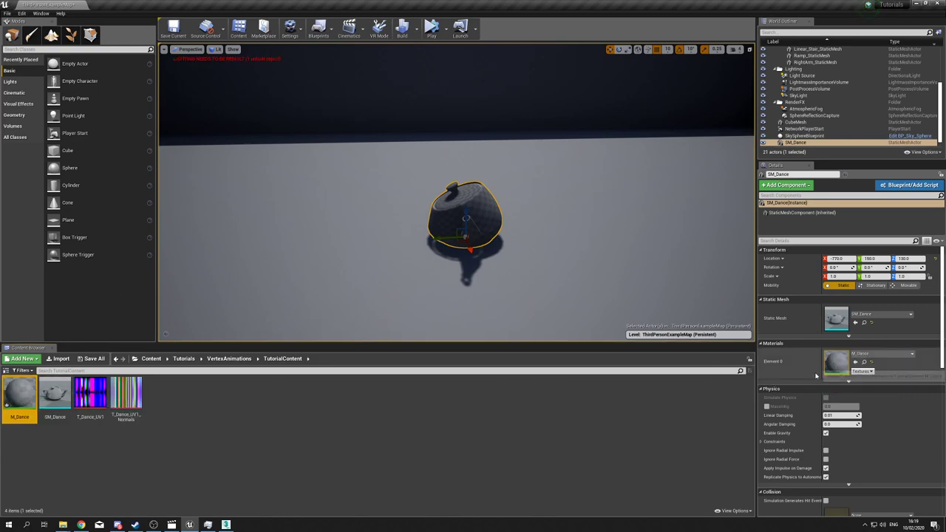
- Open M_Dance and add T_Dance_UV1 and T_Dance_UV1_Normals to its graph as texture samples, with the editor window maximized again
double_click(20, 395)
drag(559, 5, 568, 173)
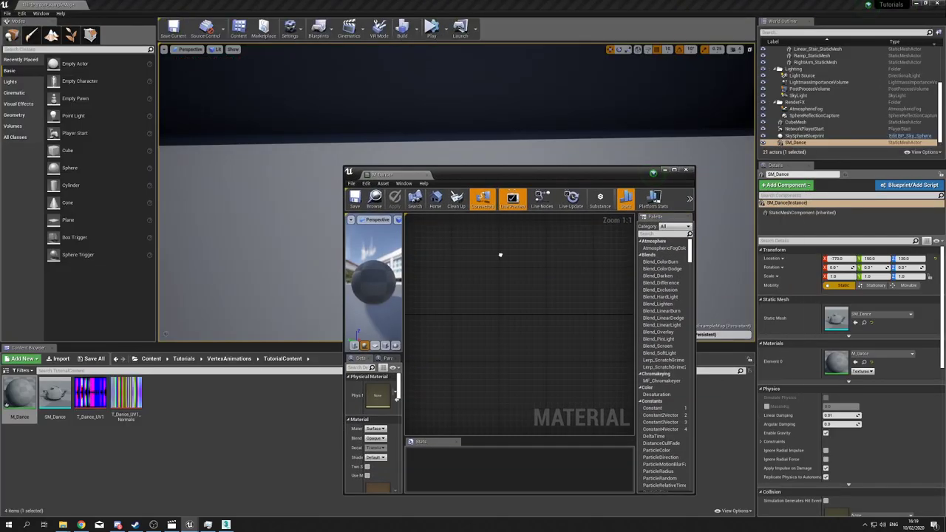
right_drag(500, 256, 500, 288)
click(129, 390)
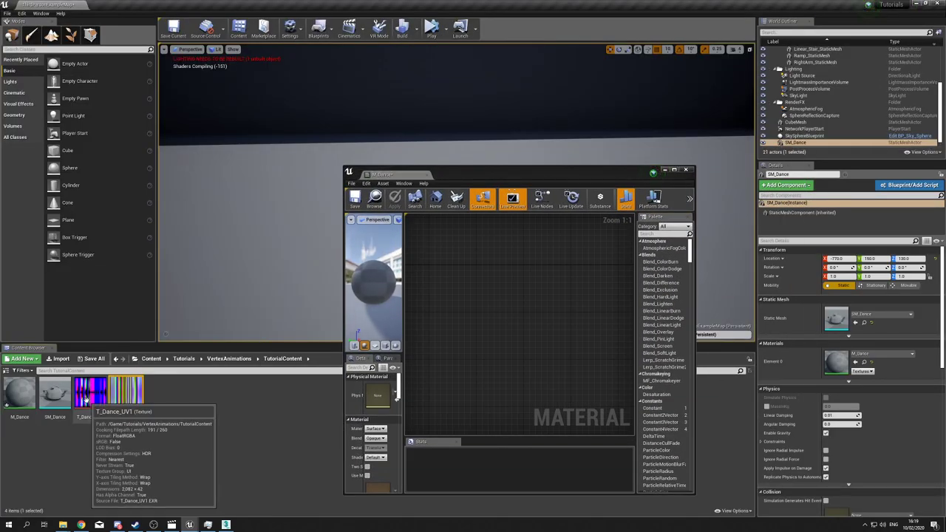
ctrl+click(82, 395)
drag(126, 395, 447, 349)
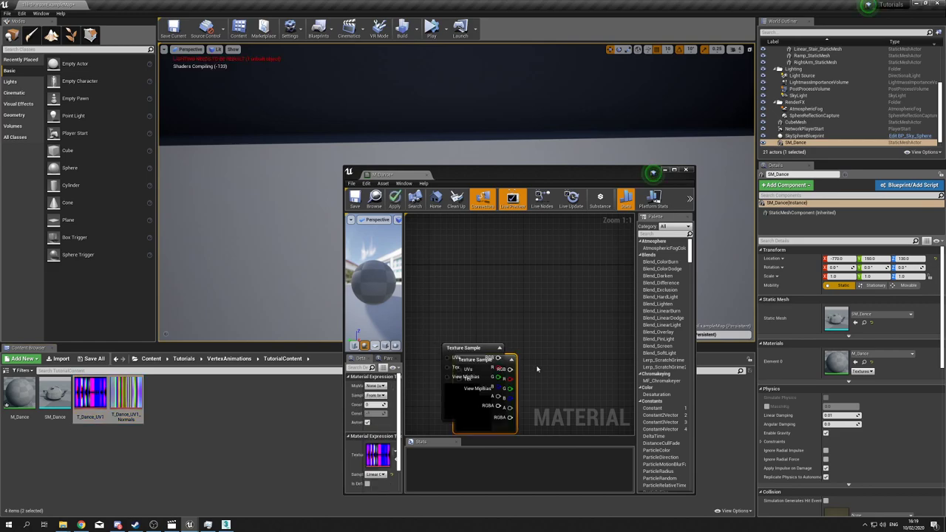
double_click(504, 175)
- Stack the two texture samples well apart from the M_Dance output node, with the normals texture above T_Dance_UV1
right_drag(350, 229, 403, 186)
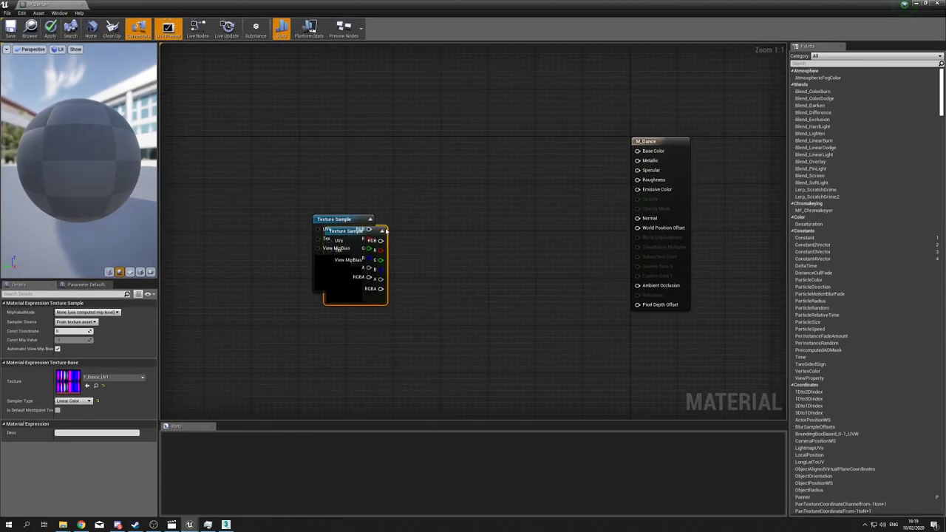
drag(403, 185, 454, 155)
click(405, 214)
drag(348, 284, 402, 343)
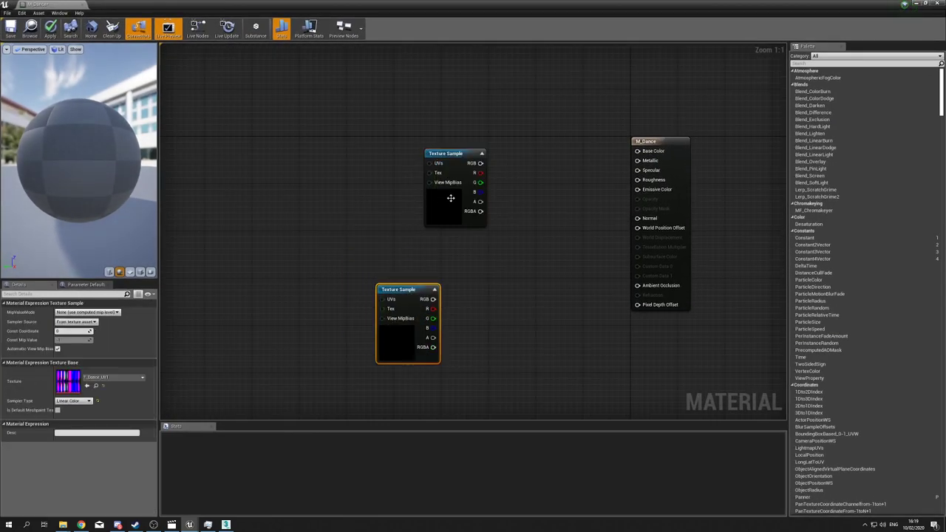
drag(453, 197, 405, 239)
drag(329, 194, 399, 322)
right_click(336, 294)
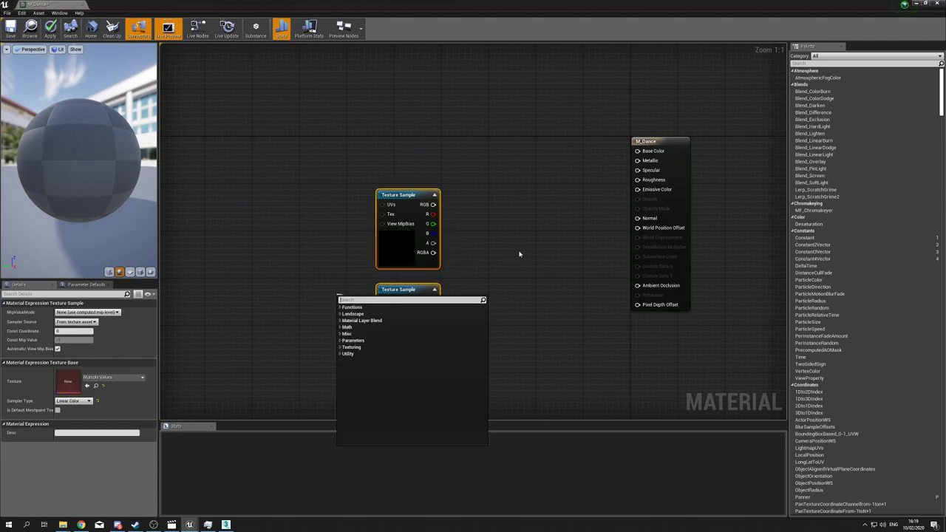
click(520, 253)
drag(309, 203, 431, 330)
drag(396, 333, 336, 320)
click(497, 286)
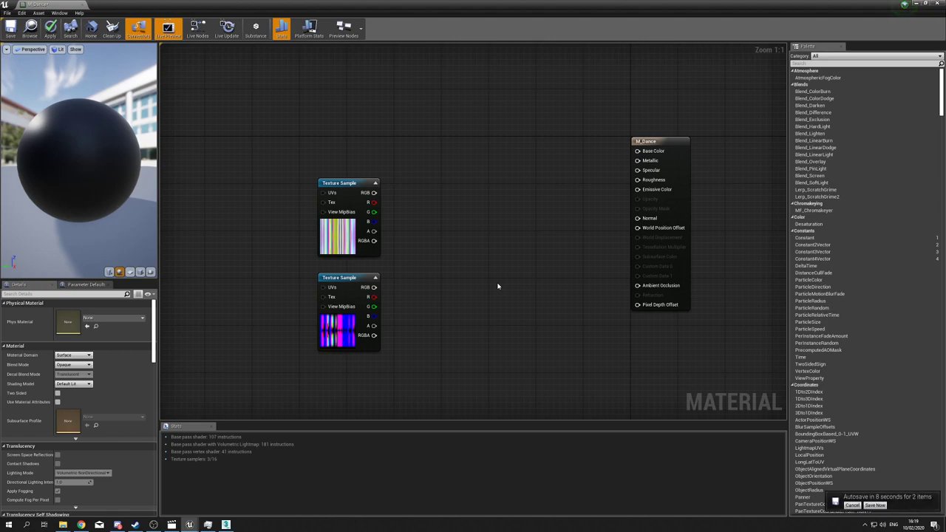
- Cancel the pending autosave and set the material's Num Customized UVs to 4
click(851, 505)
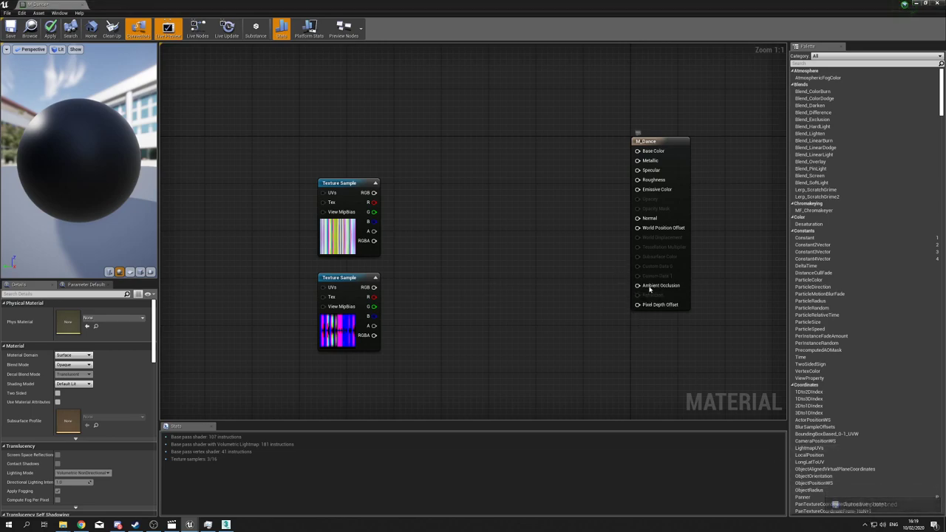
drag(644, 141, 626, 147)
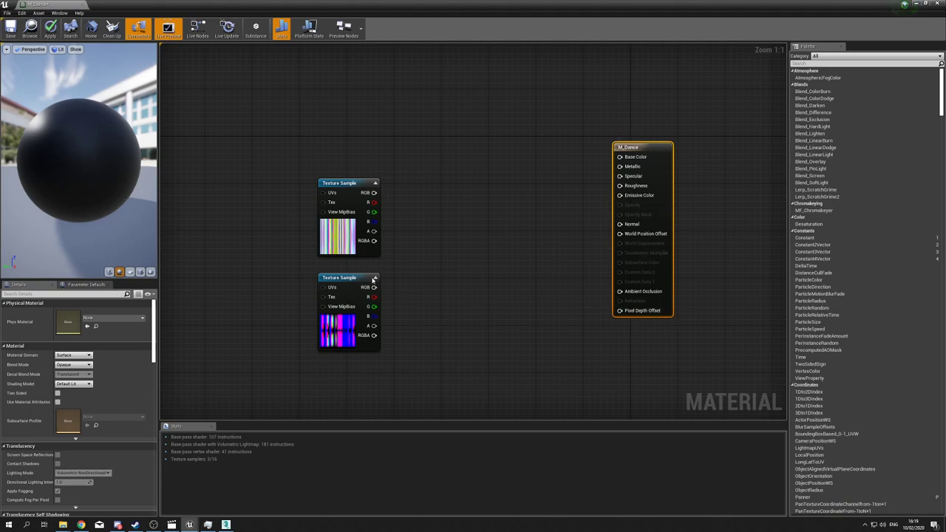
click(258, 323)
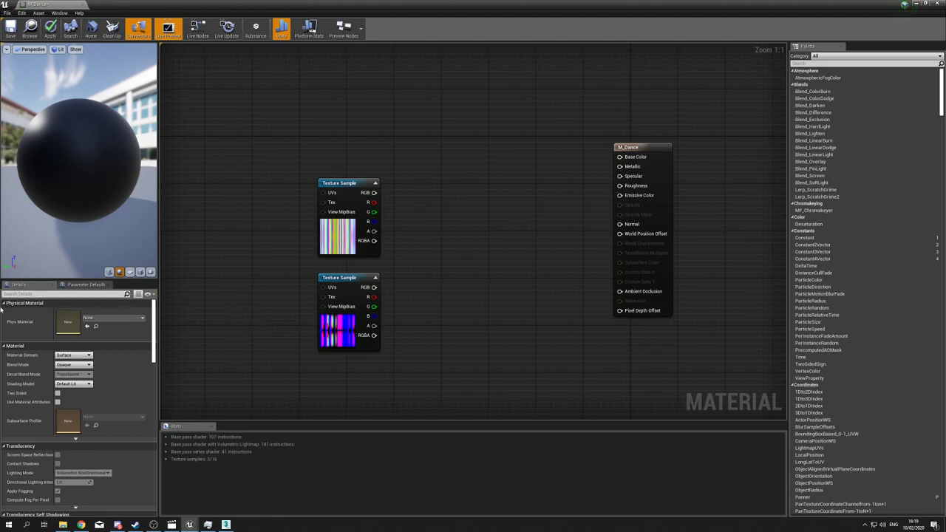
click(44, 294)
text(uv)
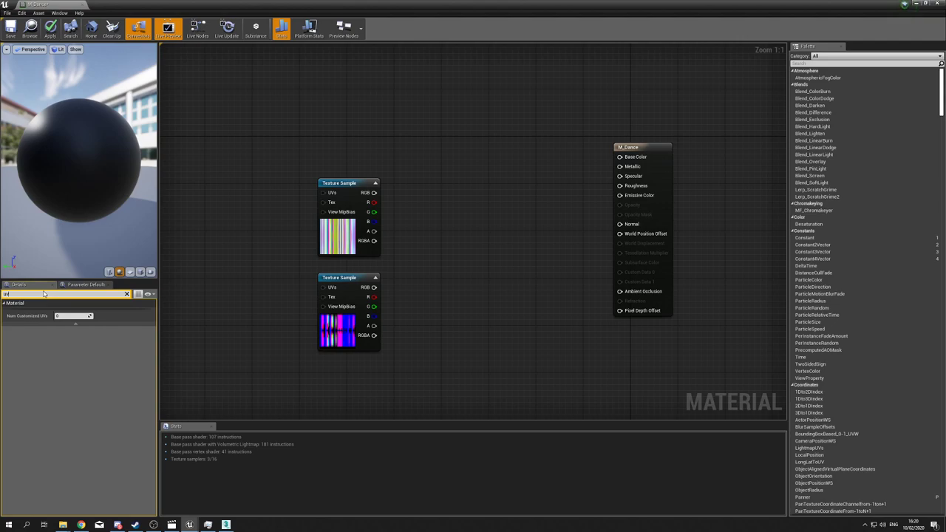
click(72, 315)
key(Return)
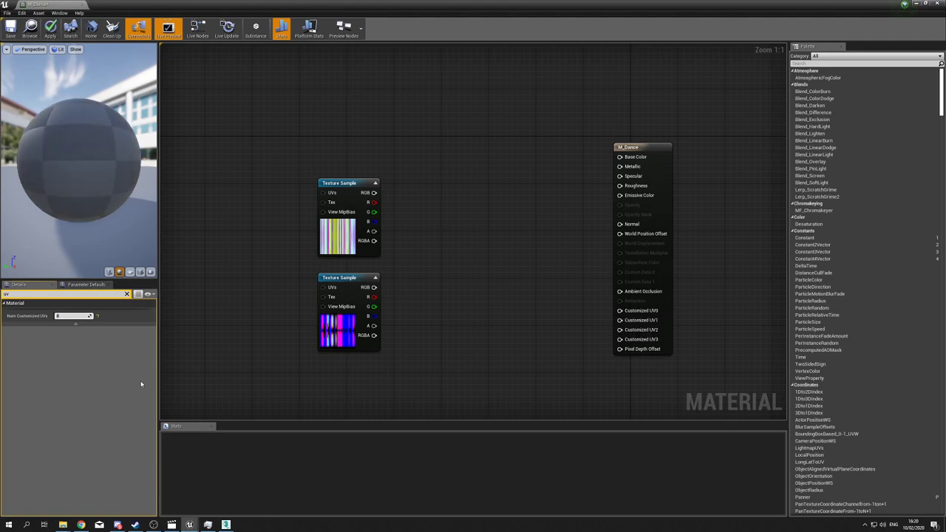
drag(649, 150, 624, 155)
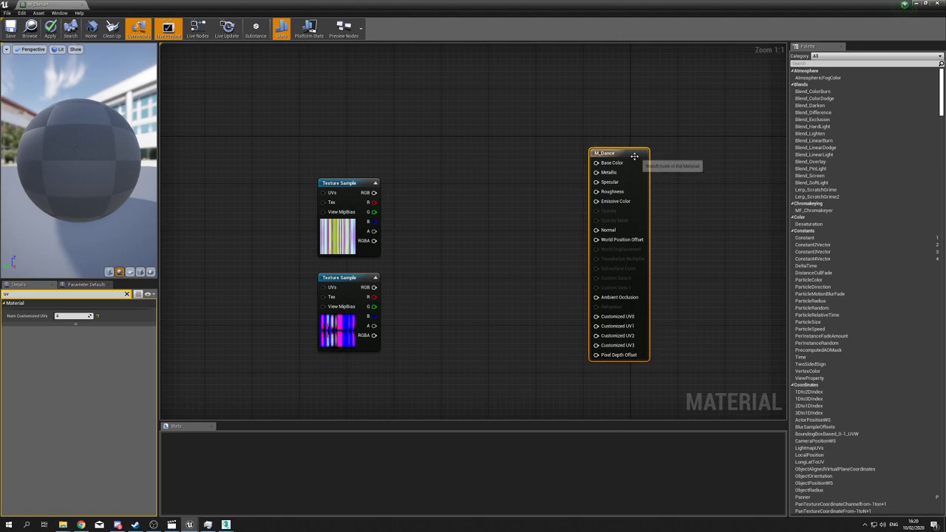
key(ctrl+z)
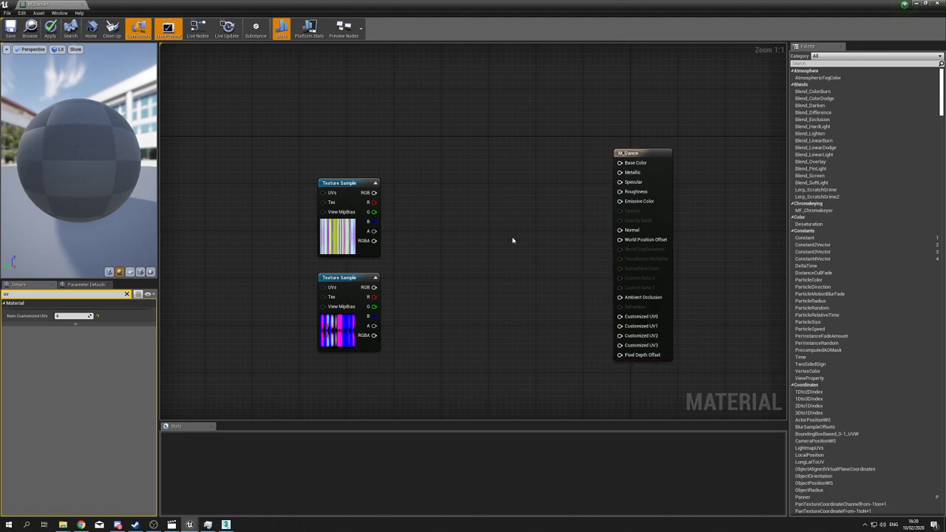
- Turn off Tangent Space Normal in the M_Dance material properties
click(127, 294)
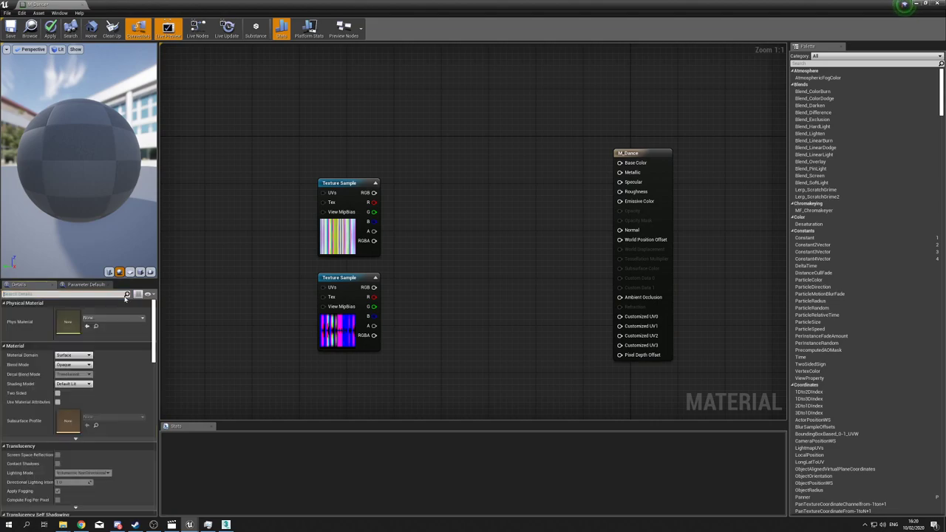
click(71, 294)
text(tang)
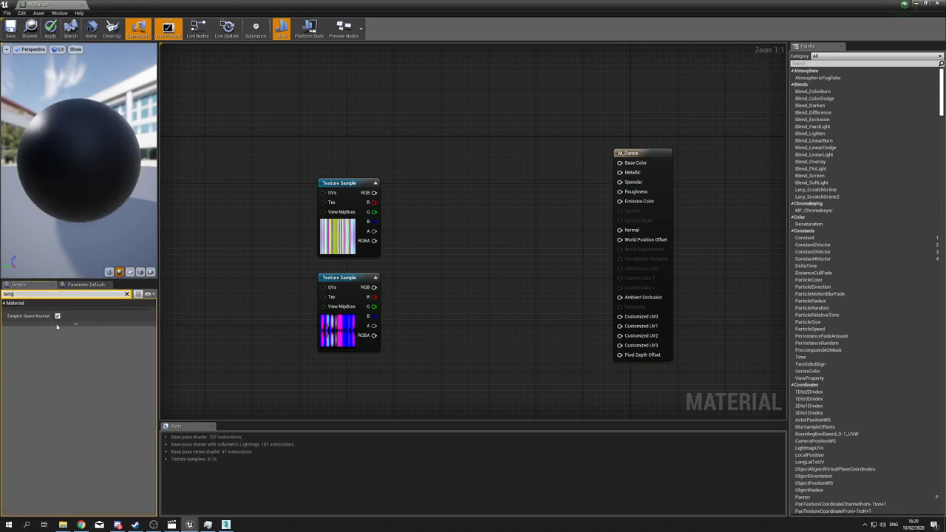
click(126, 294)
- Space out the two texture samples and add the MS_VertexAnimationTools_MorphTargets function between them and the M_Dance output node
drag(339, 237, 256, 290)
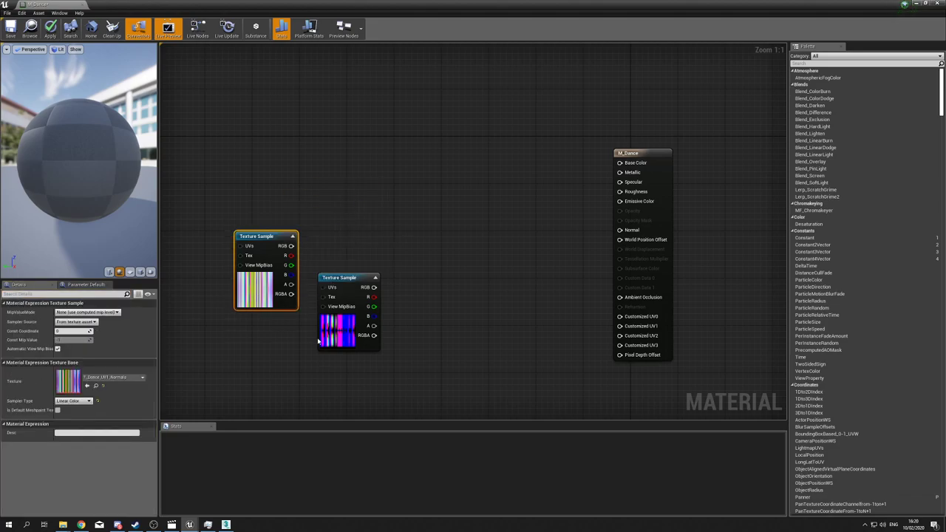
drag(334, 330, 310, 354)
drag(271, 260, 306, 219)
right_click(417, 239)
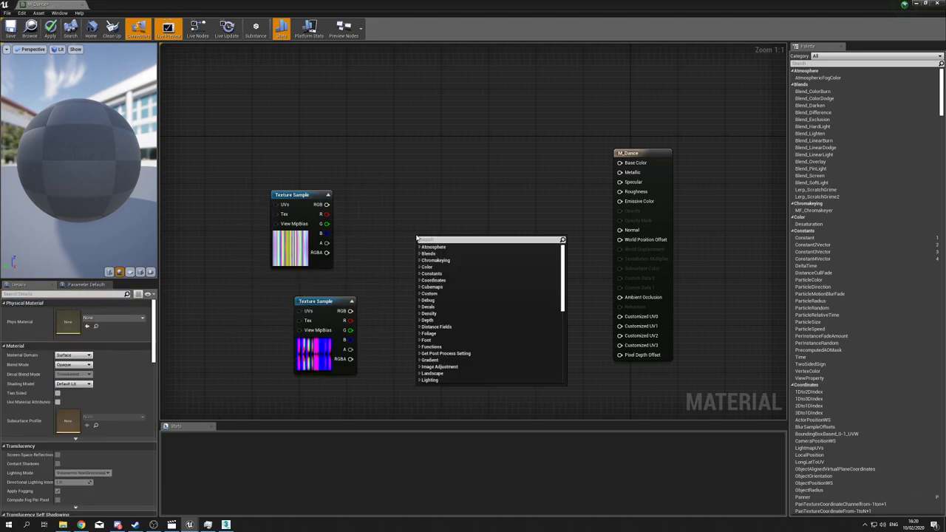
text(ms_ve)
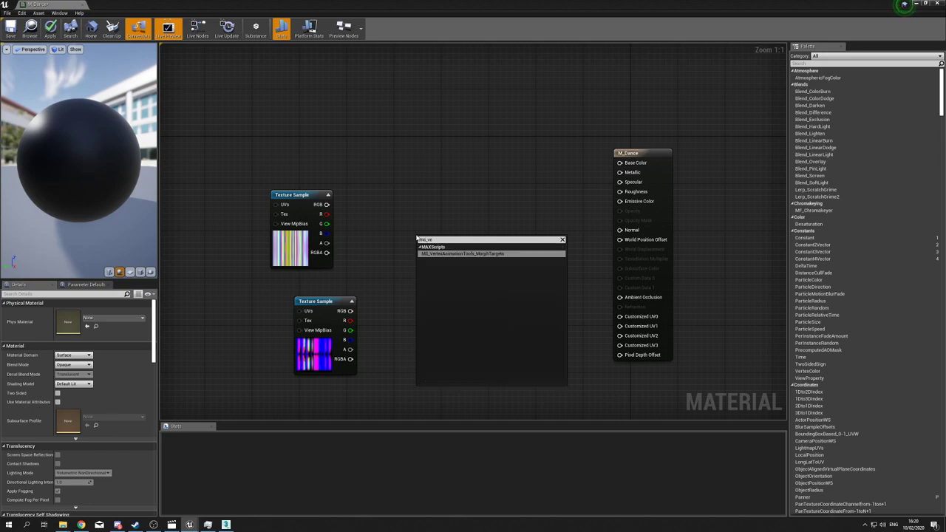
key(Return)
drag(428, 239, 389, 235)
- Align the texture samples in one column on the input side of the morph targets node, with T_Dance_UV1_Normals above T_Dance_UV1
drag(332, 303, 289, 309)
drag(299, 249, 232, 291)
drag(280, 375, 268, 382)
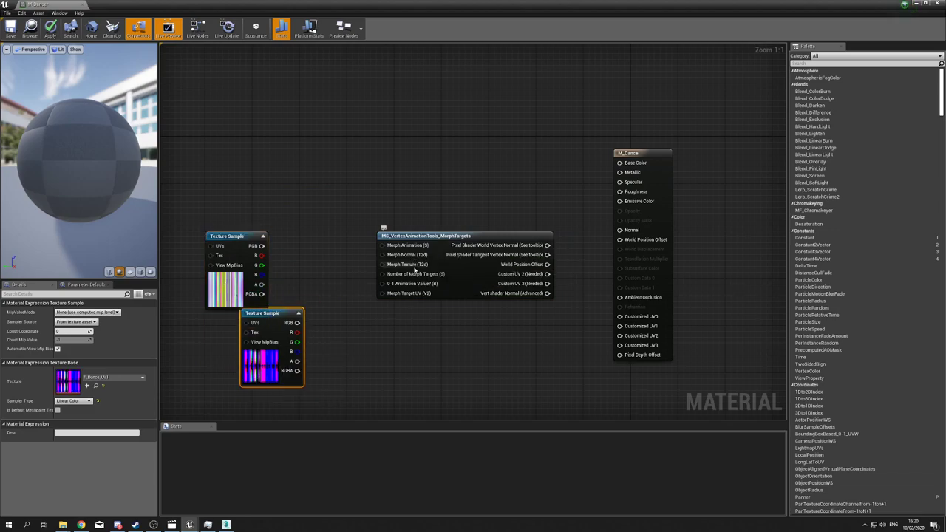
drag(236, 283, 254, 265)
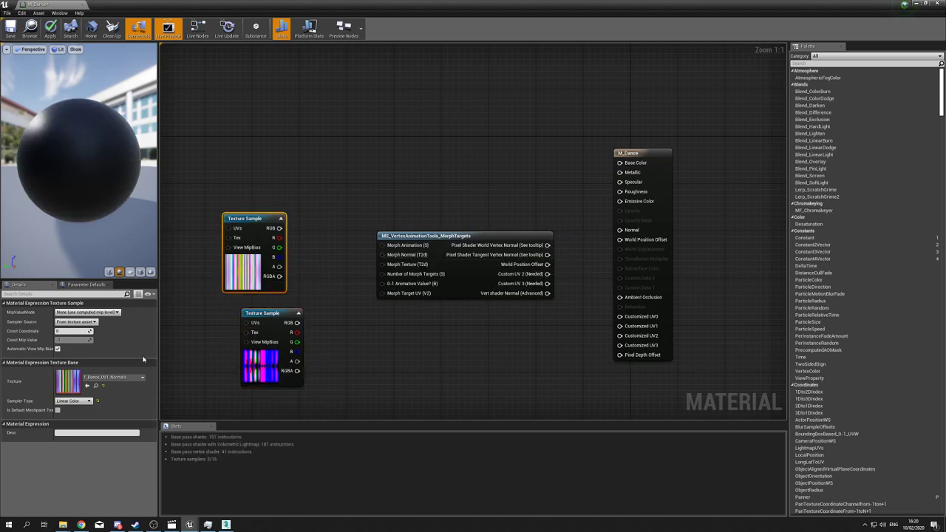
drag(268, 363, 249, 363)
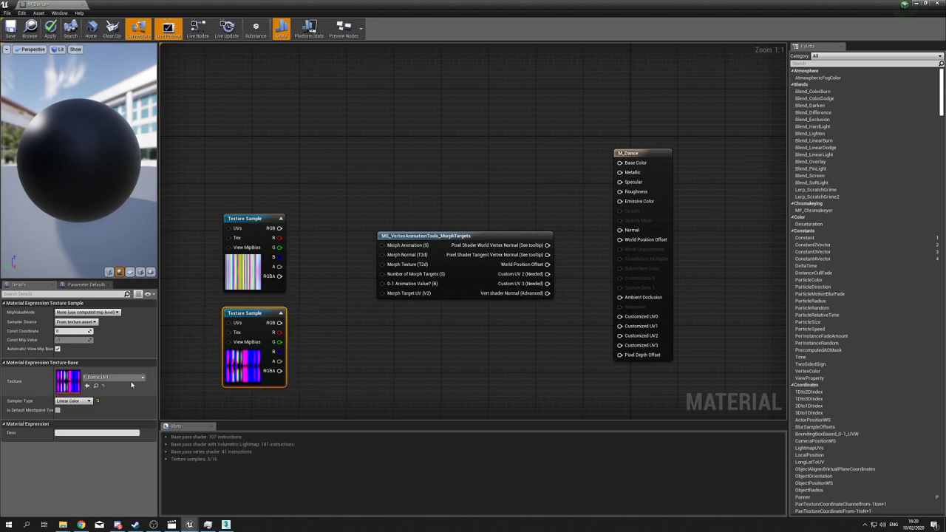
- Convert the T_Dance_UV1 and T_Dance_UV1_Normals texture samples to texture objects
drag(279, 322, 358, 278)
click(345, 318)
click(243, 318)
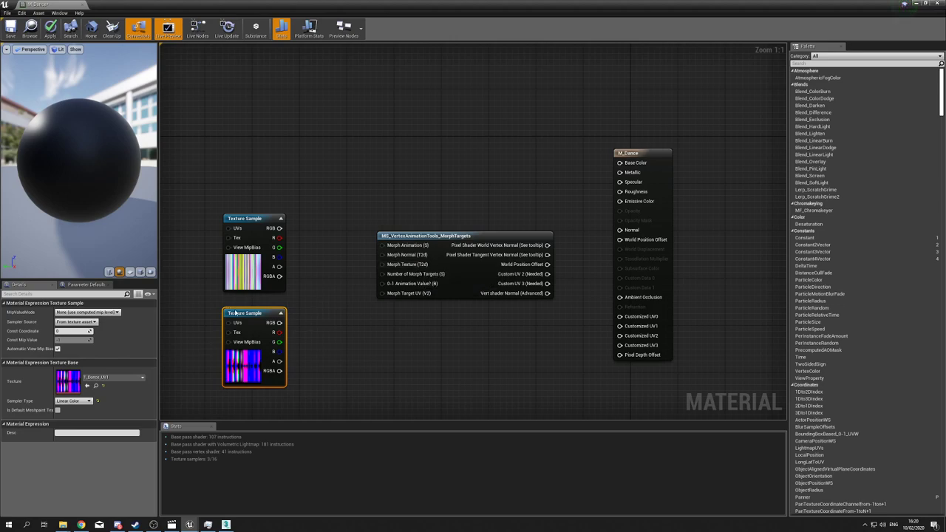
right_click(252, 314)
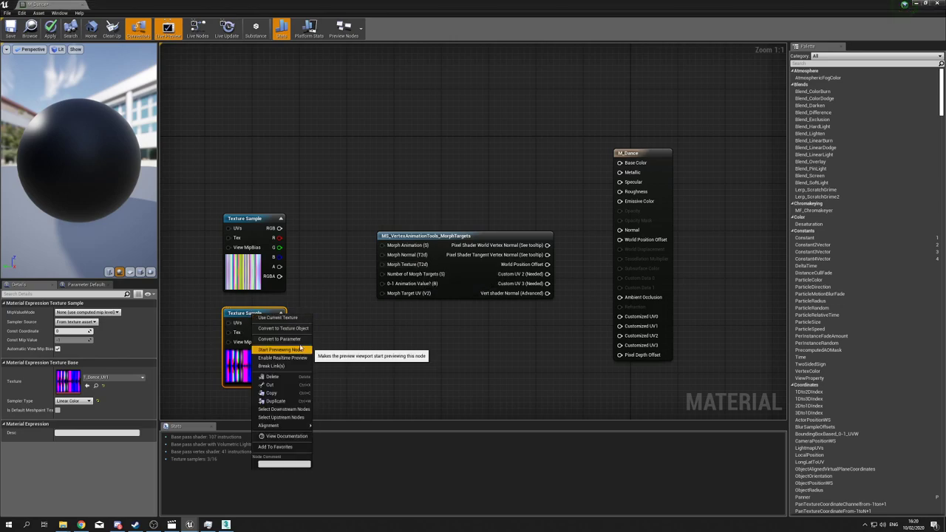
click(283, 328)
right_click(247, 223)
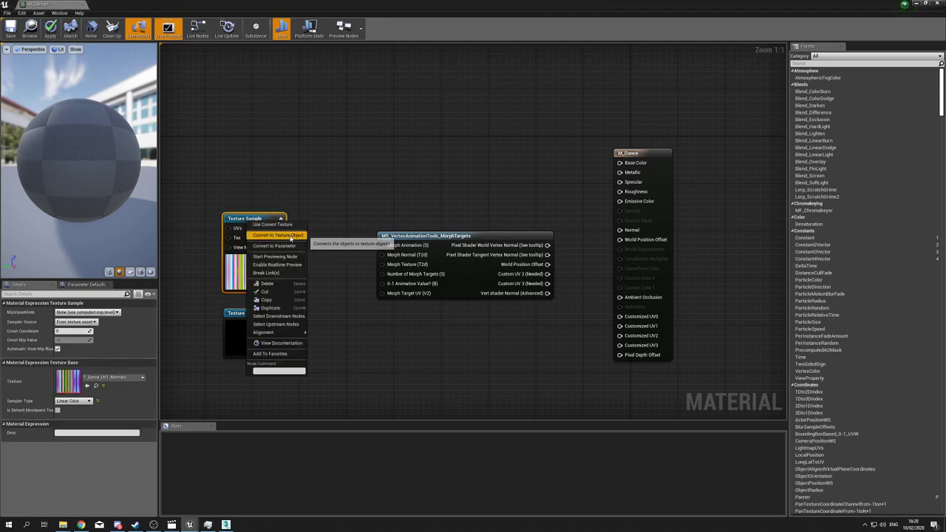
click(292, 238)
- Connect T_Dance_UV1_Normals to Morph Normal and T_Dance_UV1 to Morph Texture, and stack the two texture objects closely
drag(252, 239, 253, 246)
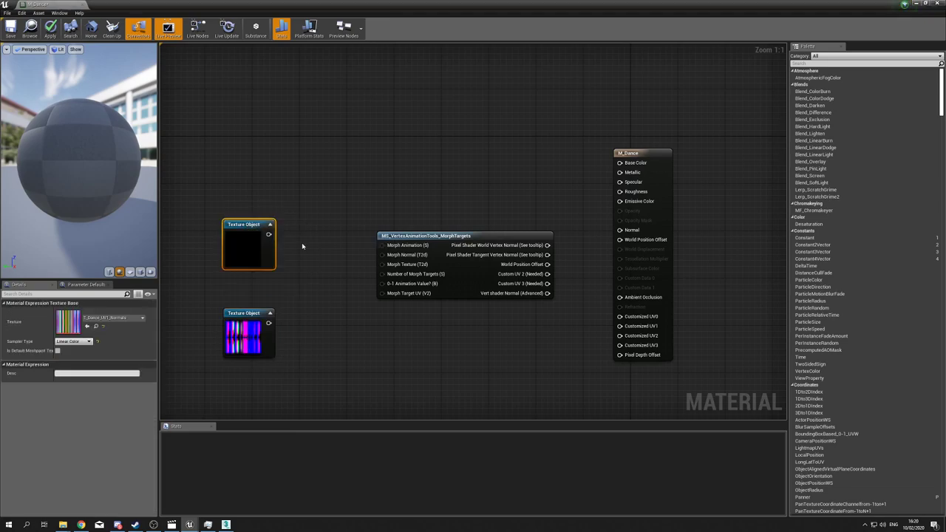
click(302, 242)
drag(400, 262, 399, 257)
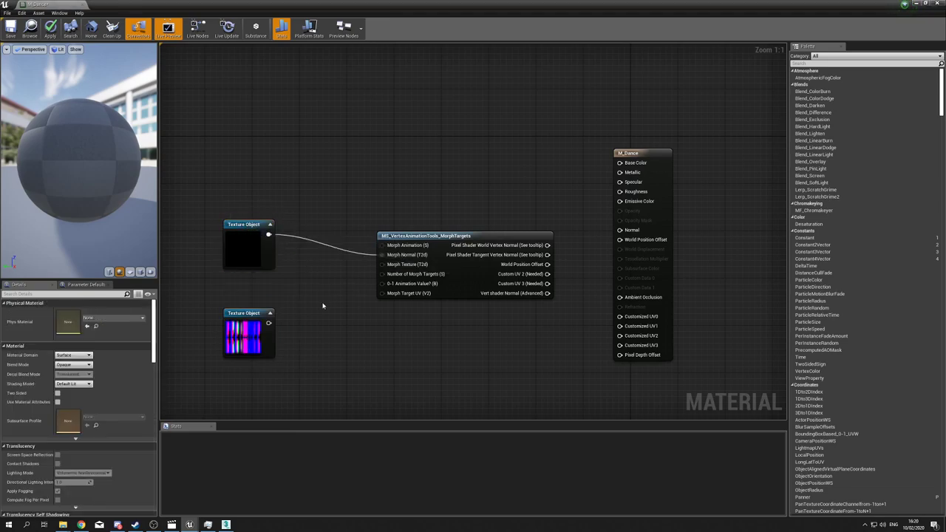
click(257, 335)
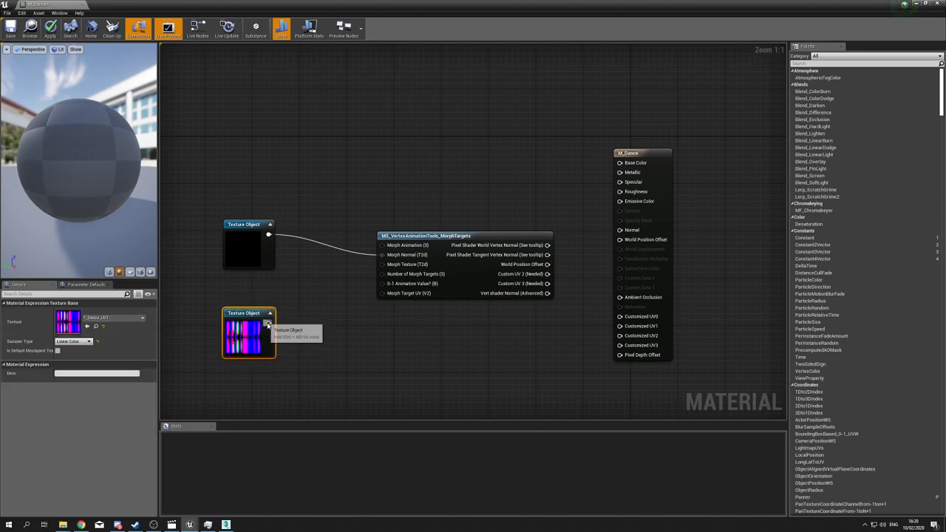
drag(266, 322, 382, 264)
drag(258, 339, 257, 326)
drag(257, 253, 261, 280)
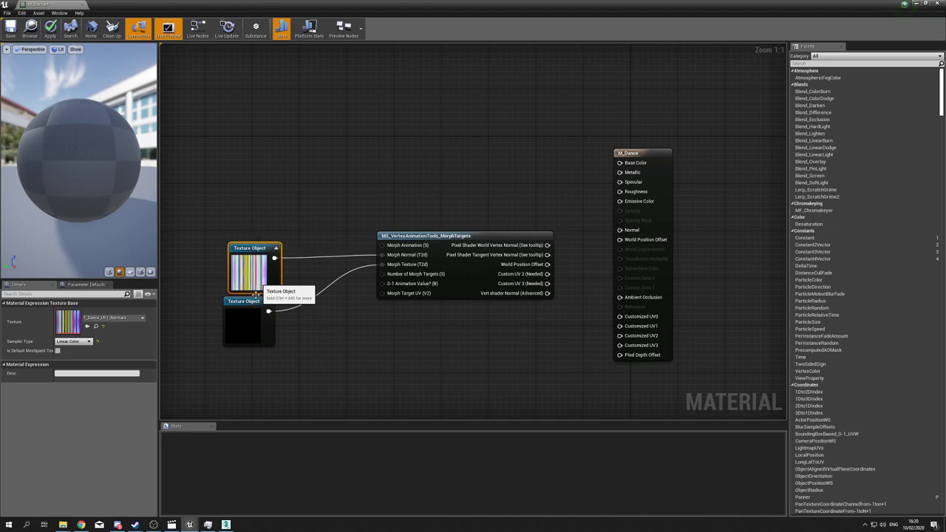
drag(246, 320, 252, 320)
- Add a constant with the value 41 and connect it to the Number of Morph Targets input
click(304, 369)
click(302, 359)
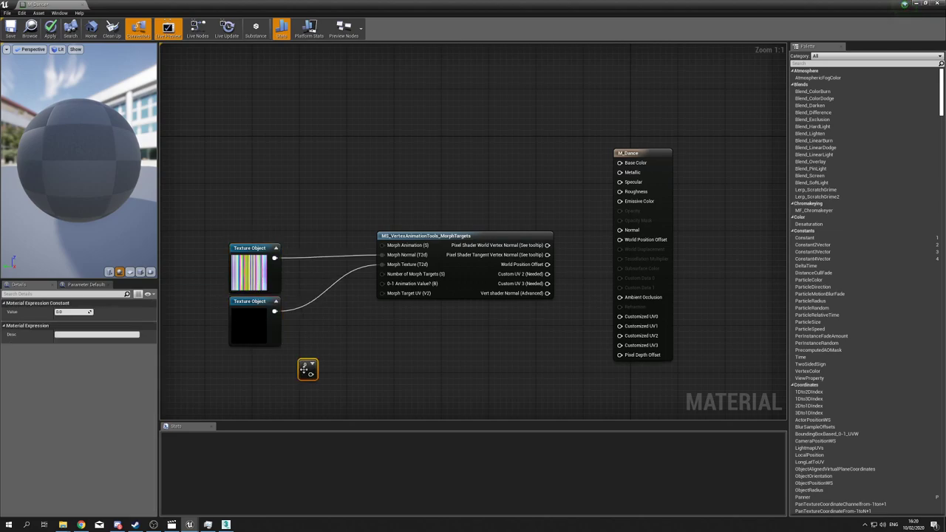
drag(310, 374, 385, 274)
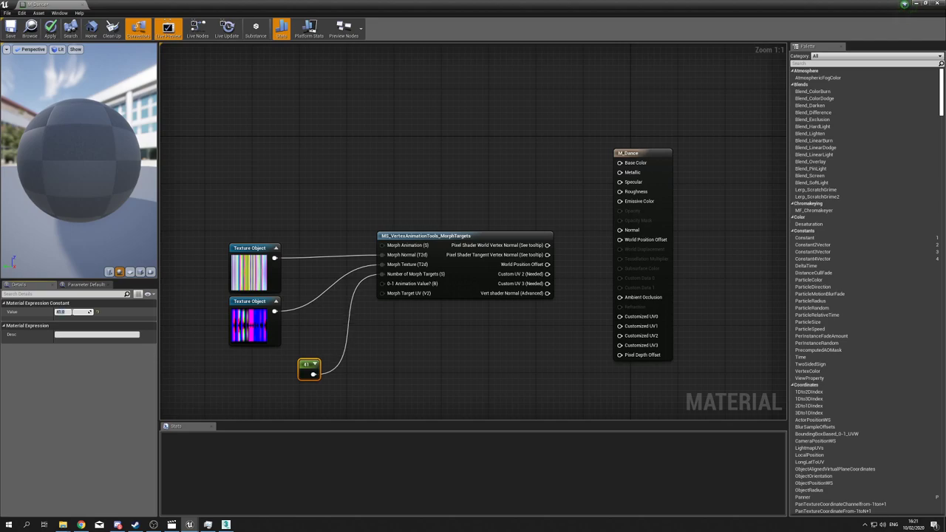
- Connect Pixel Shader World Vertex Normal to Normal, World Position Offset to its namesake, and Custom UV 2 and 3 to Customized UV2 and UV3
right_drag(484, 327, 444, 330)
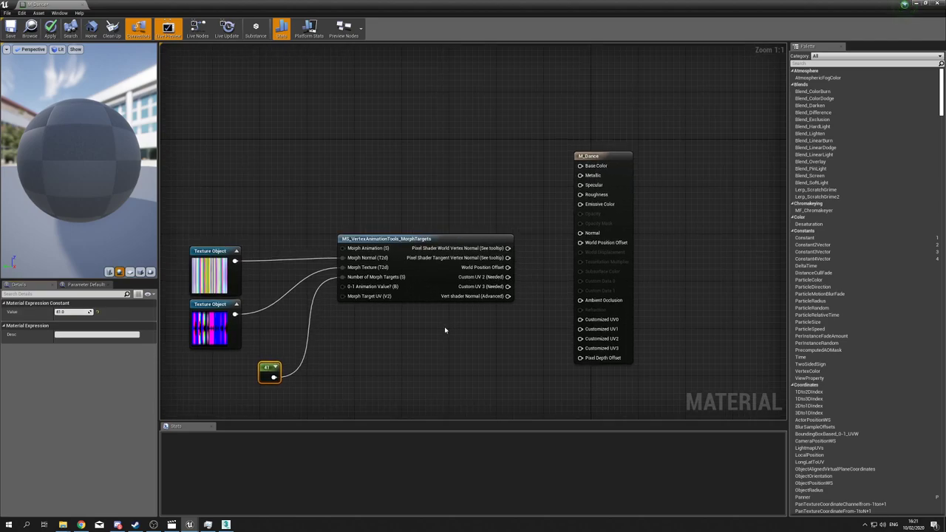
click(445, 330)
mouse_move(423, 253)
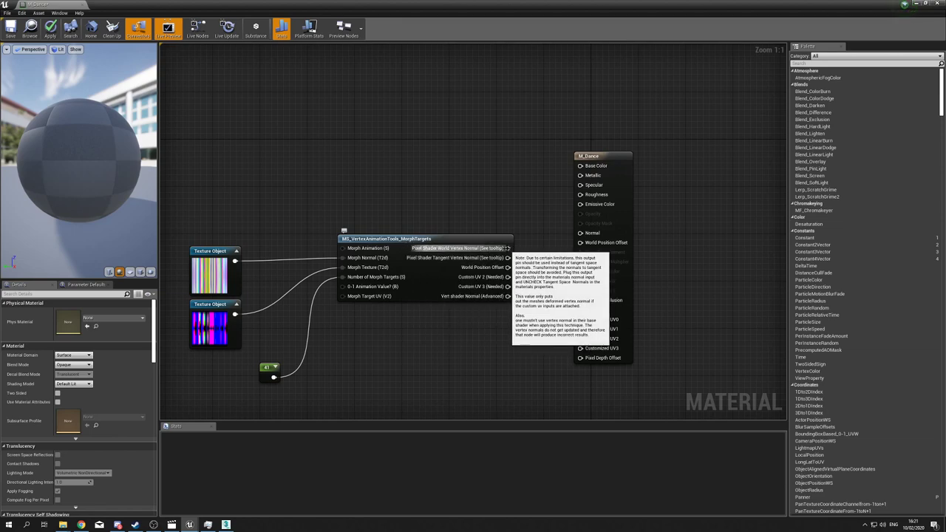
drag(507, 247, 586, 240)
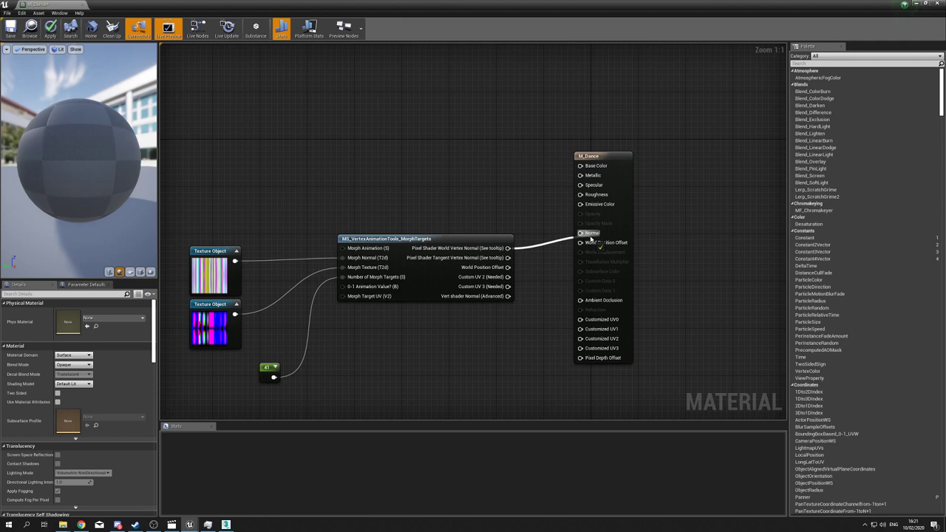
drag(509, 267, 588, 243)
drag(507, 277, 580, 348)
drag(593, 158, 611, 162)
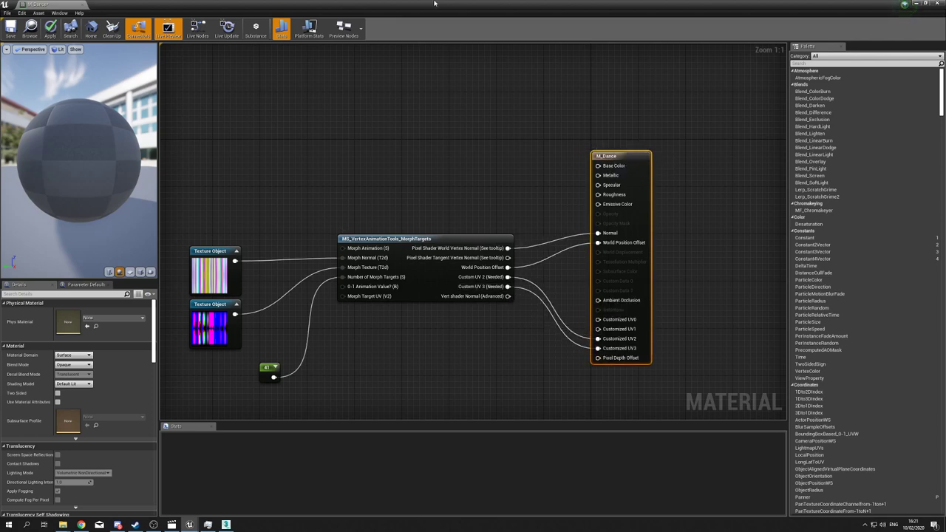
- Restore the material editor to a smaller window and use the SM_Dance mesh as its preview mesh
drag(83, 188, 148, 194)
drag(404, 4, 512, 124)
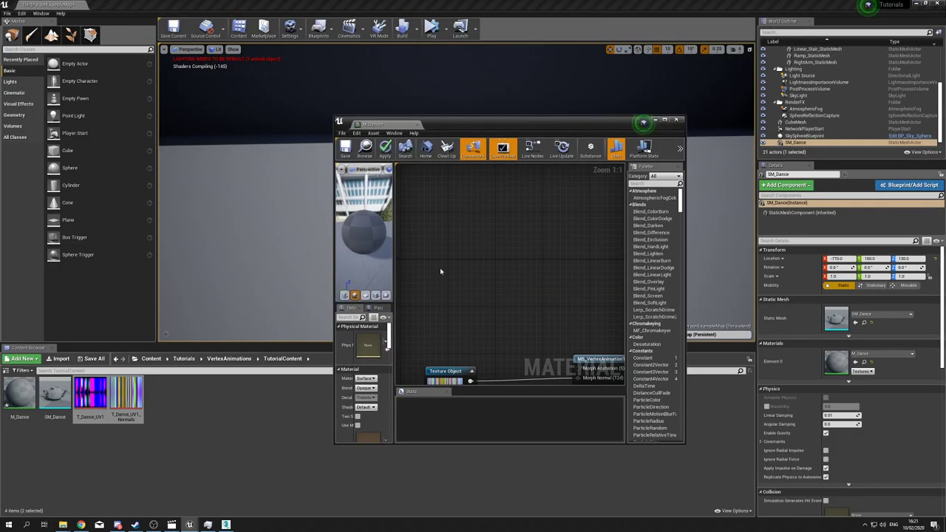
click(54, 389)
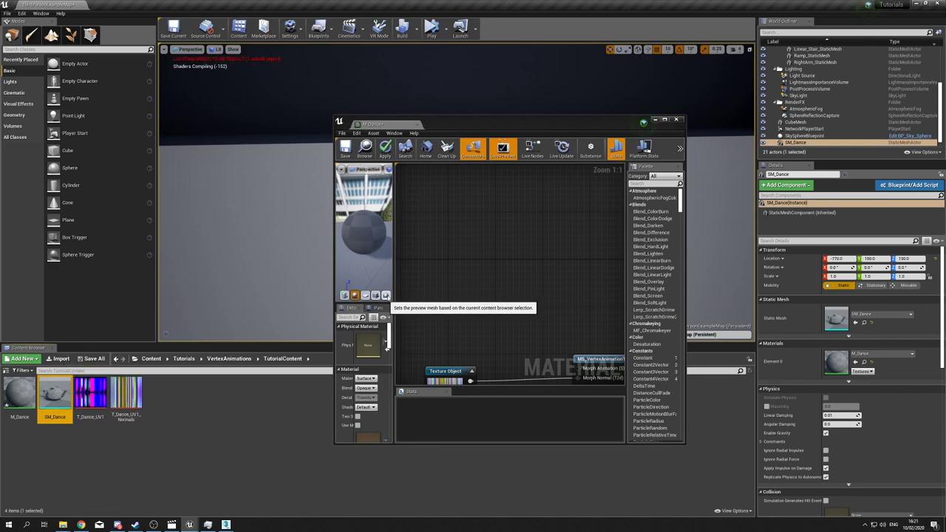
click(385, 295)
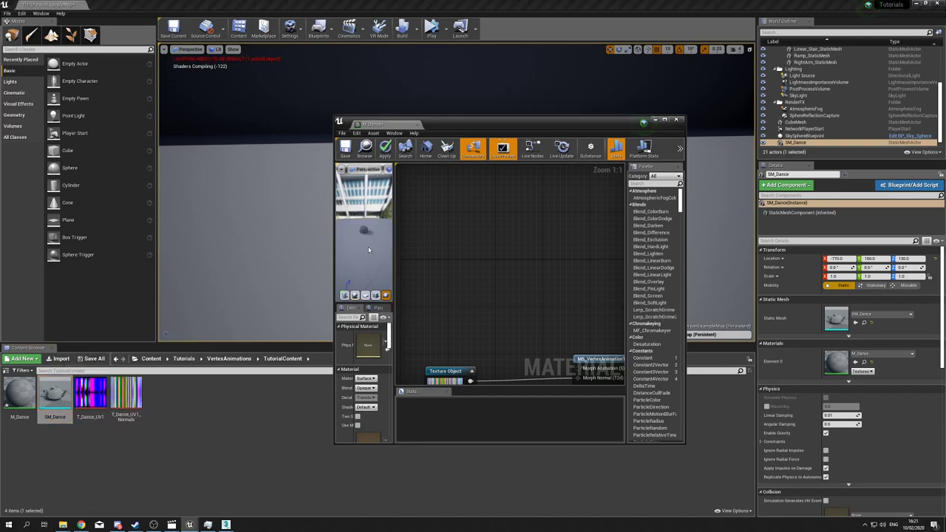
right_drag(367, 241, 367, 221)
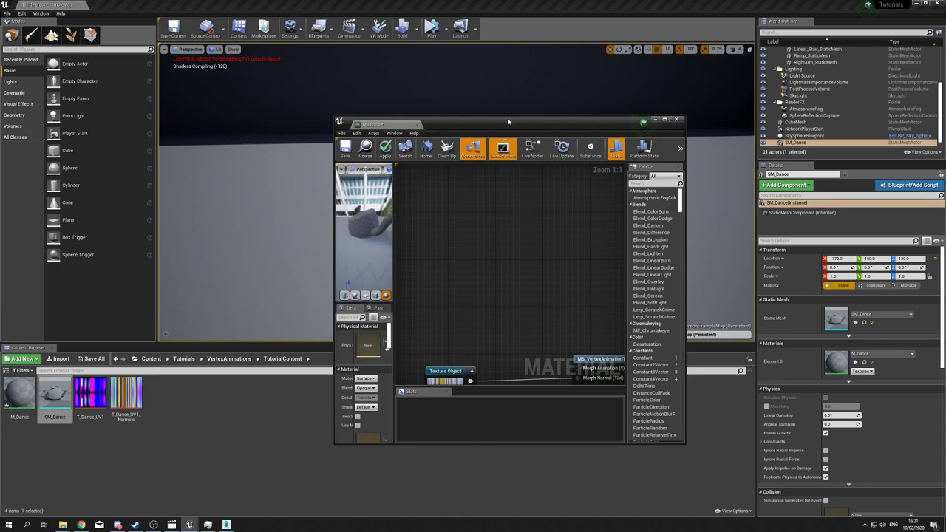
- Maximize the material editor window again and save M_Dance
drag(509, 121, 485, 1)
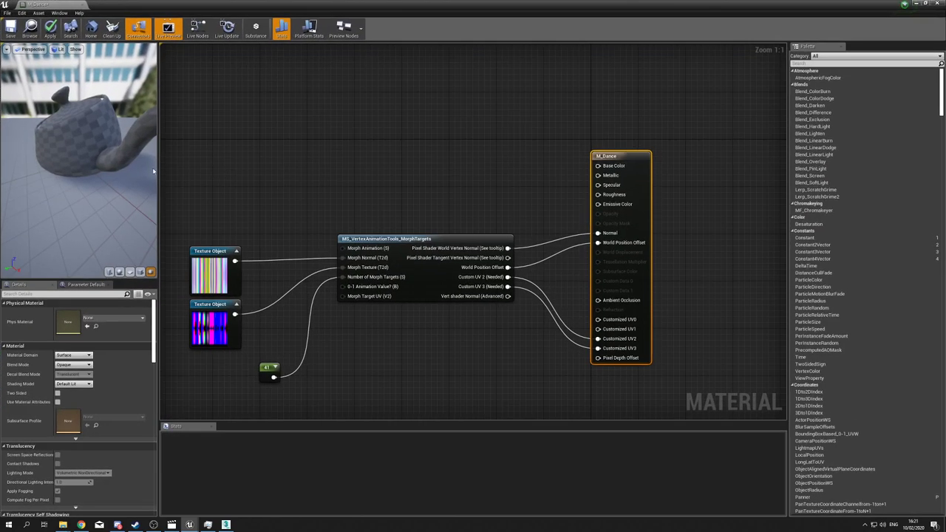
drag(153, 171, 109, 136)
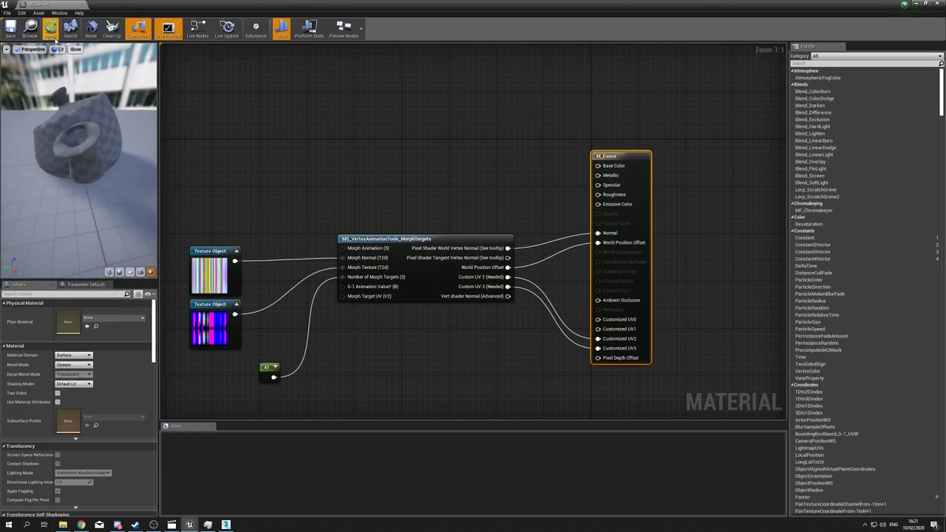
key(ctrl+s)
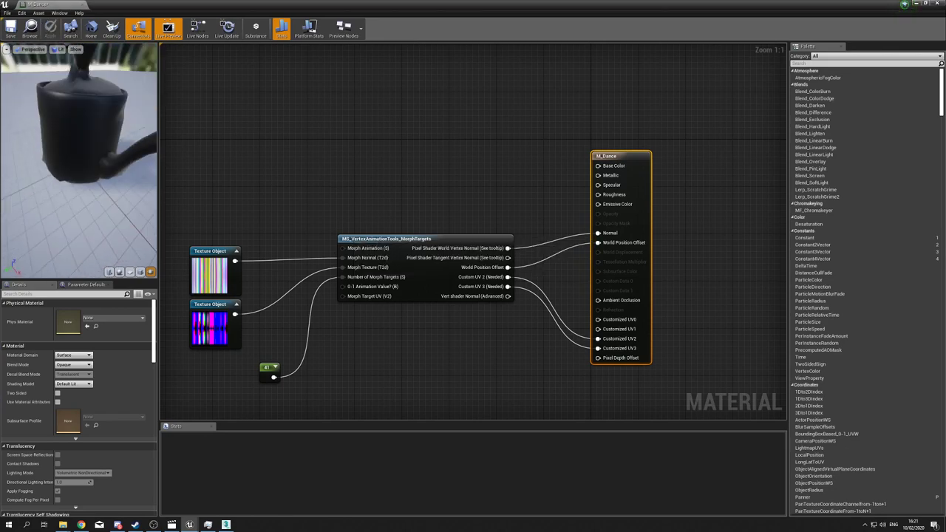
- Inspect the teapot from several angles in the material preview and check which textures the two Texture Object nodes use
drag(110, 162, 65, 103)
scroll(64, 120, down, 10)
drag(73, 164, 66, 174)
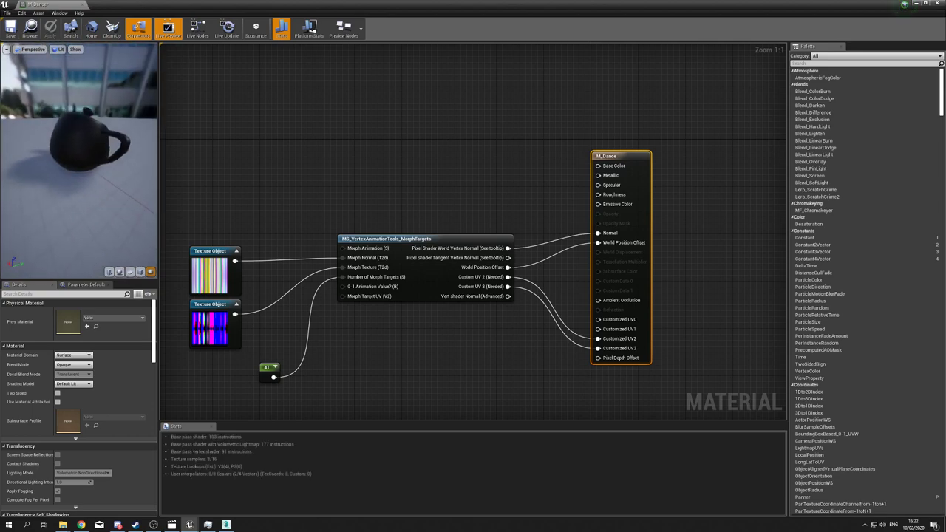
click(242, 189)
right_drag(392, 190, 391, 194)
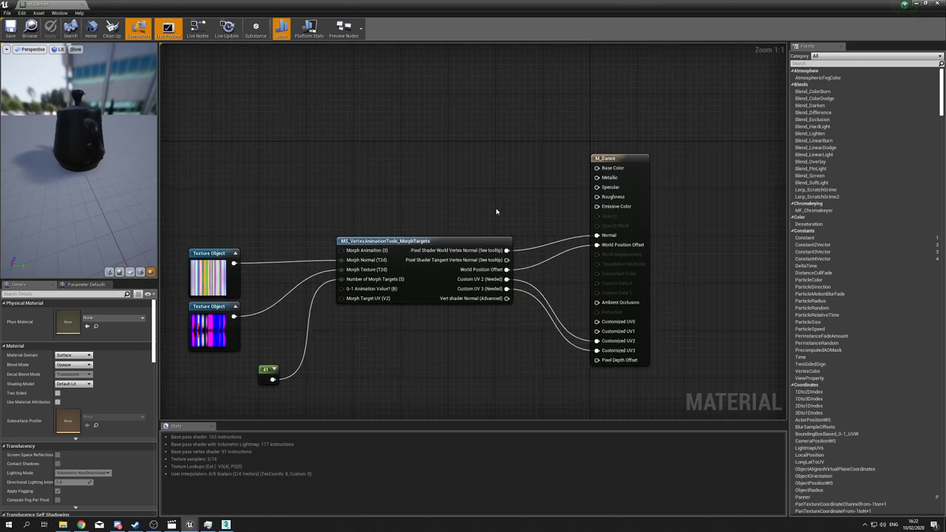
drag(89, 171, 142, 178)
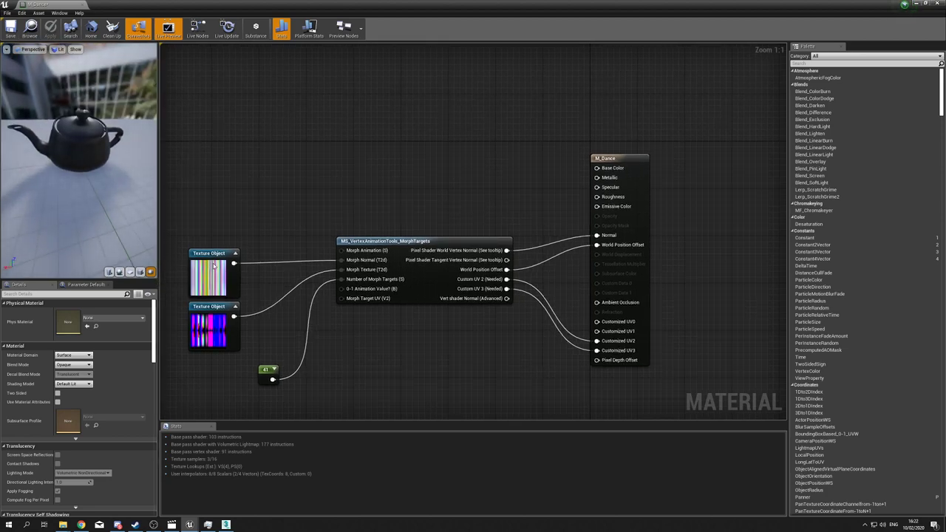
click(215, 292)
click(215, 344)
click(216, 289)
click(213, 341)
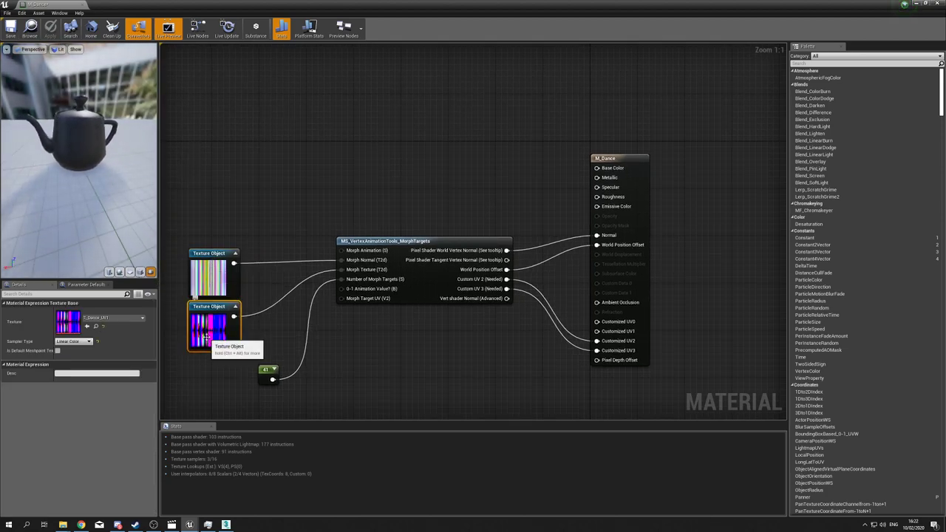
click(208, 288)
- Open the T_Dance_UV1_Normals texture and review its compression, mipmap, filter and streaming settings
drag(429, 4, 318, 126)
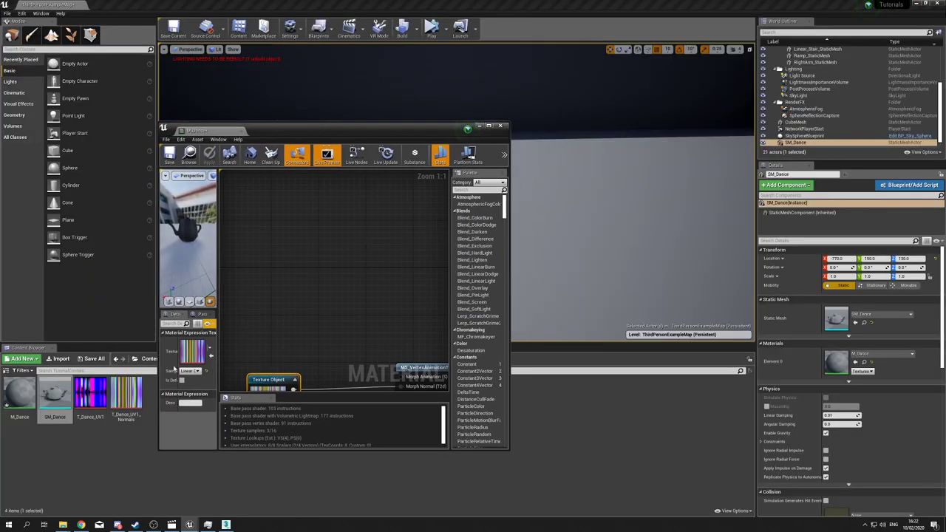
double_click(125, 395)
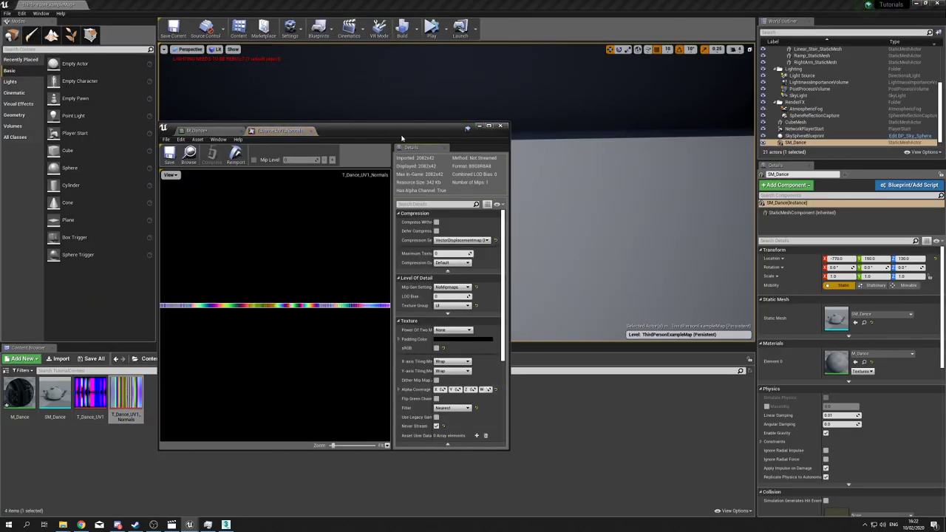
drag(401, 138, 434, 135)
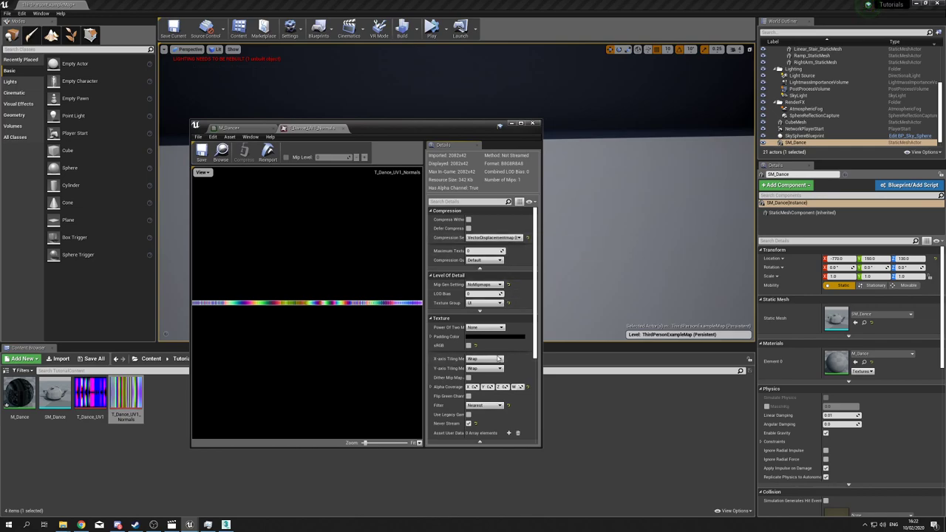
click(468, 423)
- Open the T_Dance_UV1 texture, choose HDR (RGB, no sRGB) as its compression setting and save it
double_click(91, 395)
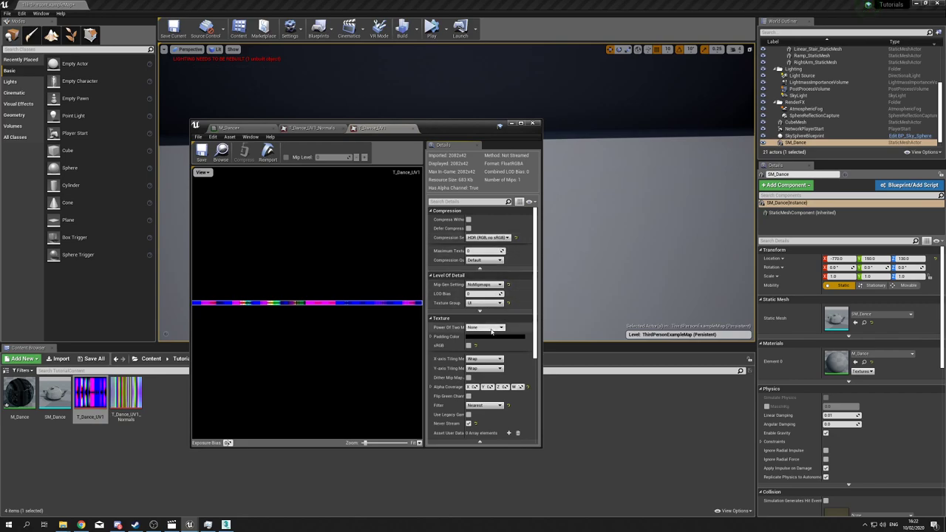
click(506, 237)
click(515, 293)
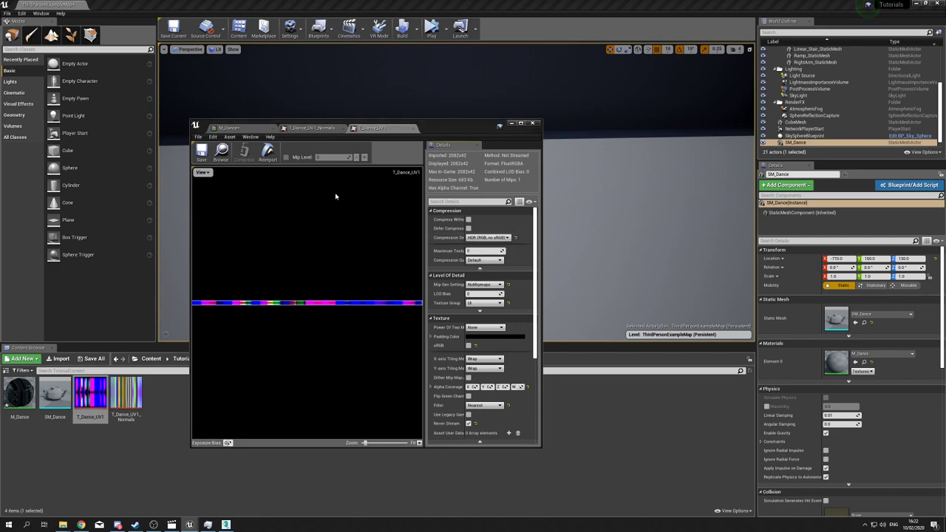
click(202, 153)
- Return to the M_Dance graph and examine the SM_Dance teapot in both the level viewport and the material preview
click(258, 130)
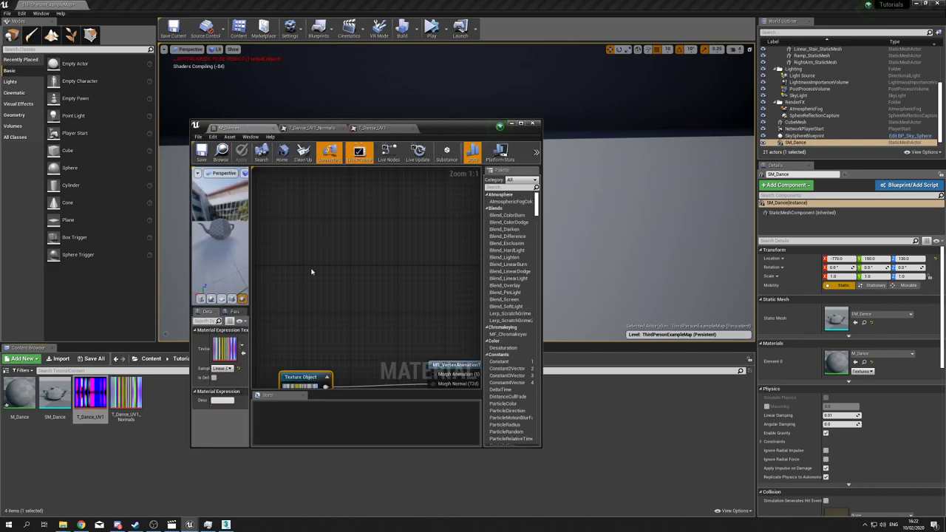
scroll(321, 246, down, 2)
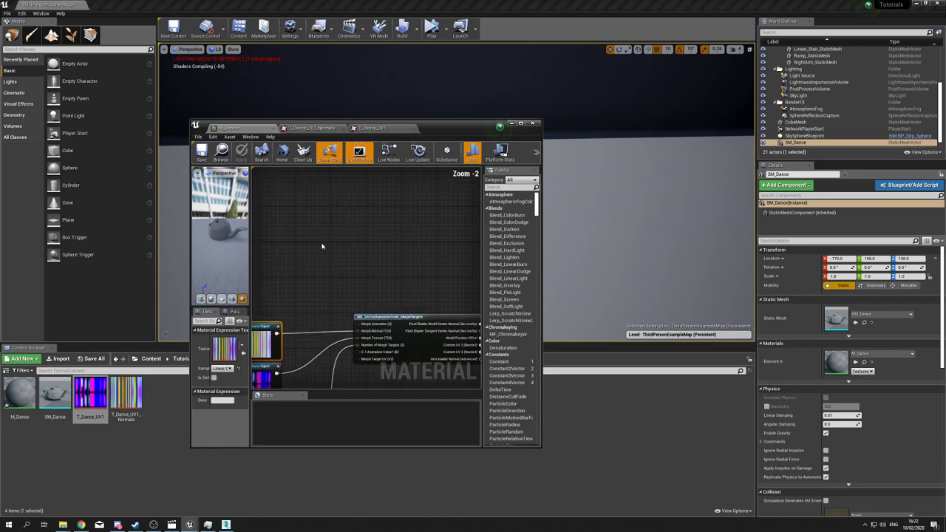
right_drag(359, 291, 396, 245)
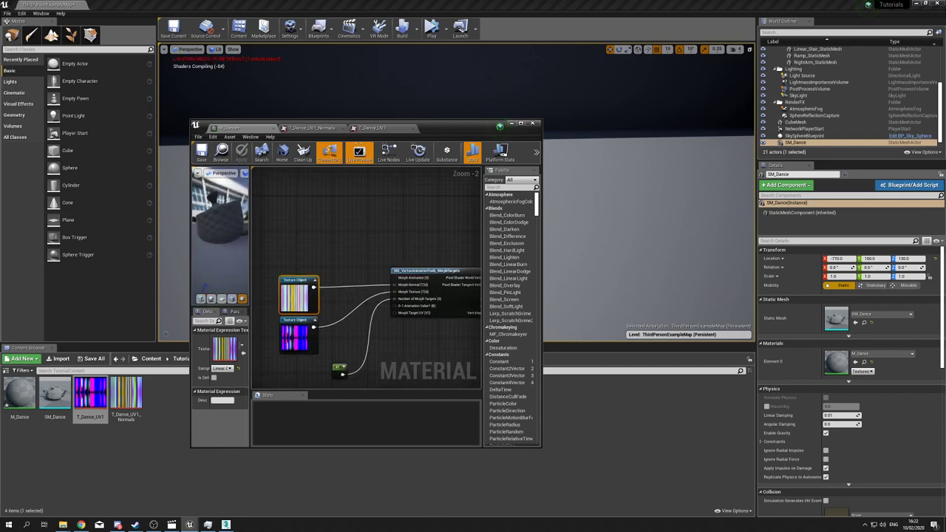
drag(454, 129, 463, 312)
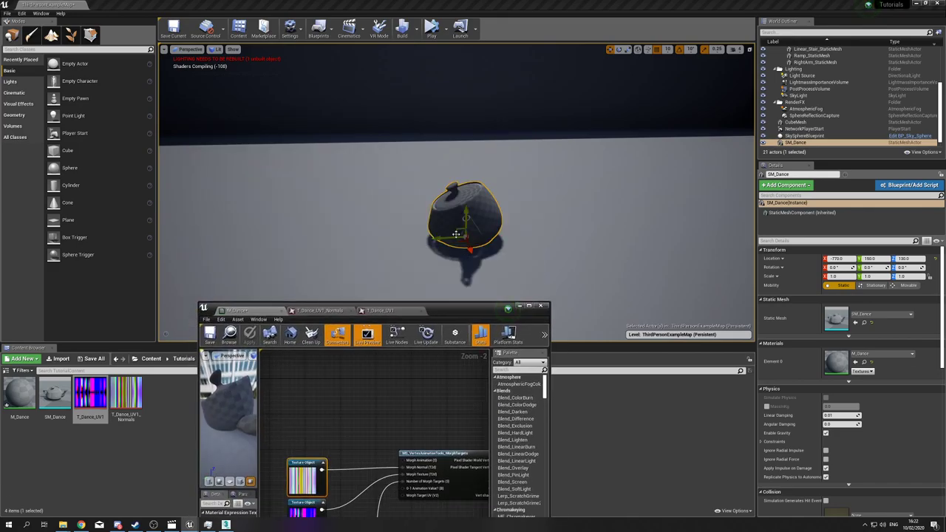
right_drag(346, 241, 384, 237)
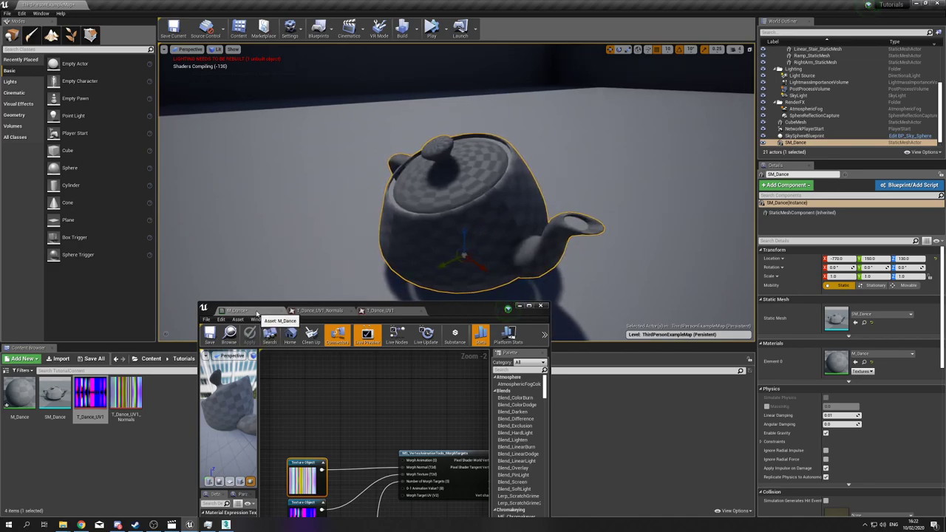
right_drag(294, 240, 196, 239)
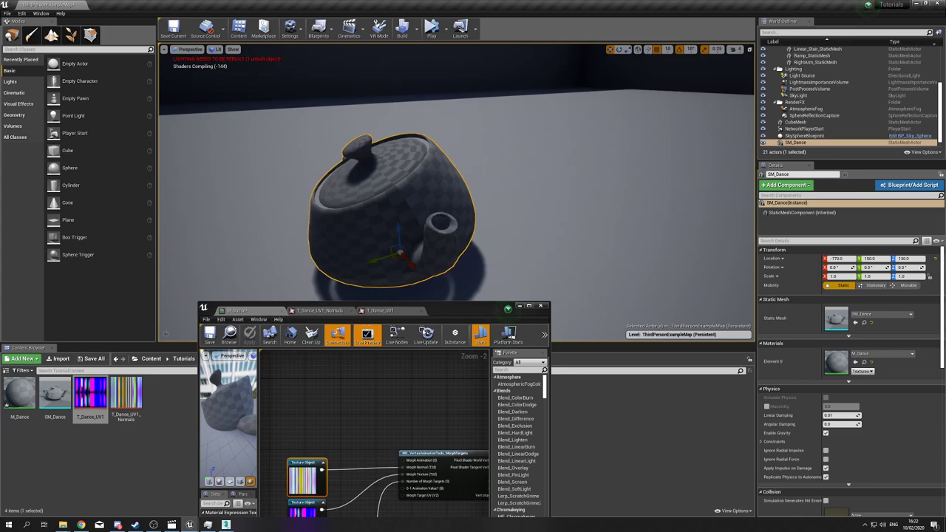
drag(448, 318, 464, 317)
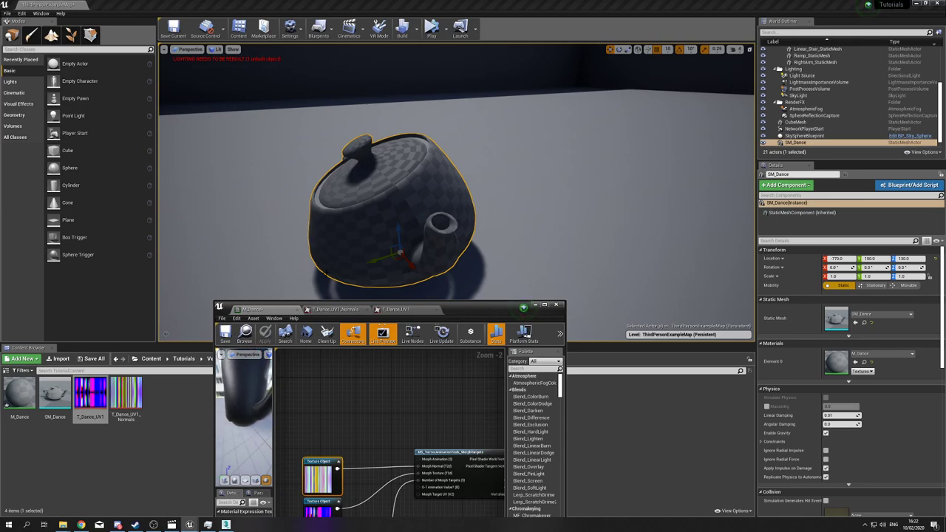
drag(264, 381, 255, 406)
scroll(247, 394, down, 5)
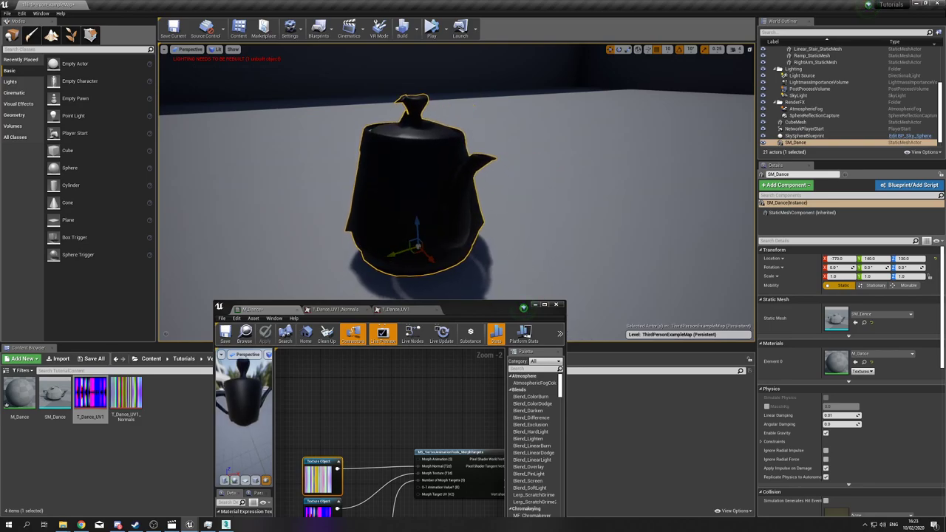
- Open the SM_Dance static mesh and review its LOD 0 build settings, including Use Full Precision UVs
double_click(836, 319)
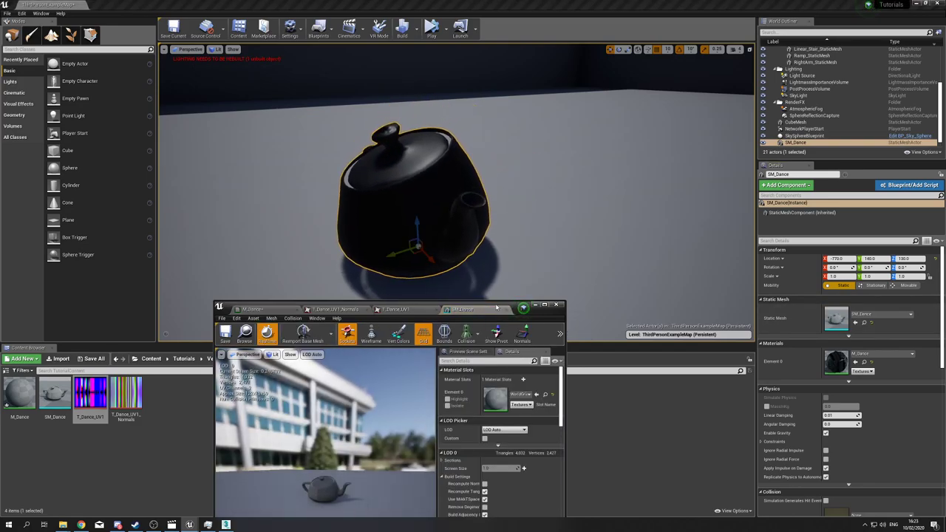
drag(497, 307, 740, 197)
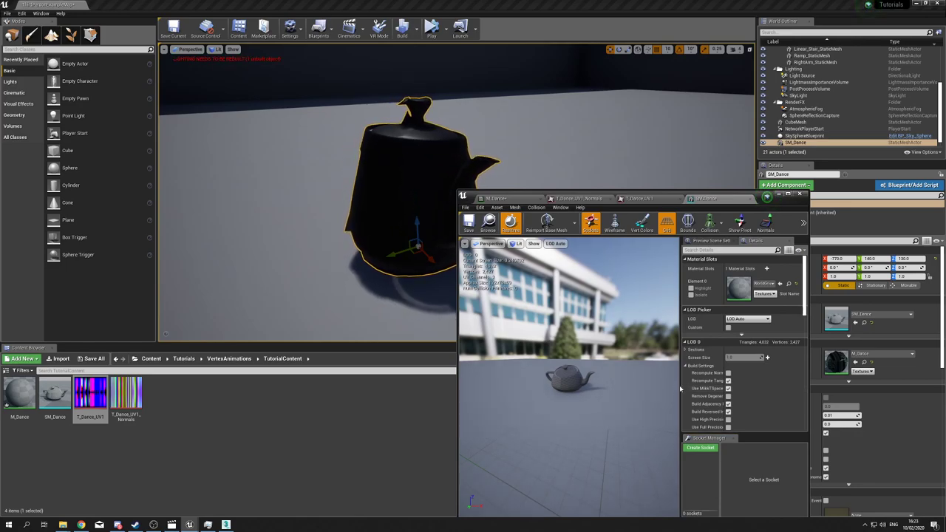
drag(680, 384, 593, 385)
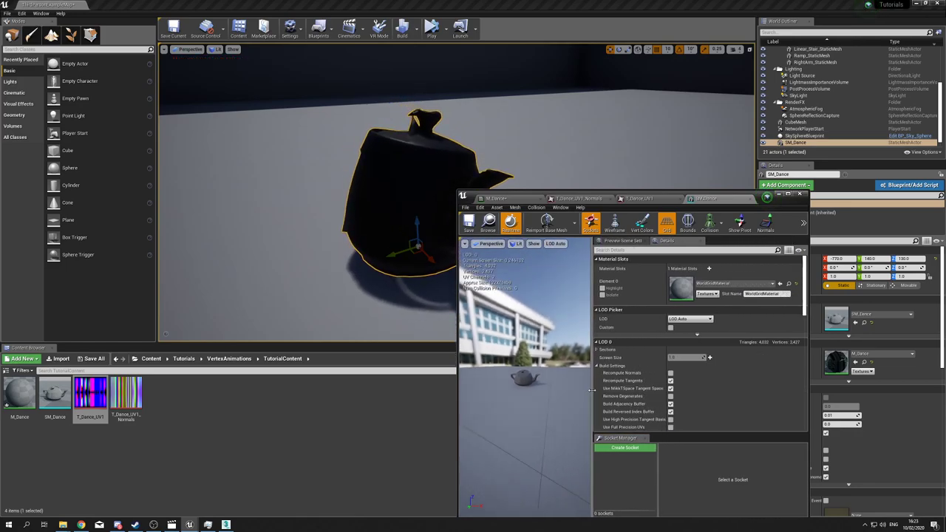
scroll(712, 385, down, 2)
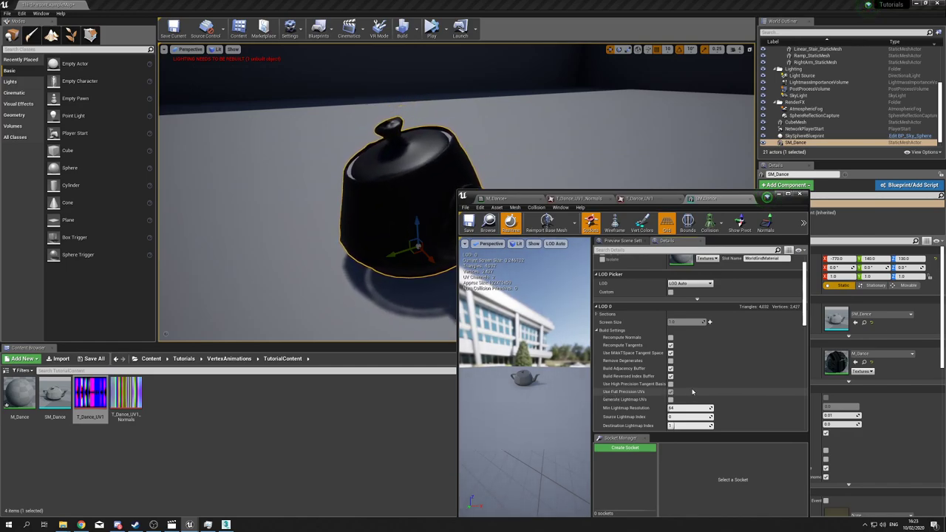
scroll(692, 391, down, 3)
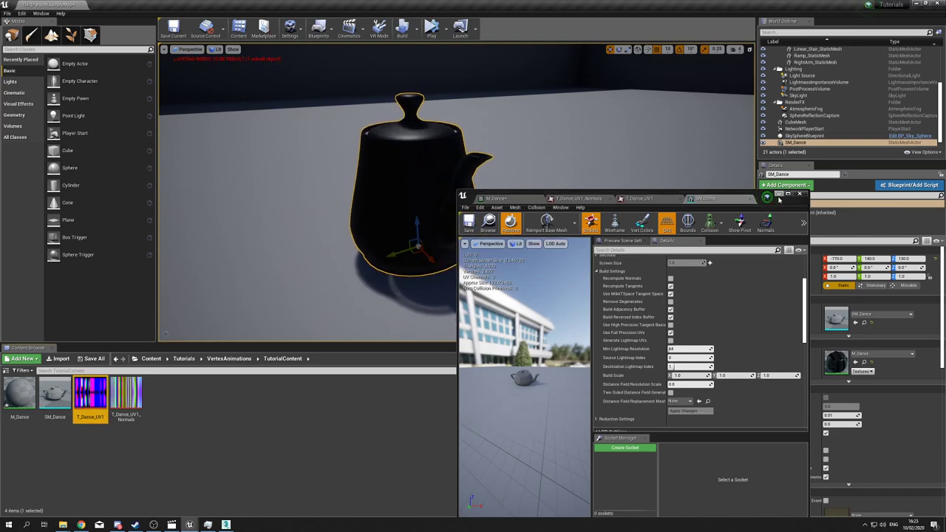
- Add a vector parameter named Colour to the M_Dance graph and connect it to Base Color
click(495, 198)
scroll(602, 320, down, 2)
right_drag(664, 317, 641, 307)
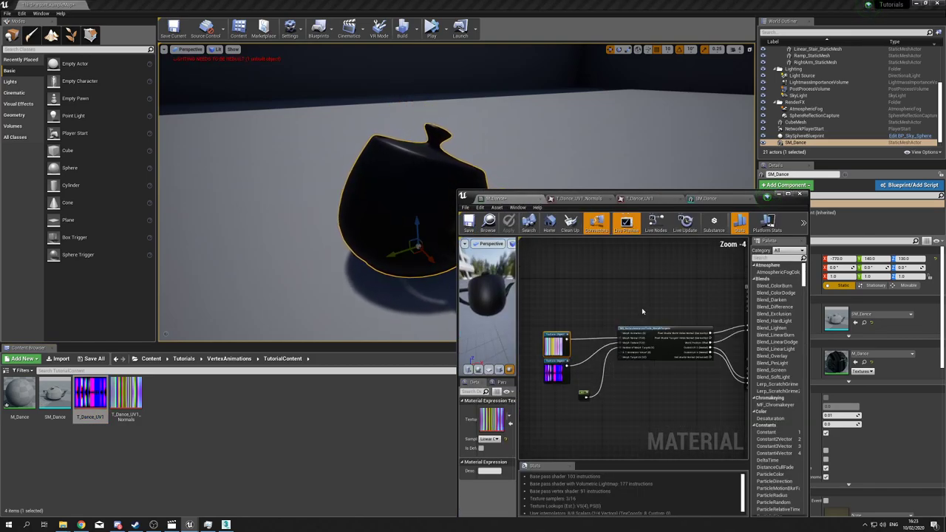
right_drag(685, 275, 638, 305)
right_click(638, 306)
click(635, 306)
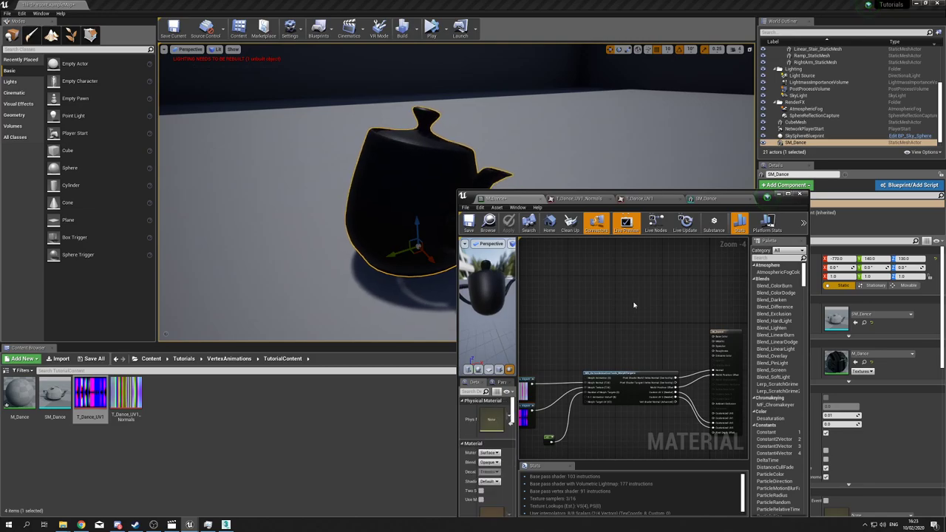
click(637, 306)
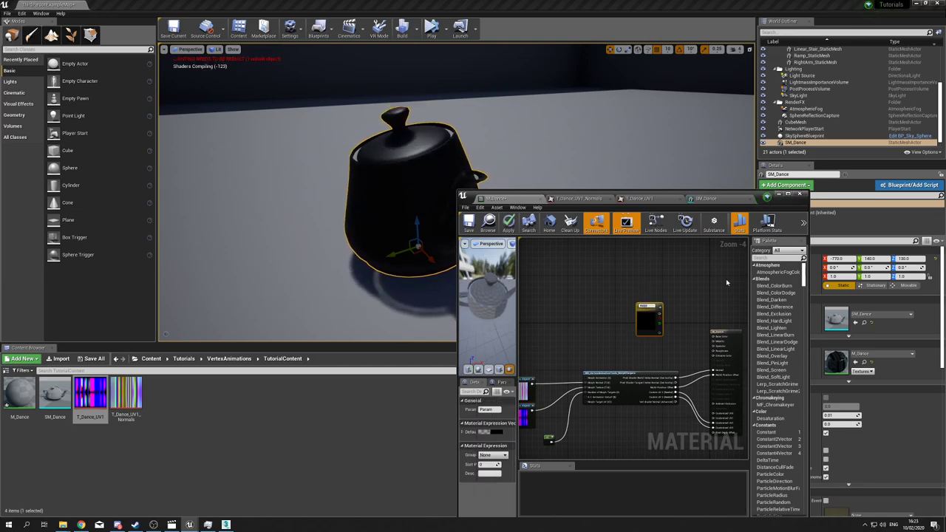
key(Return)
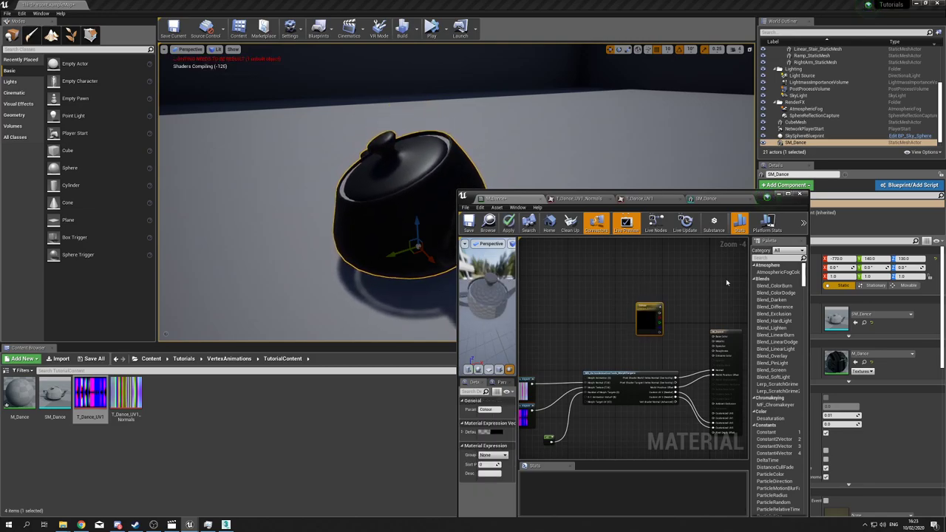
scroll(720, 284, up, 2)
drag(627, 326, 612, 307)
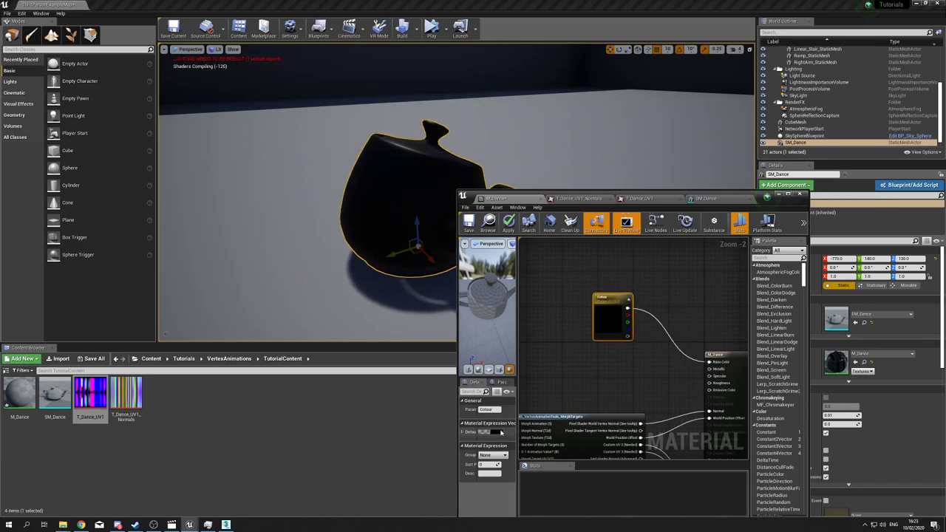
- Set the Colour parameter's default to a light red with red 0.833 and green and blue about 0.135
click(499, 438)
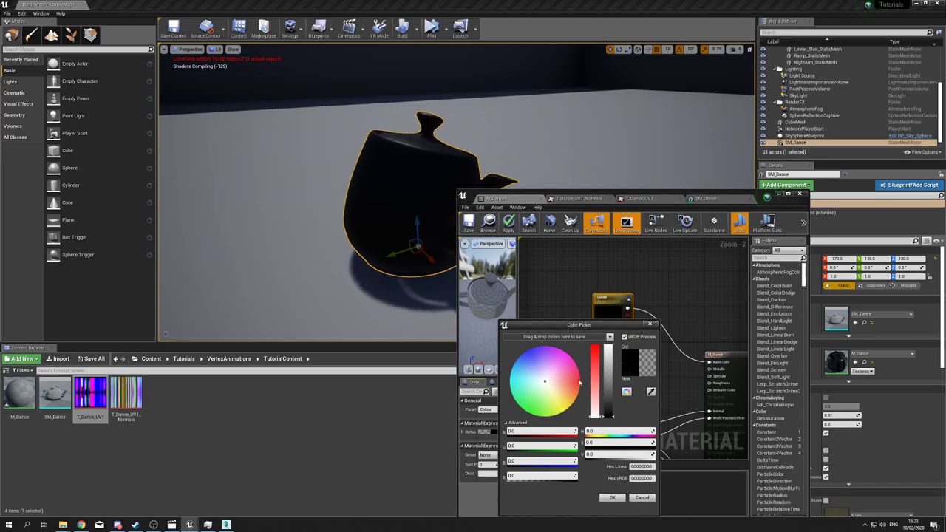
drag(610, 375, 607, 362)
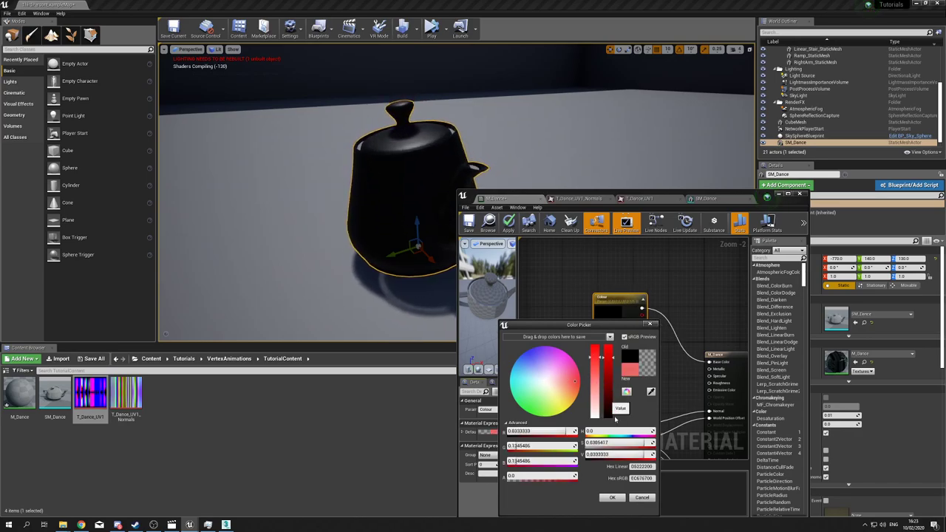
click(612, 497)
- Maximize the material editor window and add a Time node above the texture objects
right_drag(548, 321, 655, 265)
right_drag(587, 310, 624, 312)
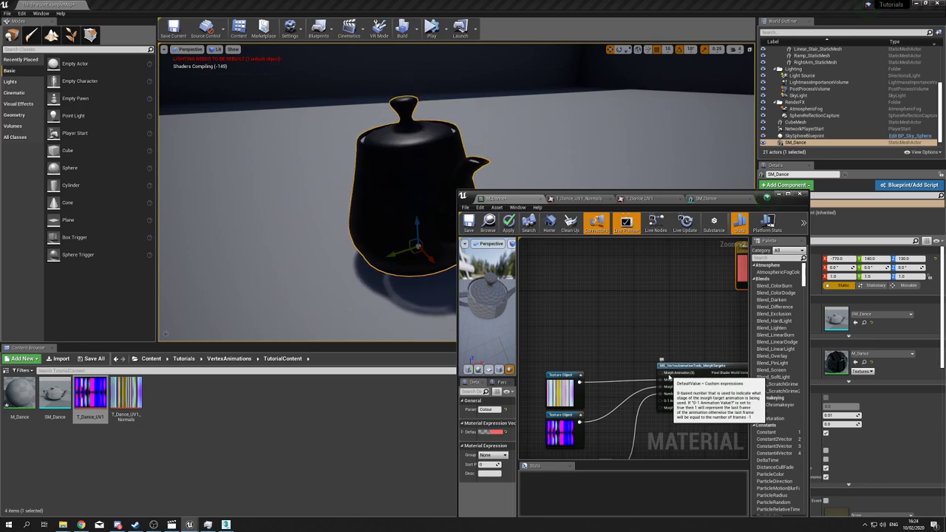
double_click(644, 195)
right_drag(345, 200, 461, 265)
scroll(458, 266, up, 2)
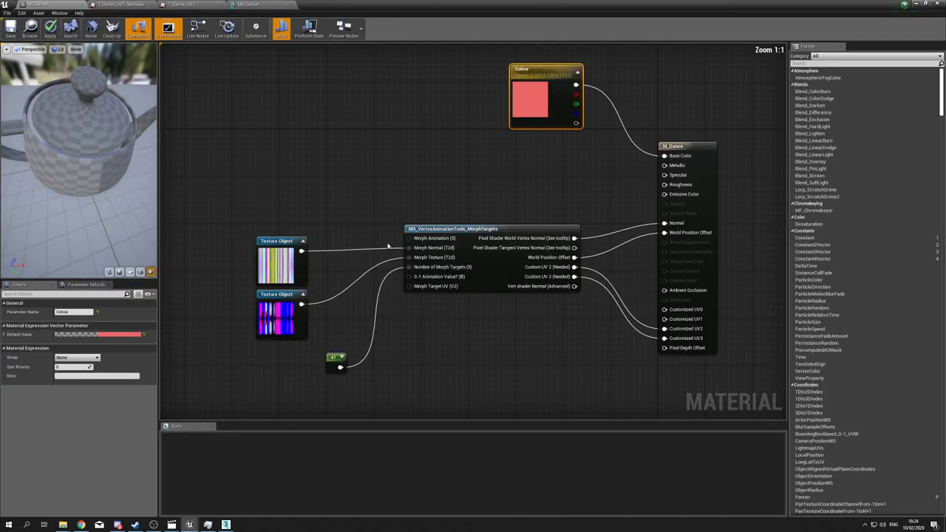
right_drag(389, 245, 463, 291)
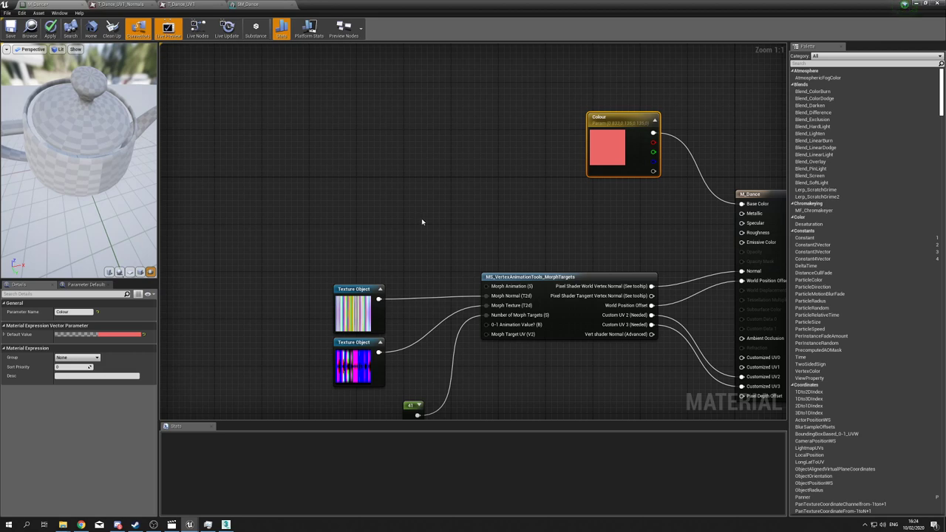
right_click(395, 210)
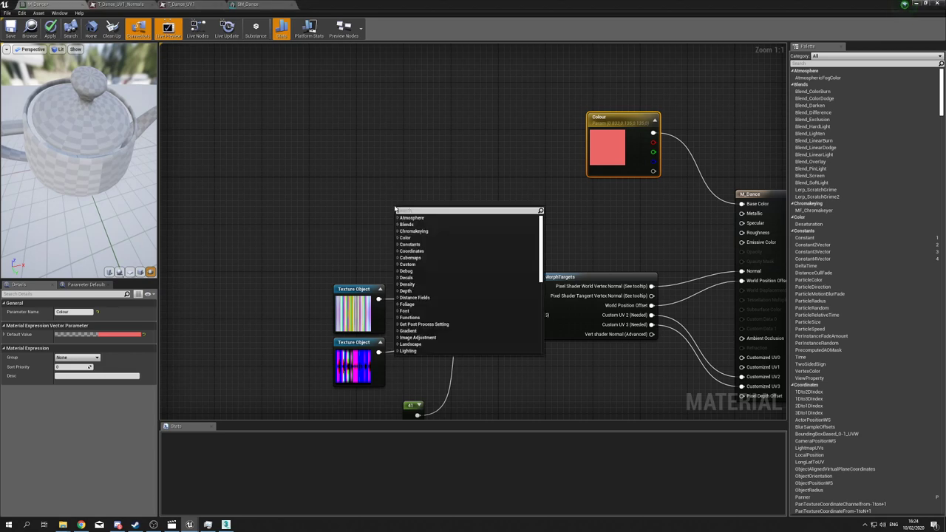
text(time)
key(Return)
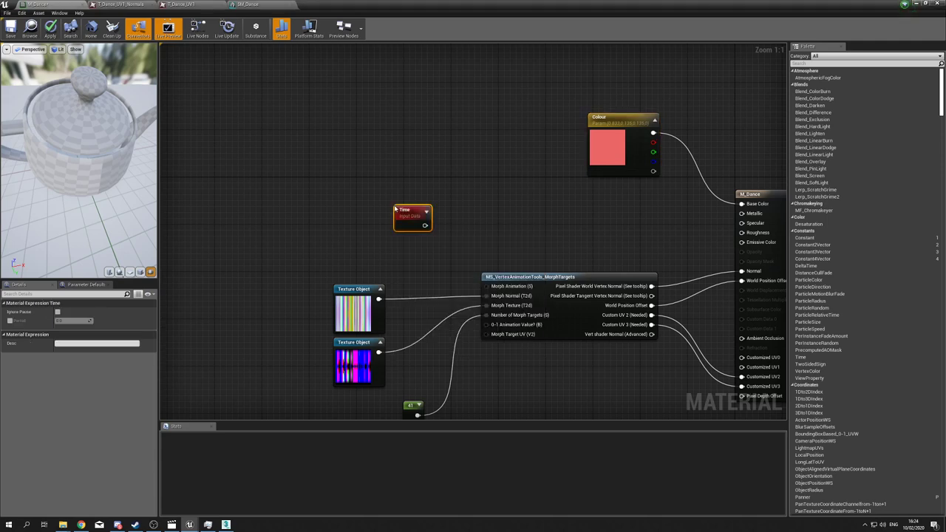
- Feed the Time node through a new Multiply node into the Morph Animation input
drag(395, 209, 486, 286)
key(m)
click(423, 208)
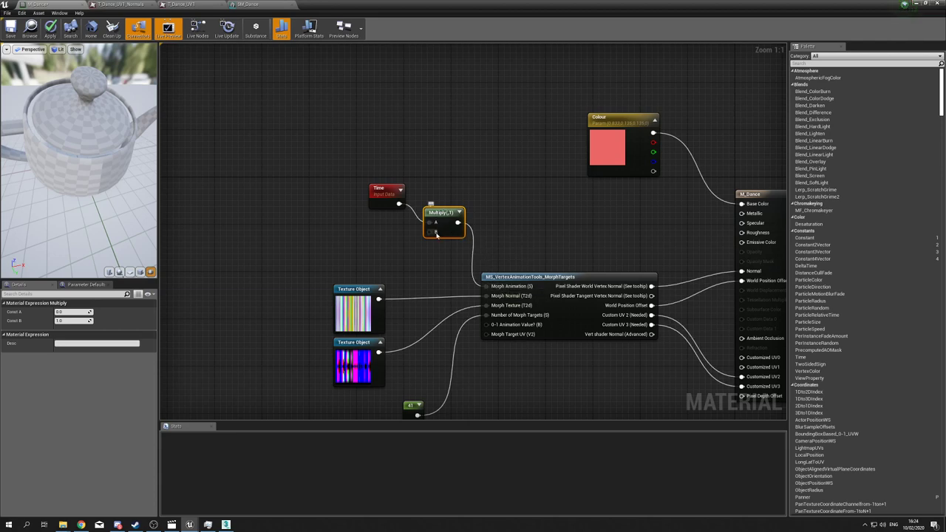
- Promote the Multiply node's B input to a scalar parameter named Speed and place it below the Time node
right_click(431, 232)
click(446, 244)
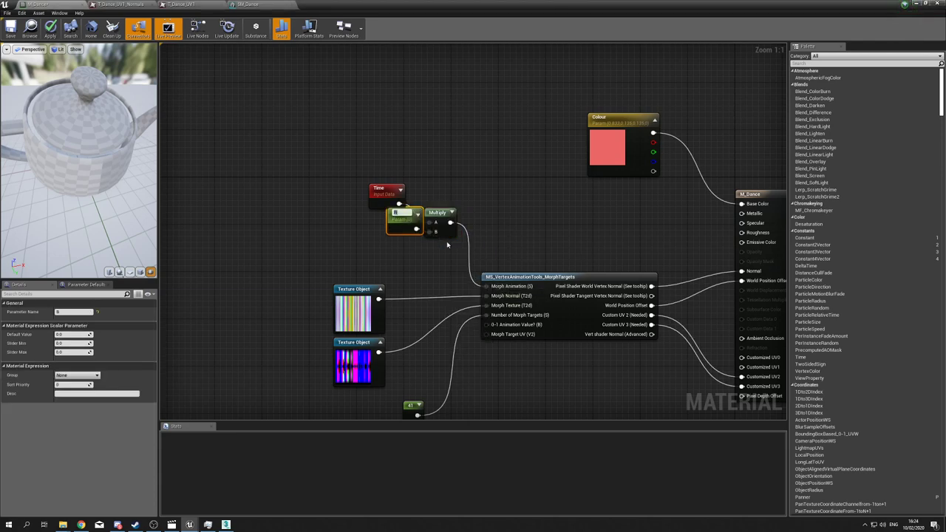
text(Speed)
key(Return)
drag(401, 214, 382, 231)
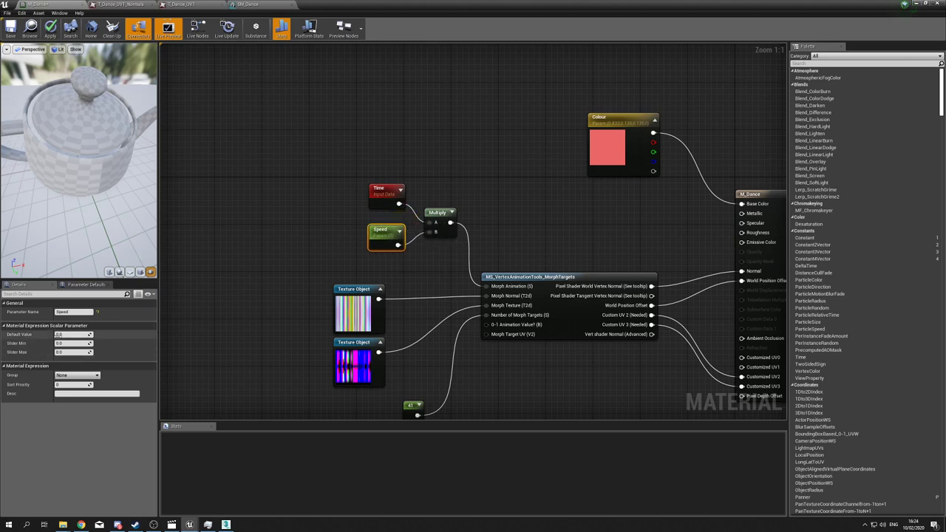
- Set the Speed parameter's default value to 1.5 and apply the M_Dance material
click(65, 334)
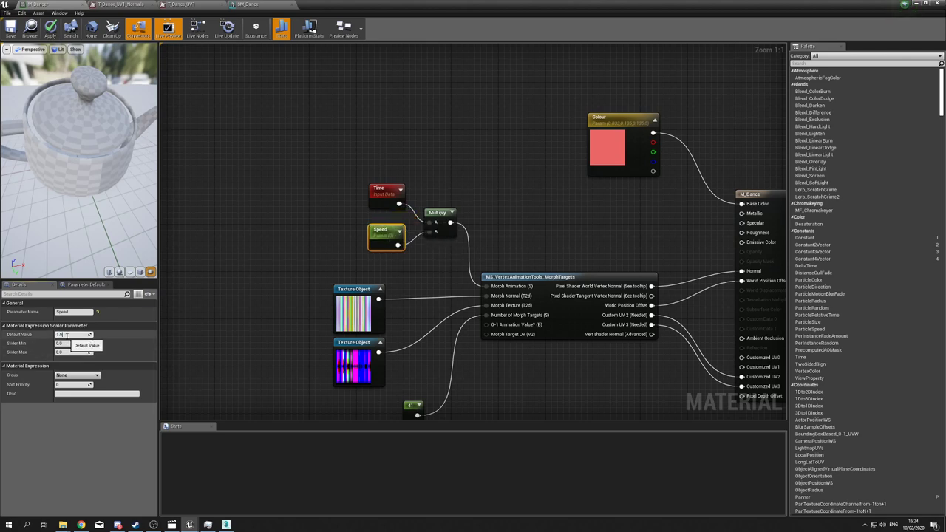
text(1.5)
key(Return)
click(50, 30)
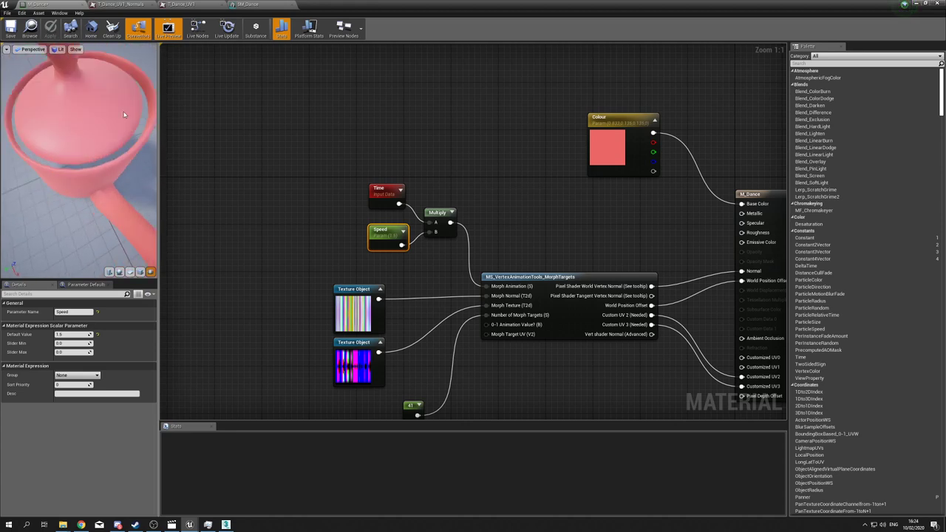
right_drag(255, 341, 293, 304)
click(293, 307)
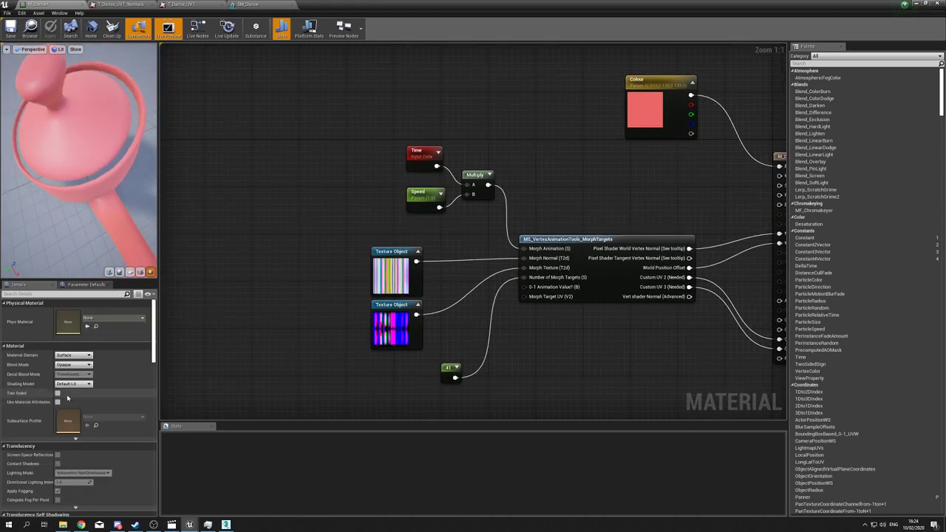
click(50, 30)
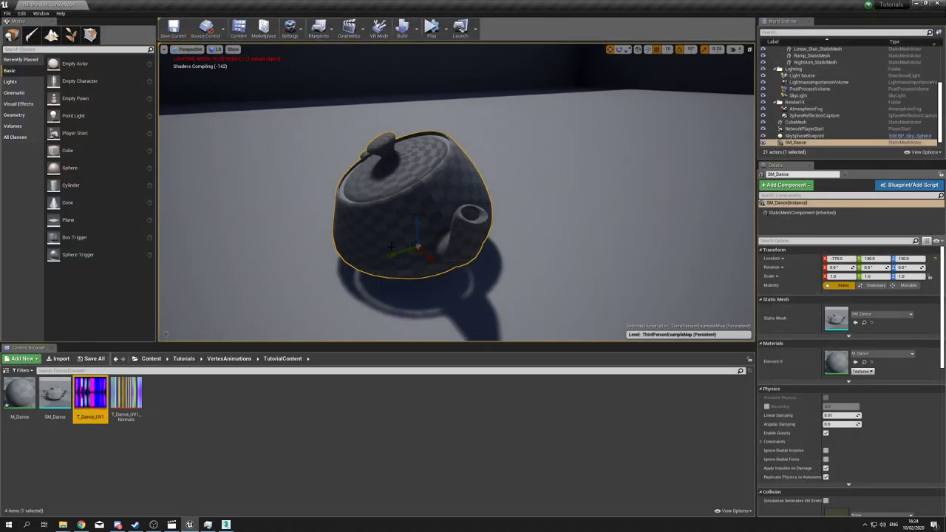
- Scale the SM_Dance teapot in the level uniformly to 2.75
key(s)
right_drag(392, 247, 390, 238)
key(r)
drag(427, 226, 442, 205)
key(s)
right_drag(441, 205, 415, 203)
key(d)
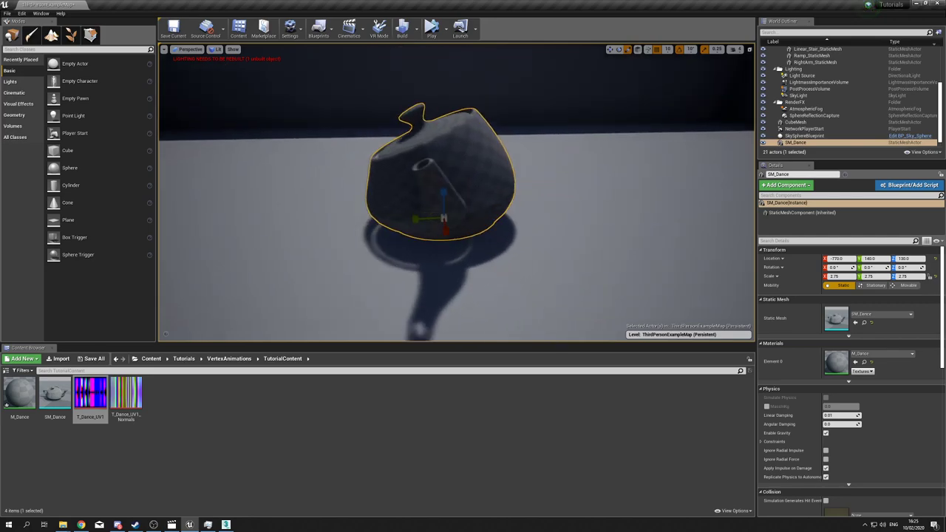
- Place a smaller copy of the teapot at scale 1.0 on each side of the large one
alt+drag(418, 220, 304, 214)
key(w)
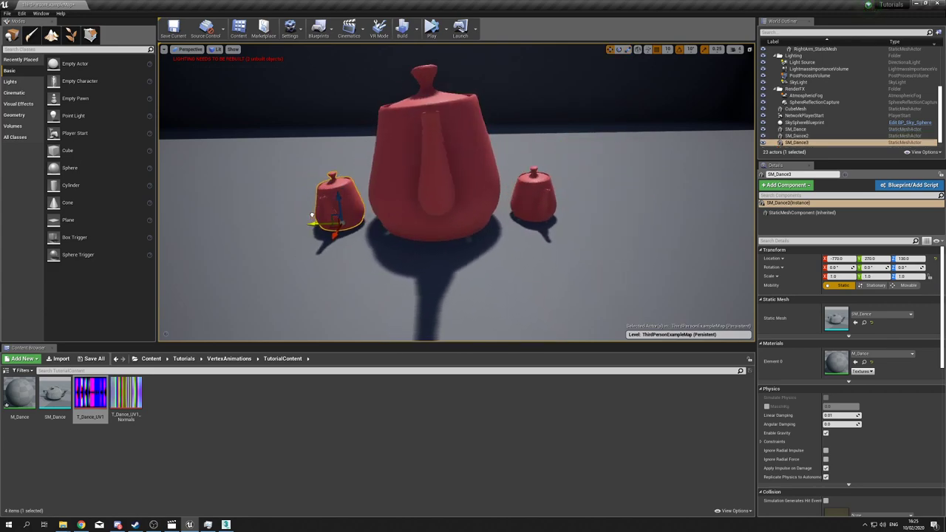
- Create a material instance of M_Dance and assign it to both small teapots
ctrl+click(541, 204)
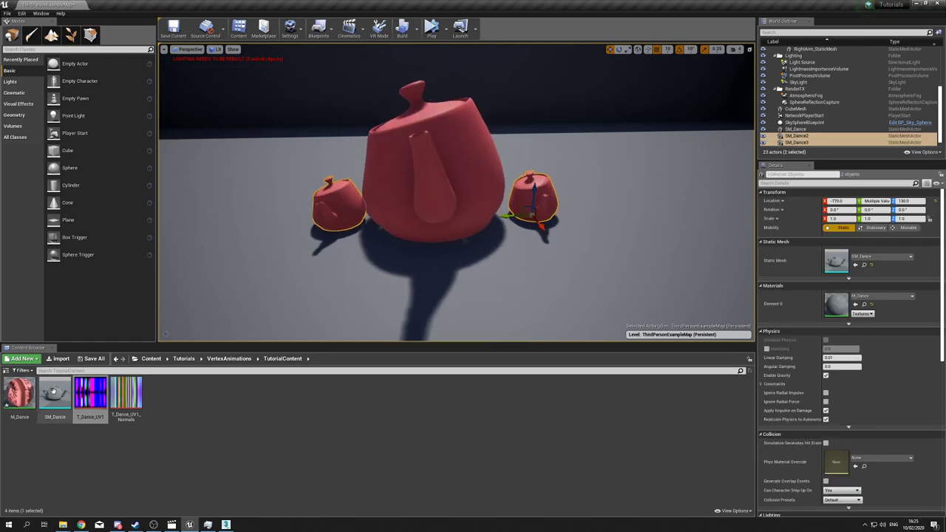
right_click(20, 394)
click(63, 230)
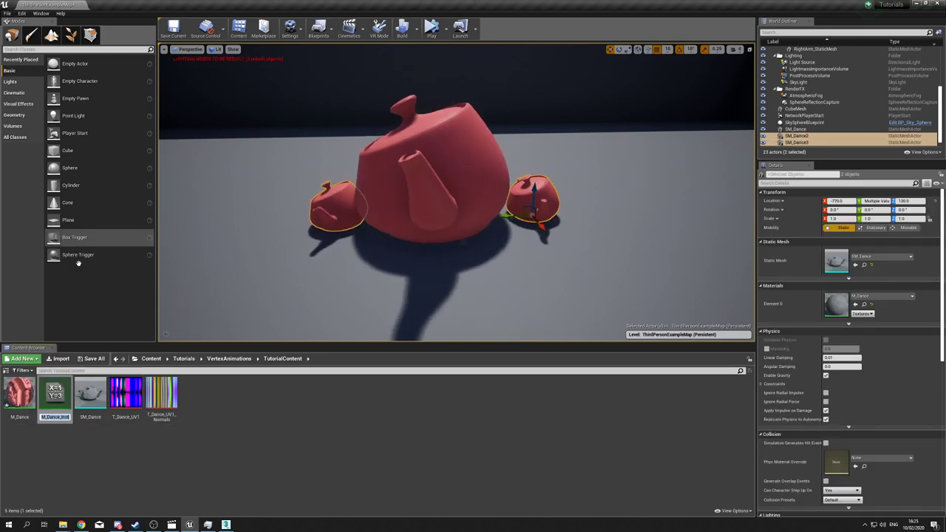
drag(49, 395, 842, 305)
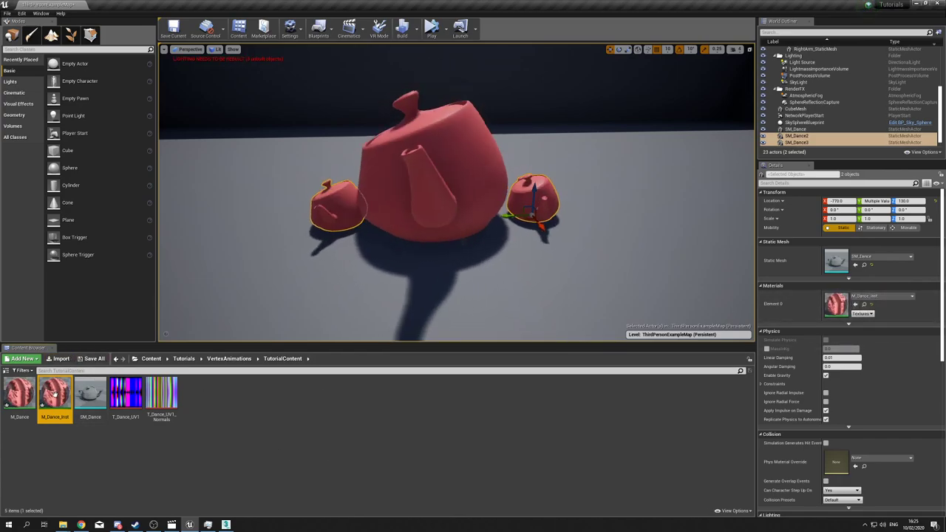
- Override the Colour parameter in M_Dance_Inst with a bright green
double_click(56, 395)
drag(592, 5, 761, 154)
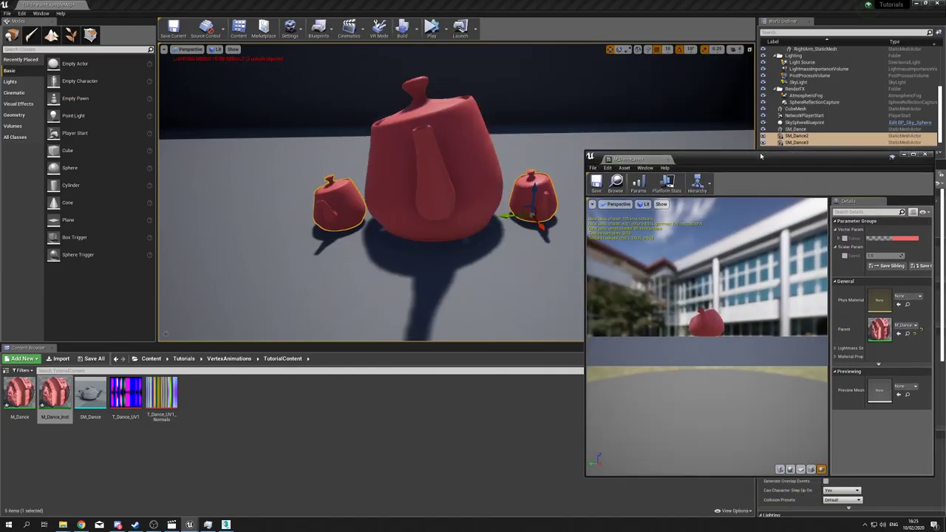
click(844, 239)
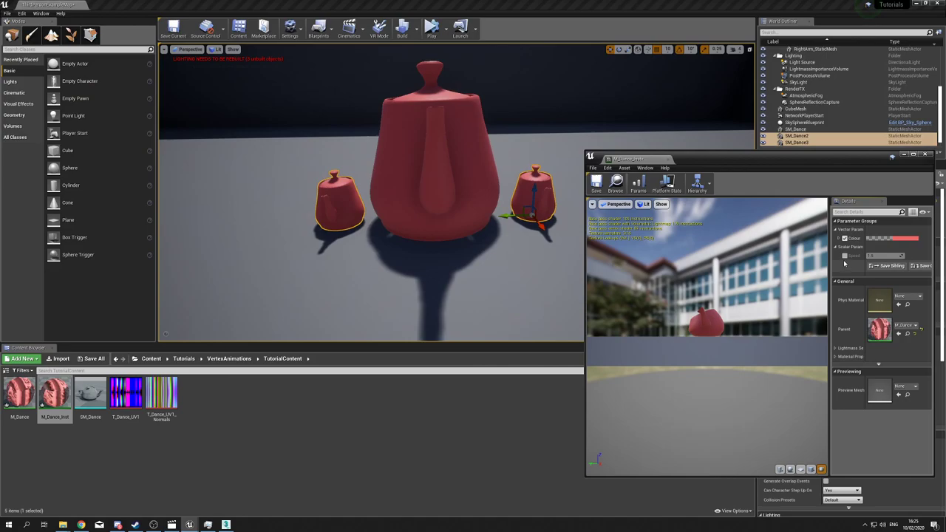
click(893, 238)
click(803, 294)
drag(783, 279, 778, 336)
click(853, 416)
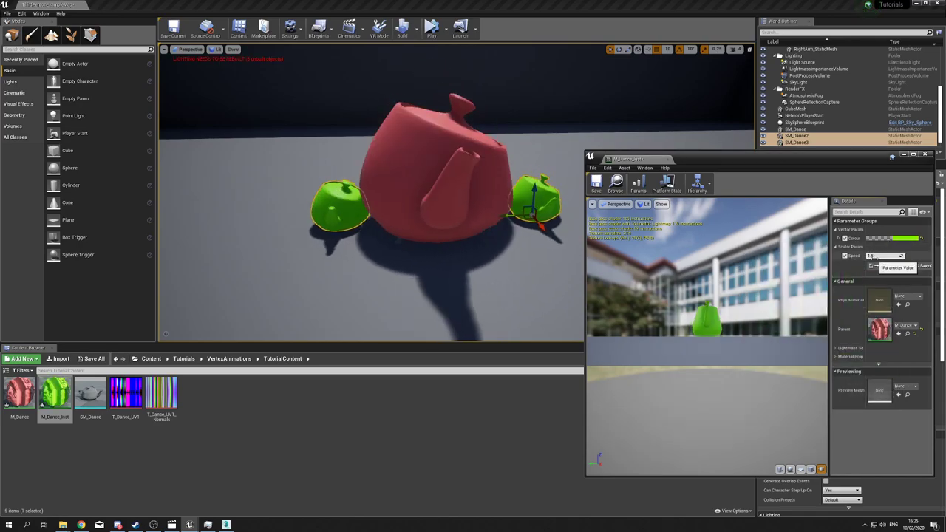
- Set the overridden Speed parameter of M_Dance_Inst to 0.5 and close the instance editor
drag(877, 256, 886, 256)
click(886, 256)
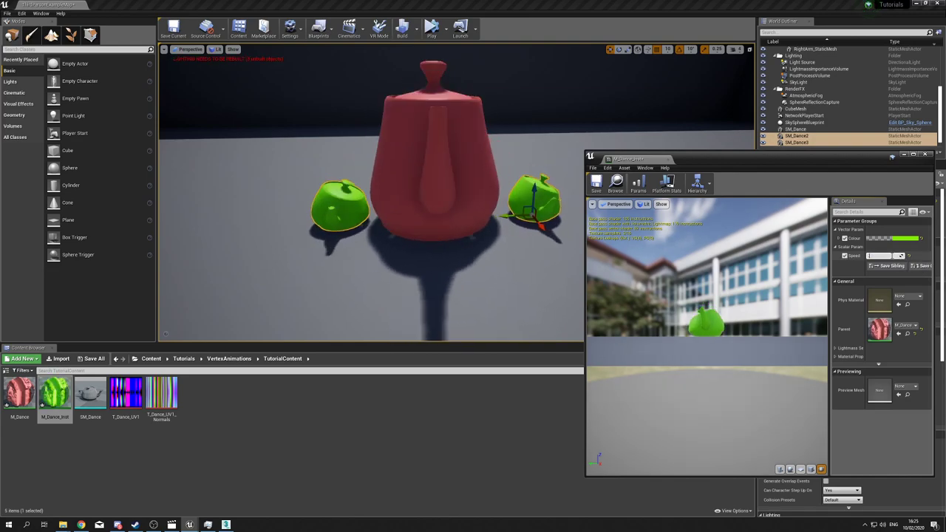
text(0.5)
key(Return)
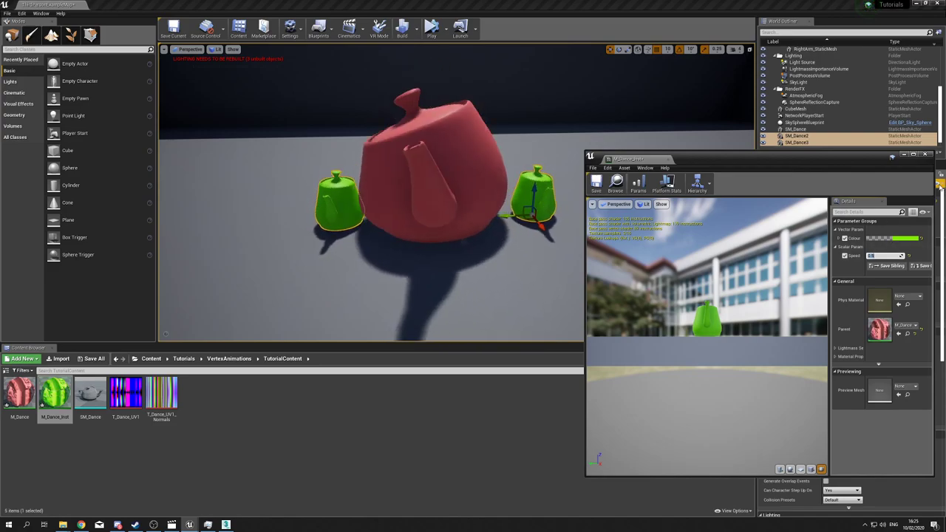
click(924, 156)
- Examine the three animated teapots in the level viewport with game view on to compare their colours and speeds
mouse_move(457, 192)
right_down()
mouse_move(532, 203)
mouse_move(458, 188)
right_up()
mouse_move(596, 270)
right_down()
mouse_move(584, 275)
mouse_move(596, 270)
right_up()
key(g)
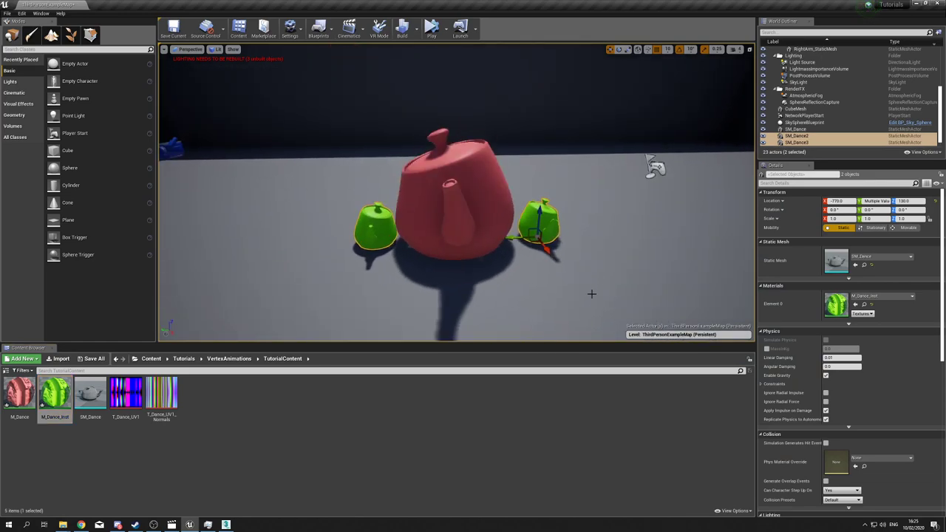
mouse_move(514, 278)
right_down()
mouse_move(539, 275)
mouse_move(513, 278)
right_up()
key(g)
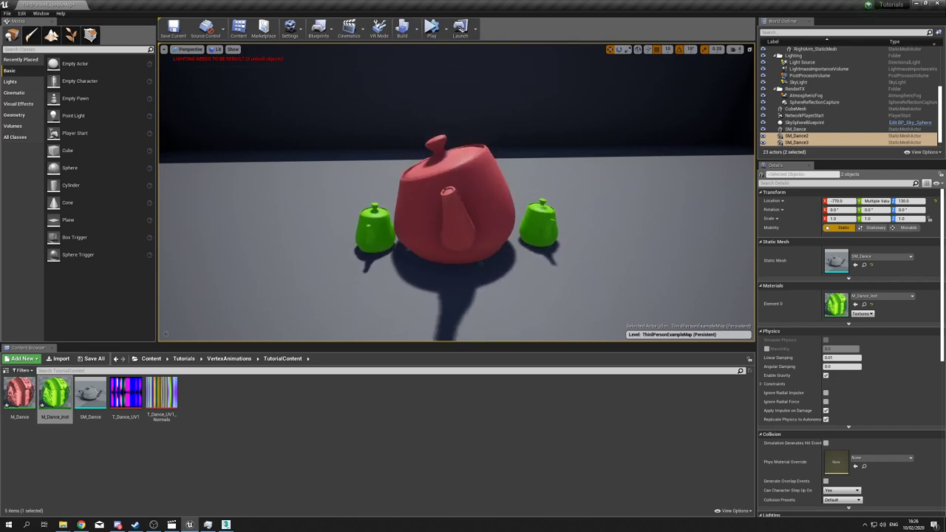
click(638, 441)
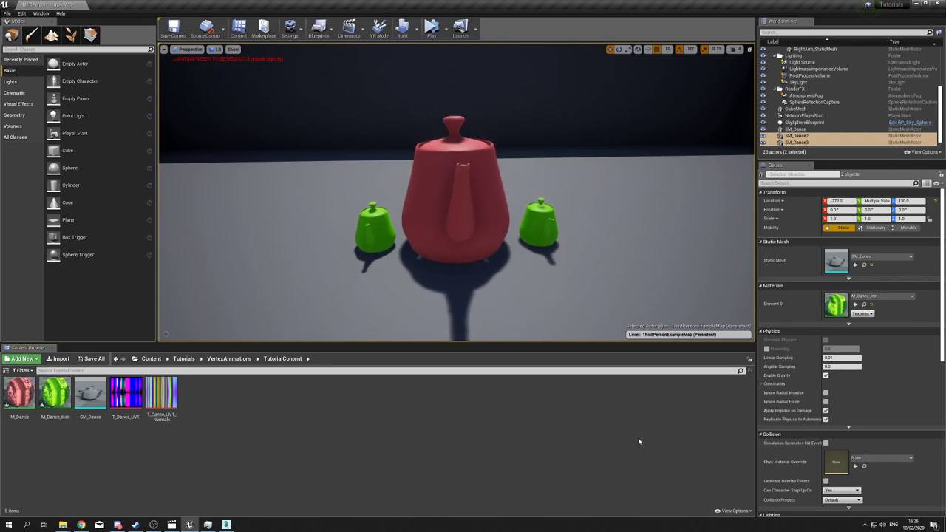